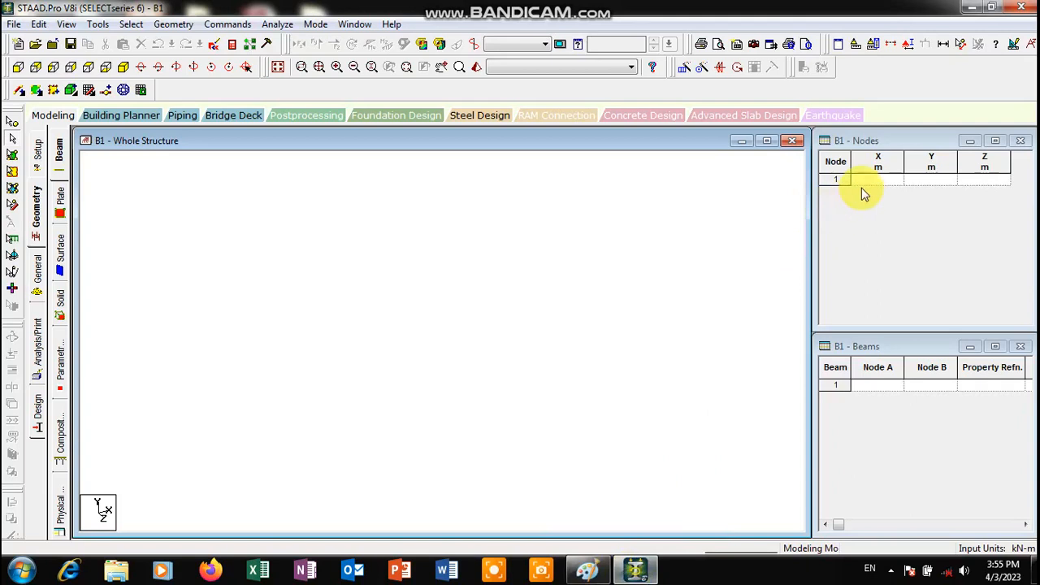
Switch to the frame sketch in Paint and label support A with the coordinates (0,0,0).
left_click(589, 570)
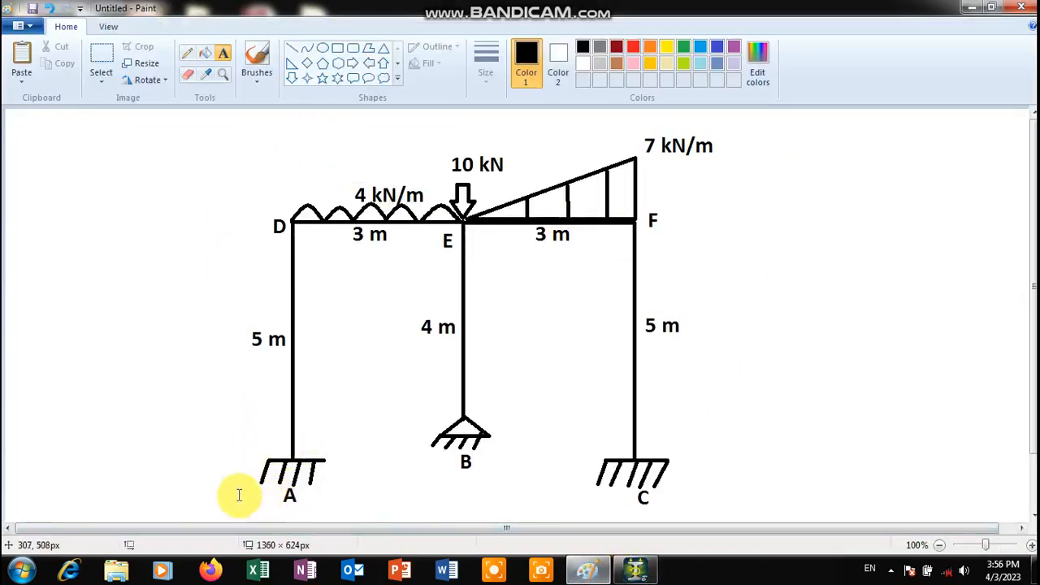
left_click(171, 473)
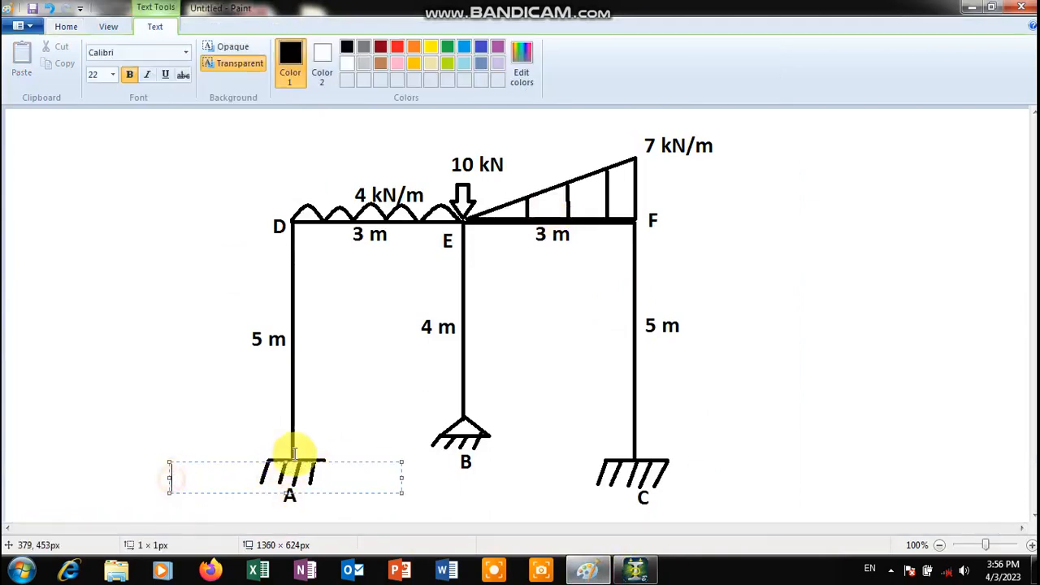
type("(0,0,0")
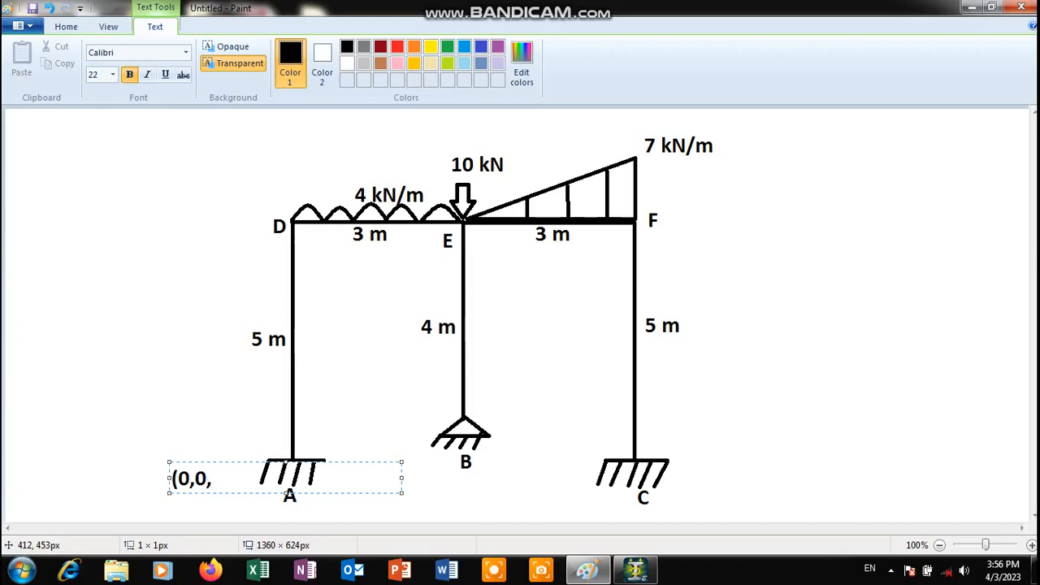
left_click(726, 477)
Switch back to STAAD.Pro and enter the first node at X 0, Y 0, Z 0 m.
left_click(635, 569)
left_click(874, 181)
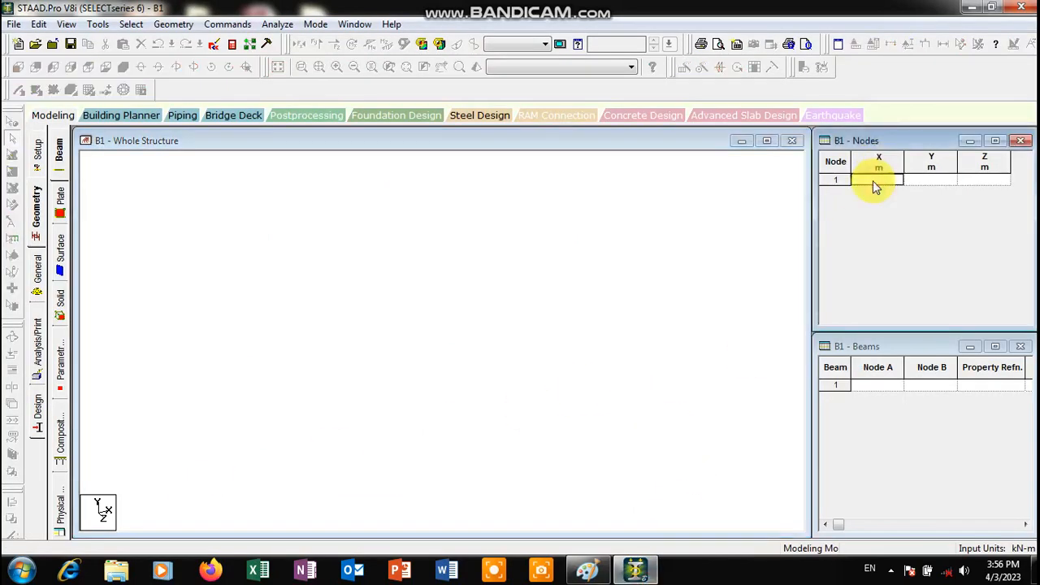
key("Tab")
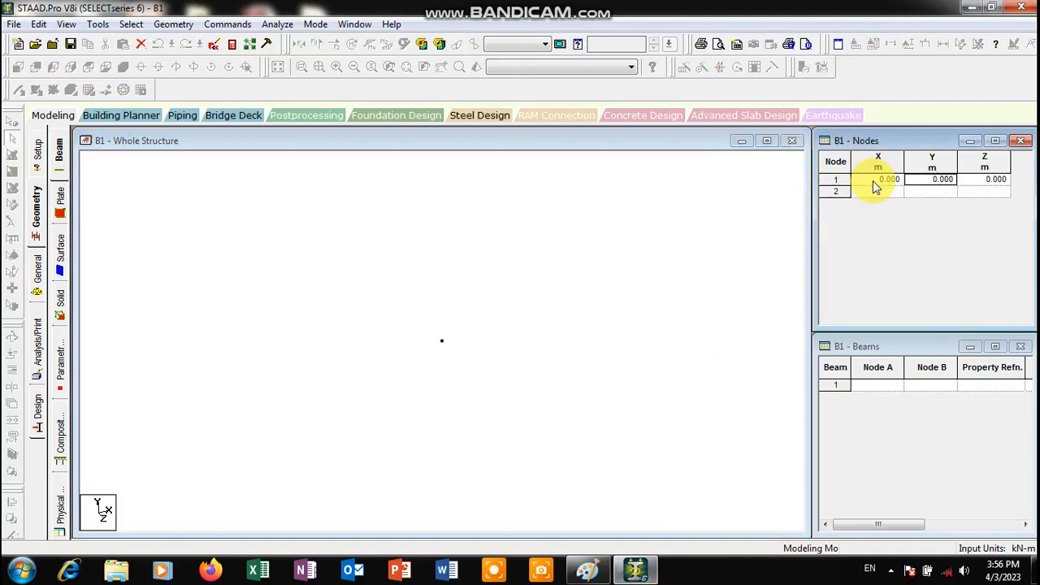
left_click(293, 265)
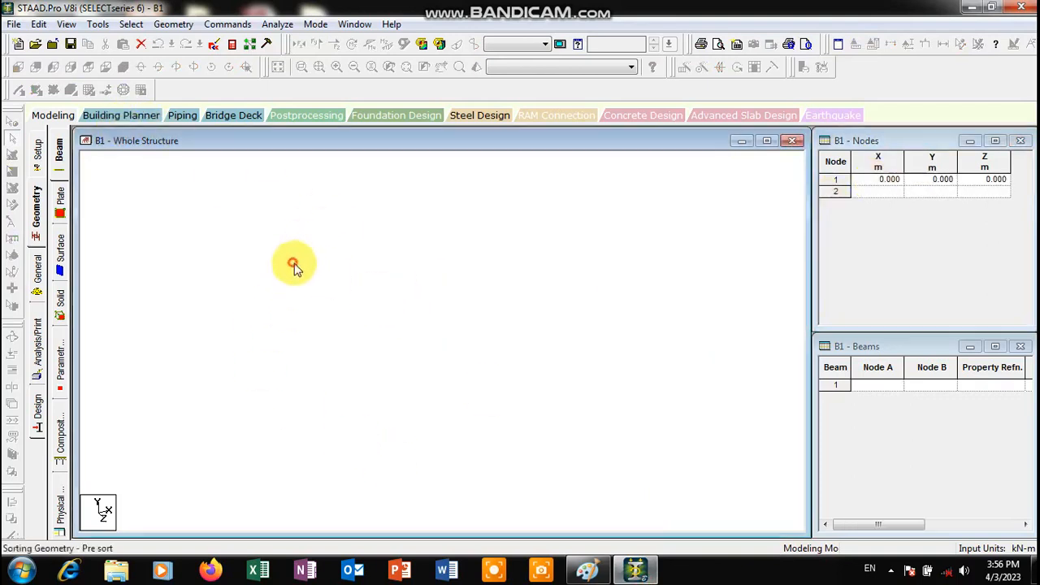
Activate the Nodes Cursor, show the structure in front view, and select then deselect the origin node.
left_click(16, 123)
left_click_drag(392, 309, 500, 378)
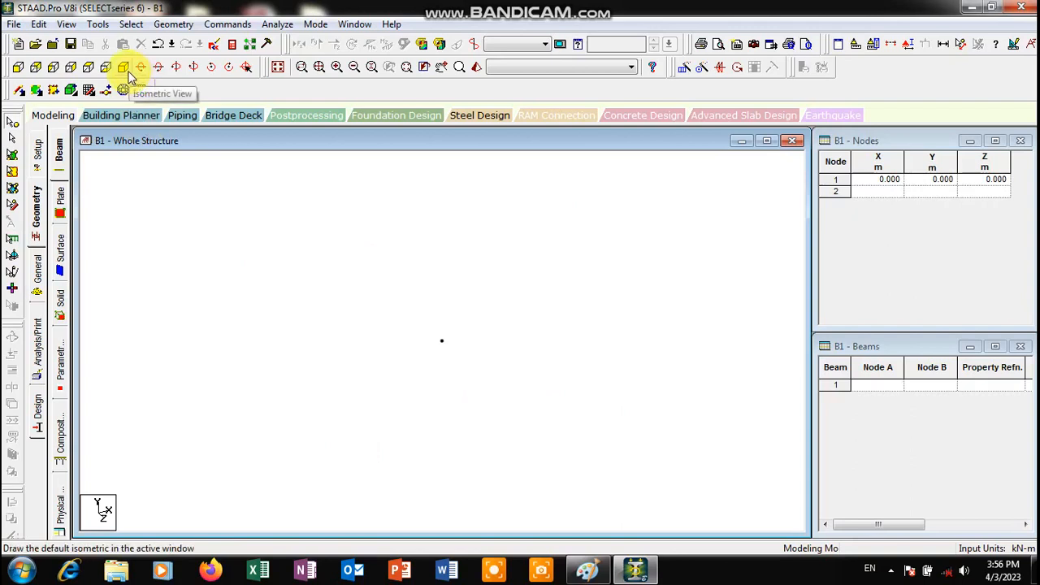
left_click(19, 71)
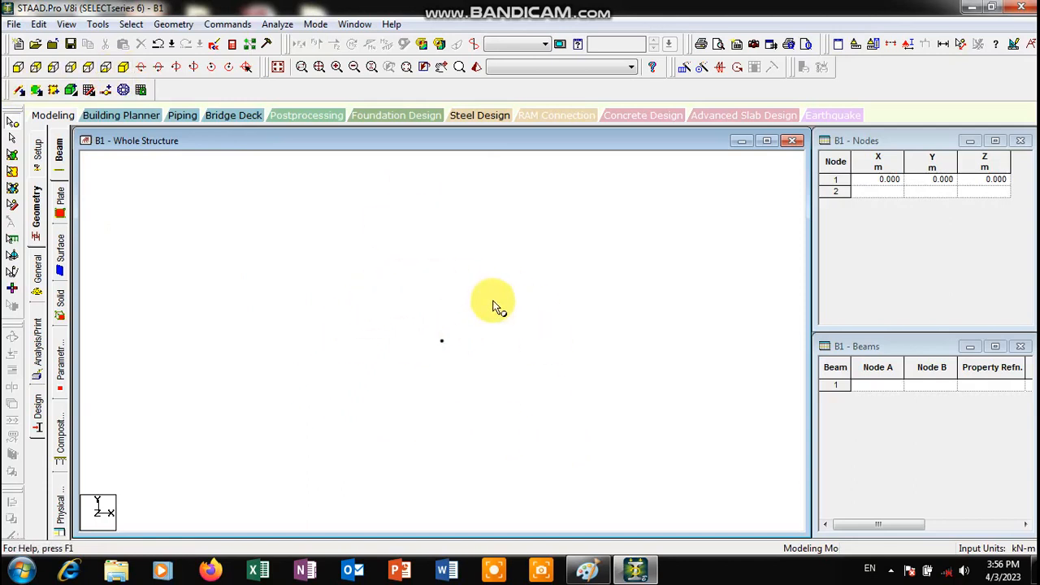
left_click_drag(406, 300, 489, 375)
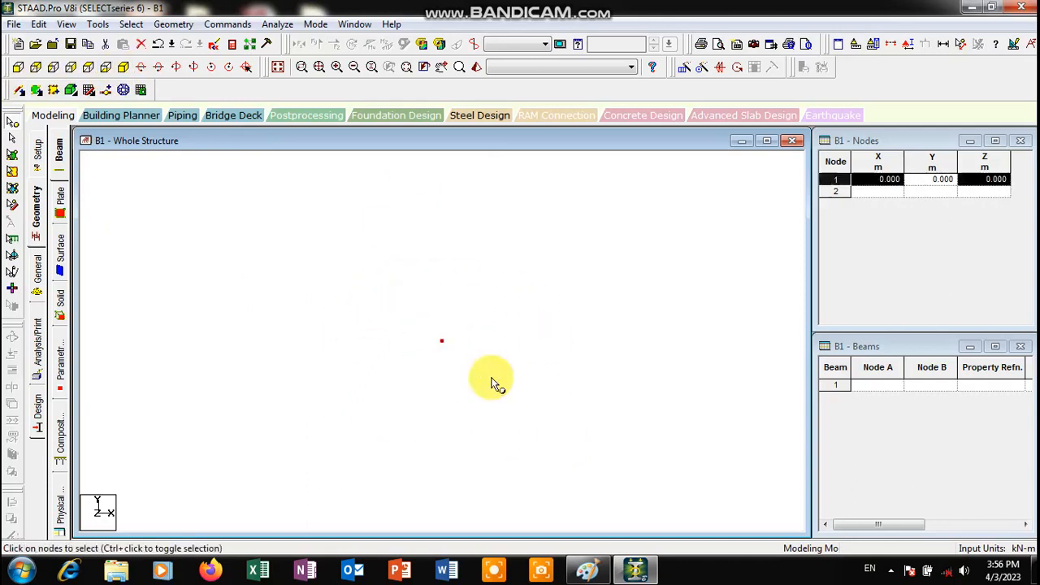
left_click(596, 344)
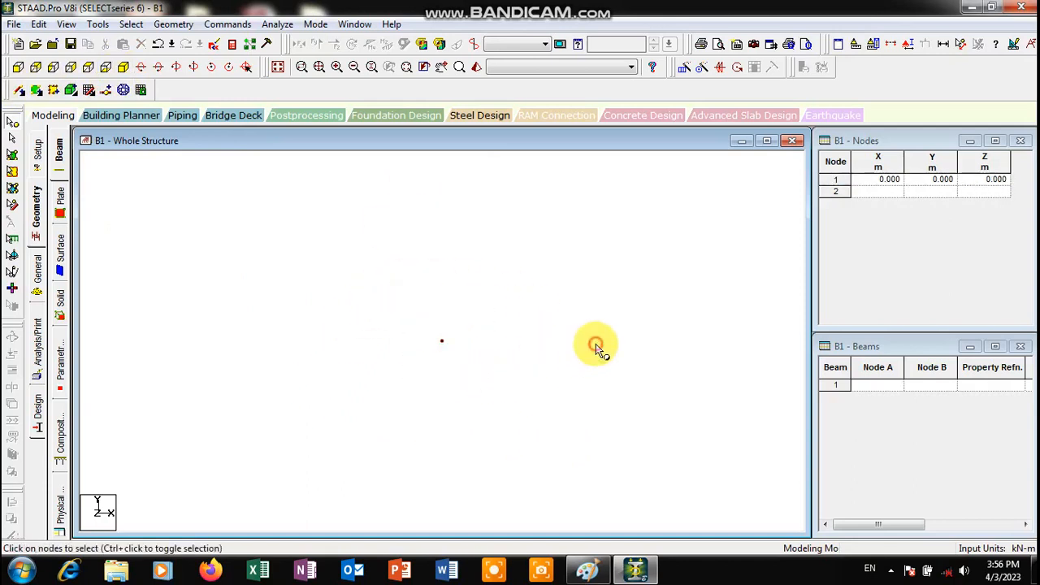
Return to the Paint sketch and label joint D with the coordinates (0,5,0).
left_click(588, 569)
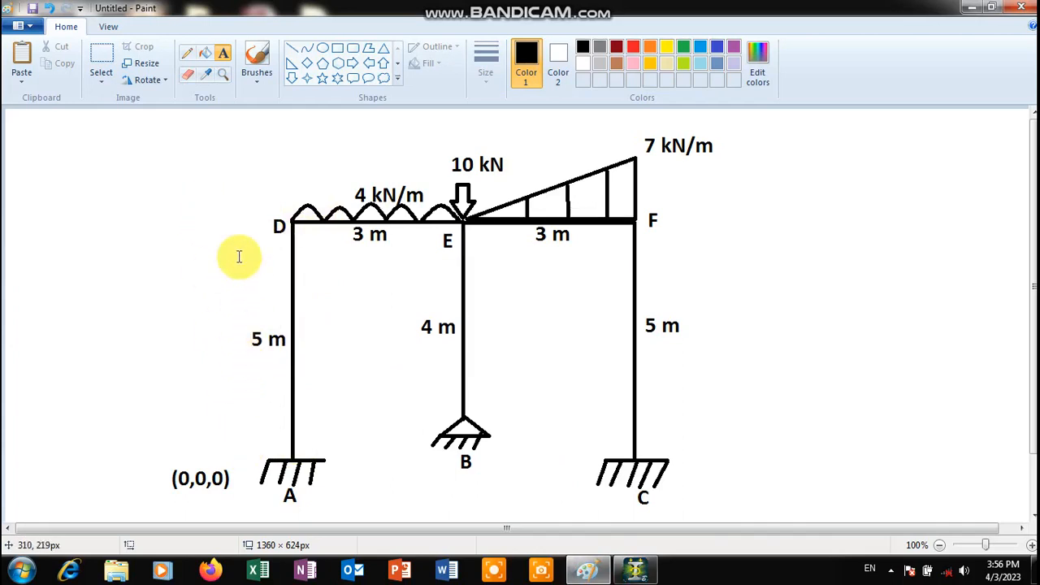
left_click(176, 228)
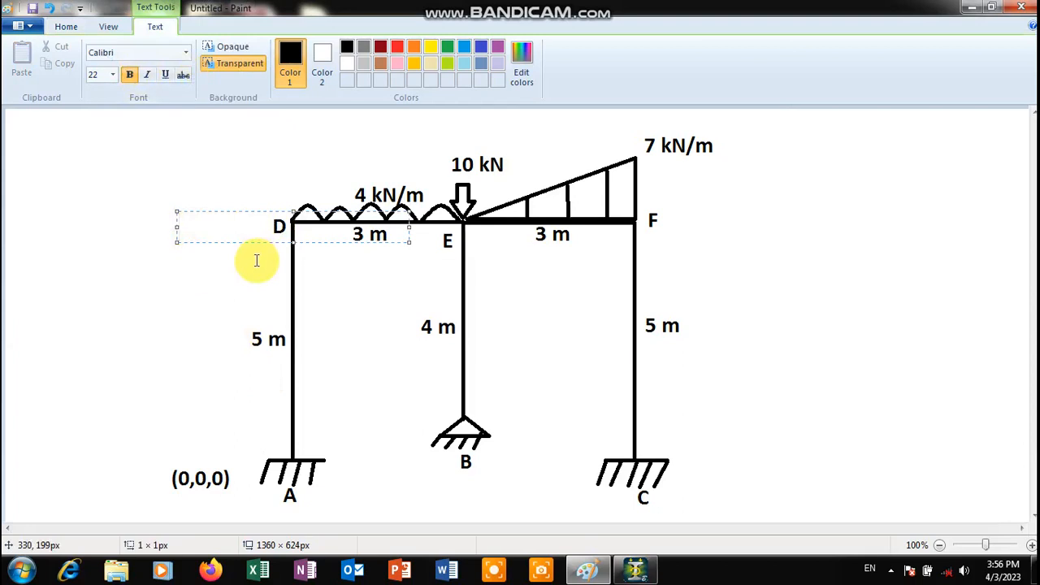
type("(0,5,0")
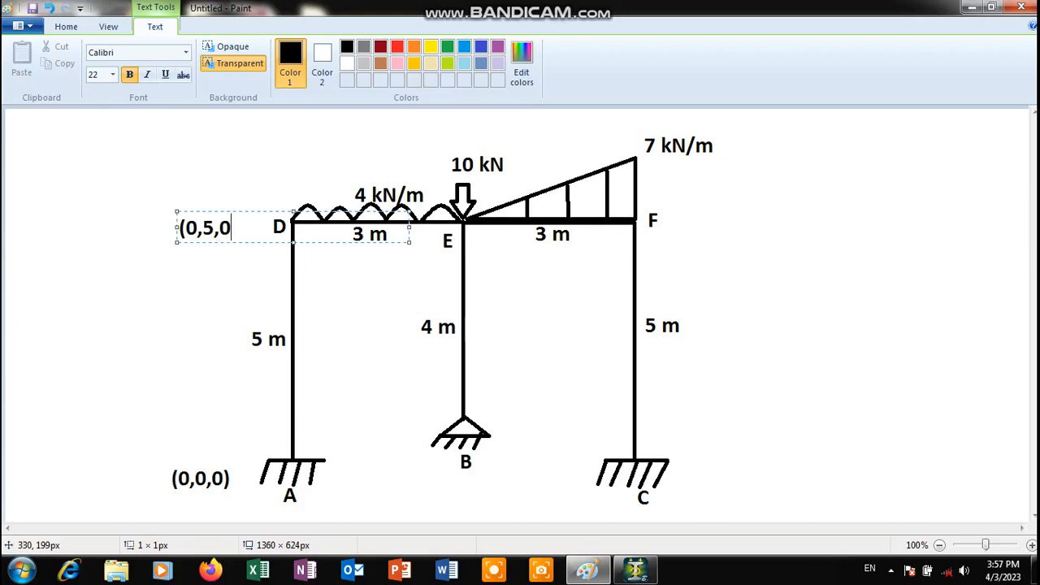
Switch to STAAD.Pro and enter the second node at X 0, Y 5, Z 0 m.
left_click(637, 569)
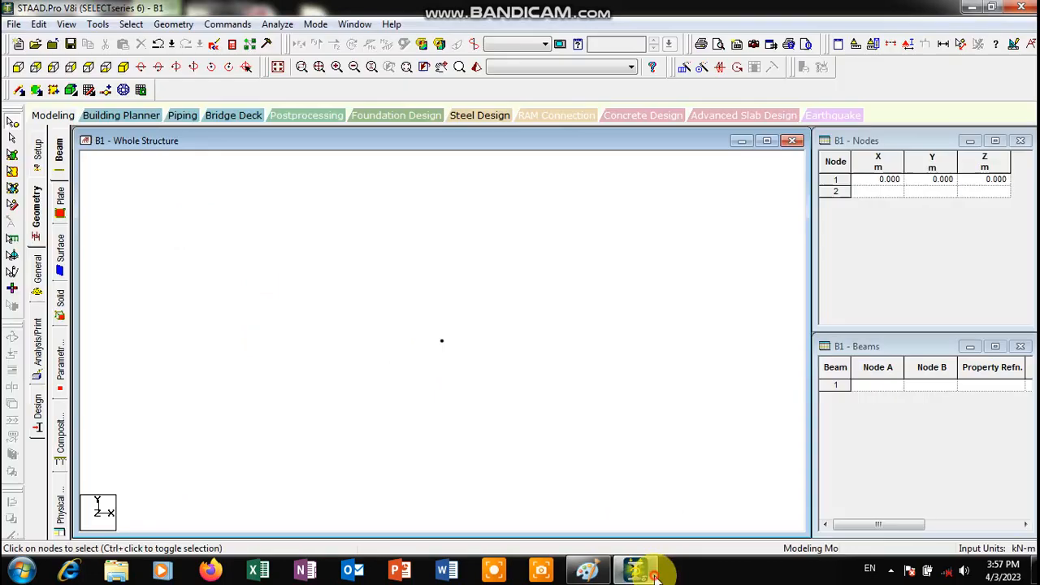
left_click(884, 194)
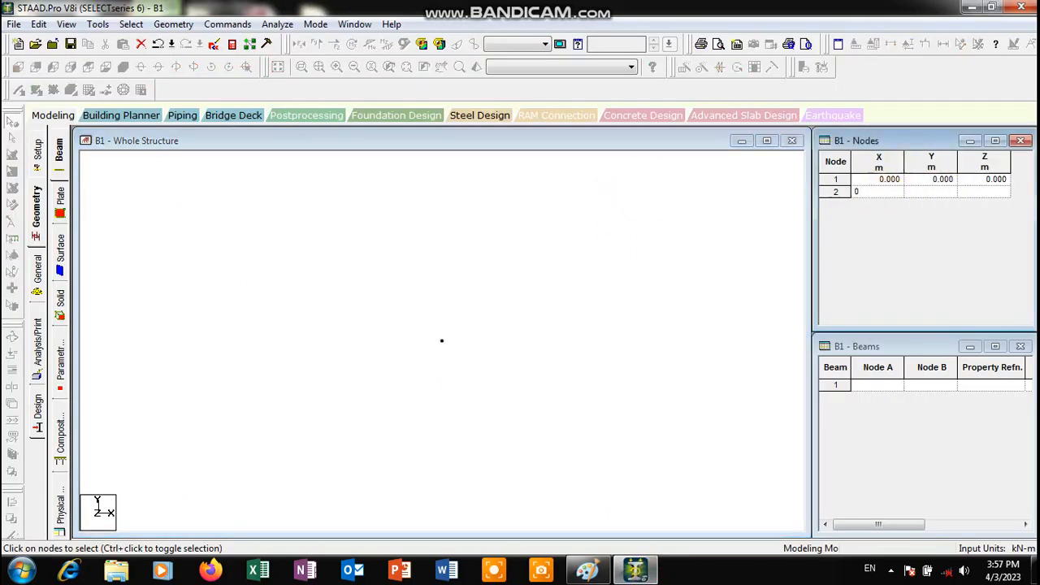
type("0")
key("Tab")
key("Tab")
left_click(550, 357)
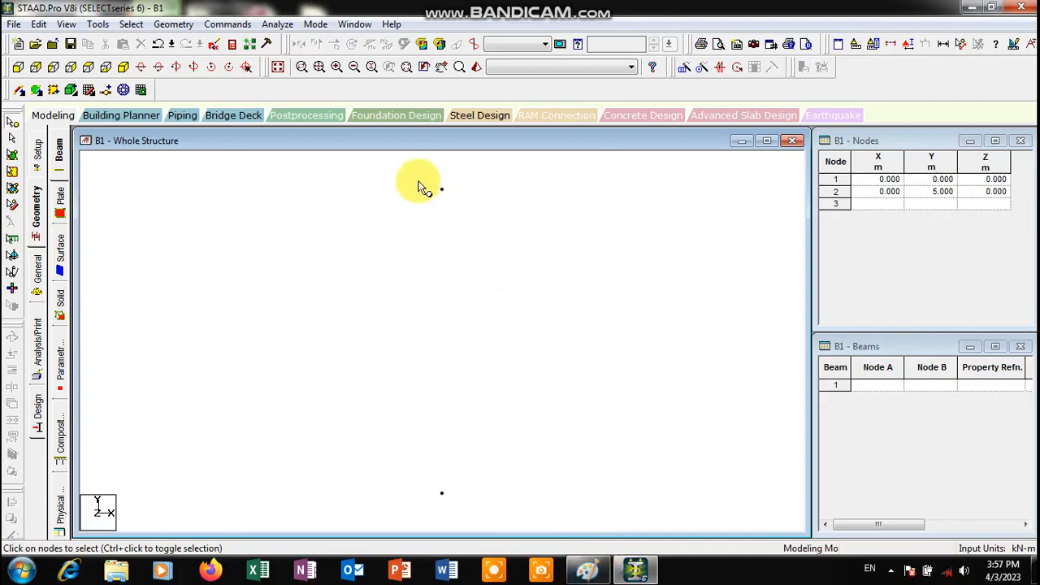
Copy the node at (0, 5, 0) and paste it with a move of X 3 m to create joint E.
left_click_drag(407, 169, 480, 214)
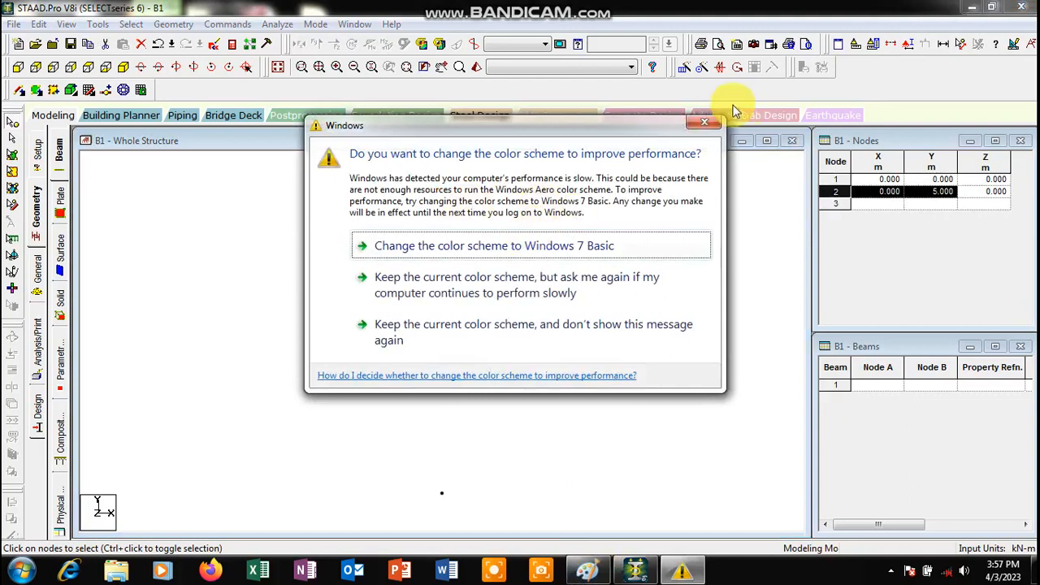
left_click(709, 124)
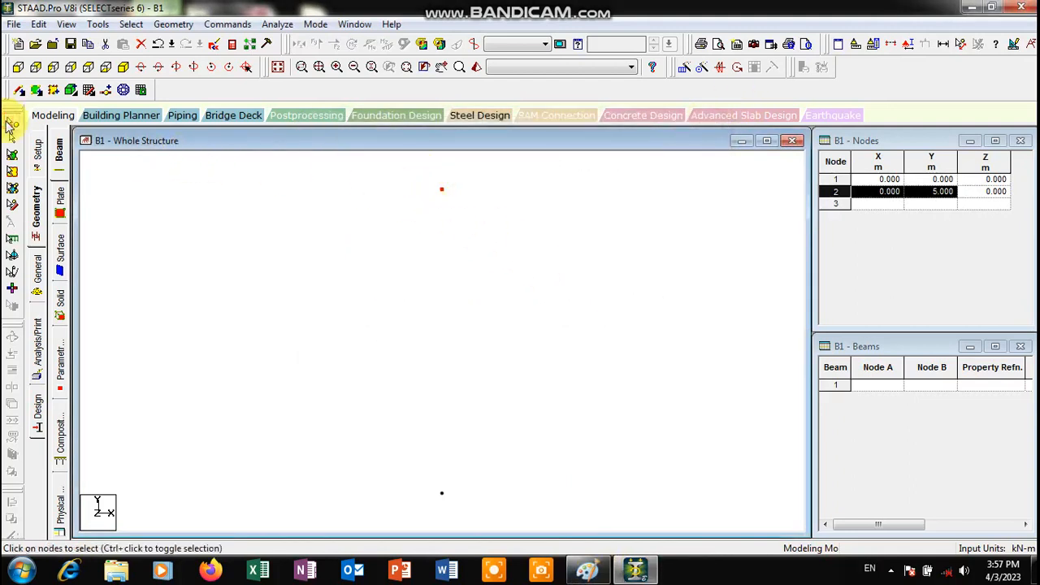
left_click_drag(399, 171, 493, 233)
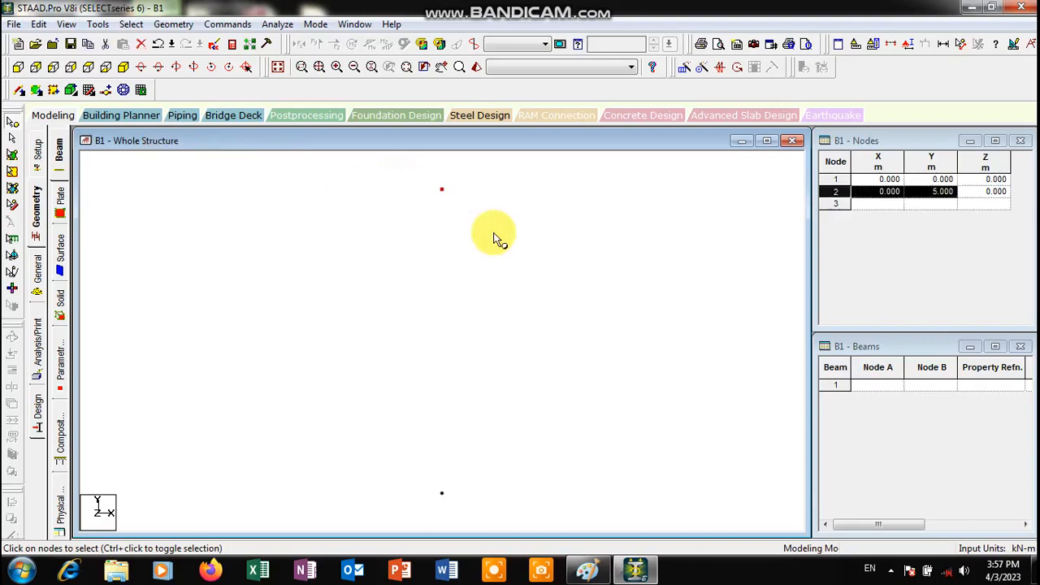
key("ctrl+v")
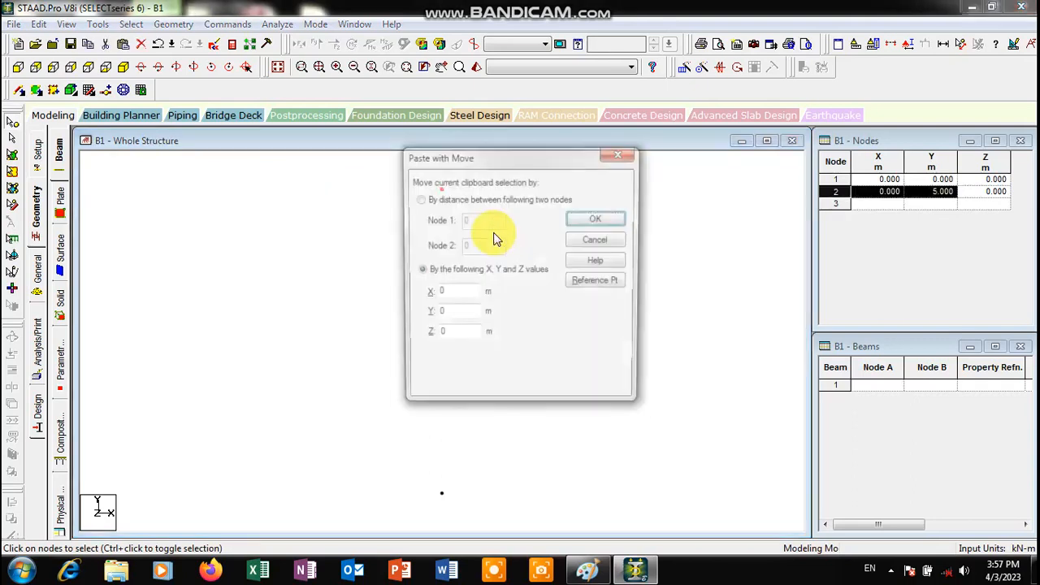
left_click(601, 571)
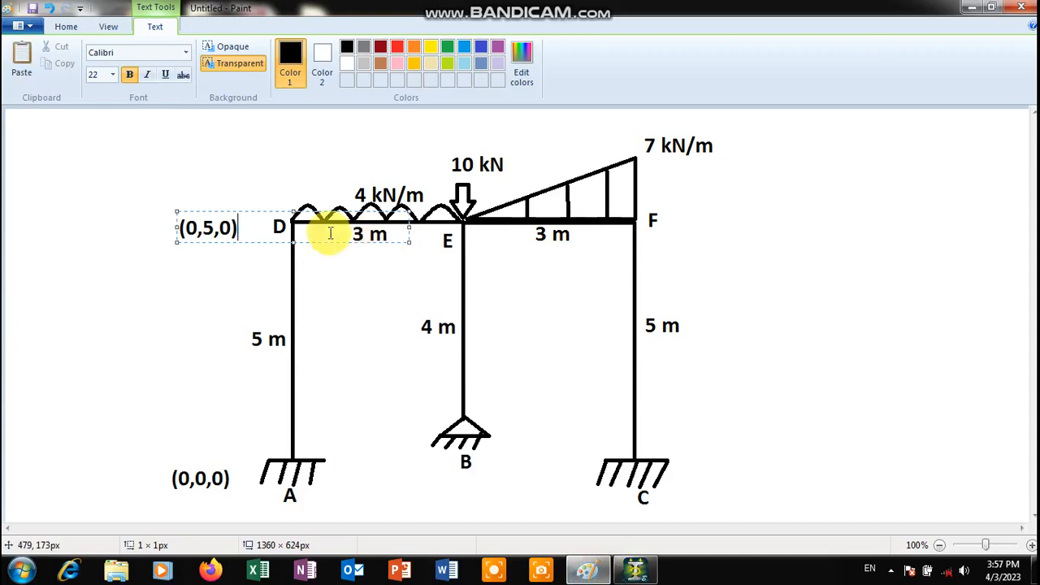
left_click(267, 167)
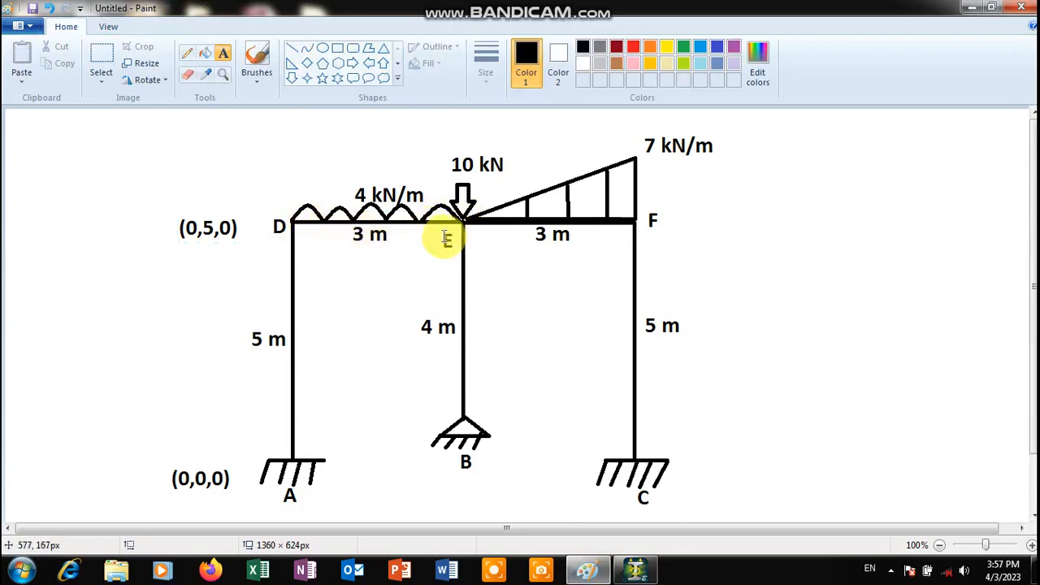
left_click(638, 572)
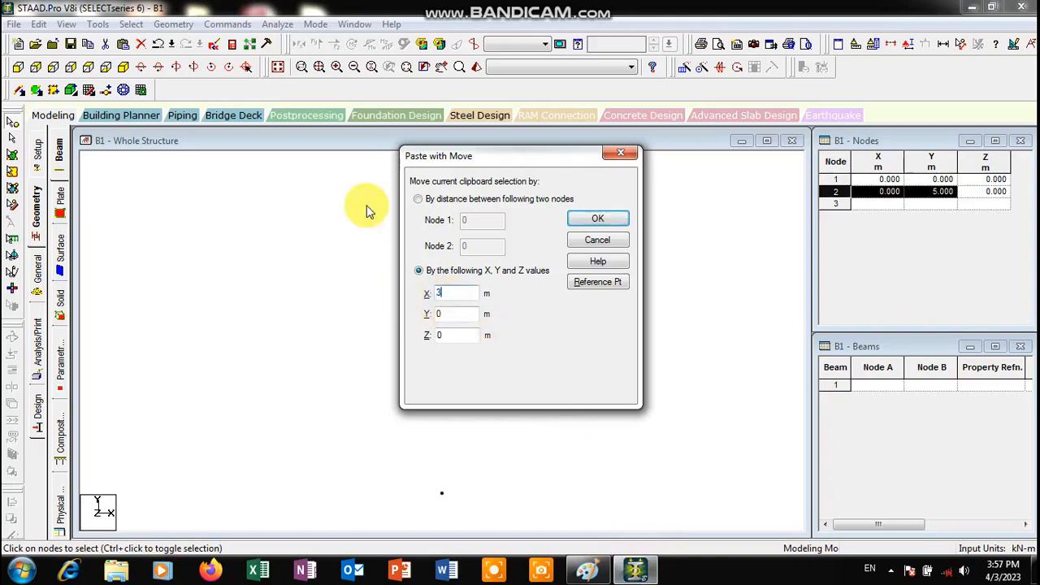
left_click(603, 222)
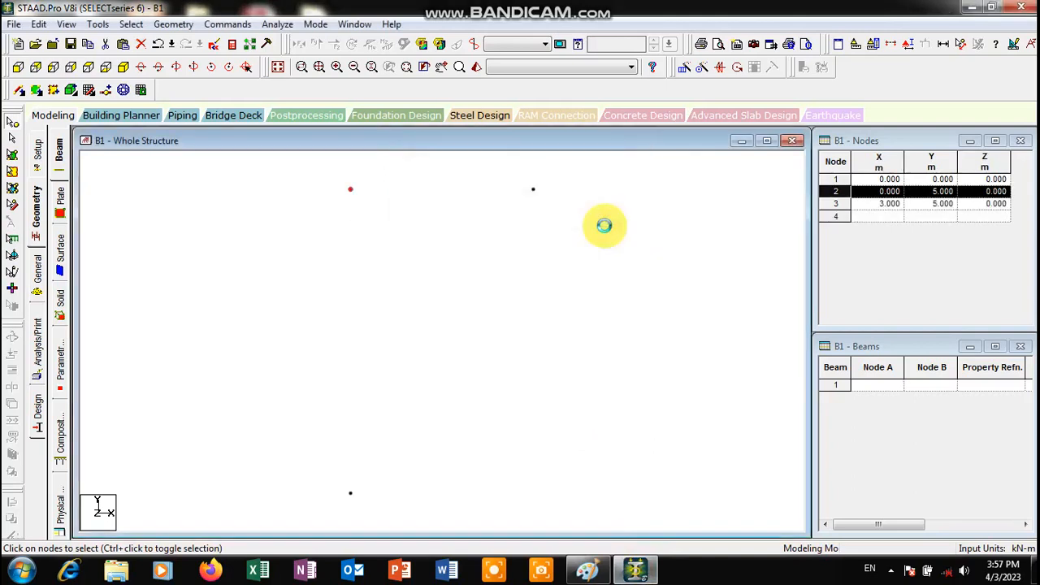
Copy the node at (3, 5, 0) and paste it with a move of Y -4 m to create support B.
left_click(534, 190)
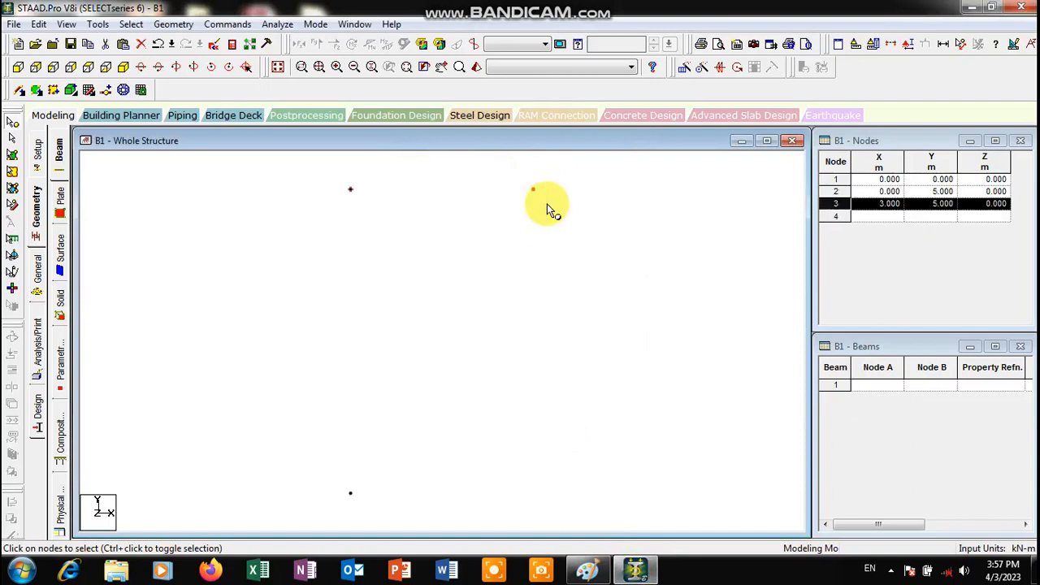
left_click(586, 572)
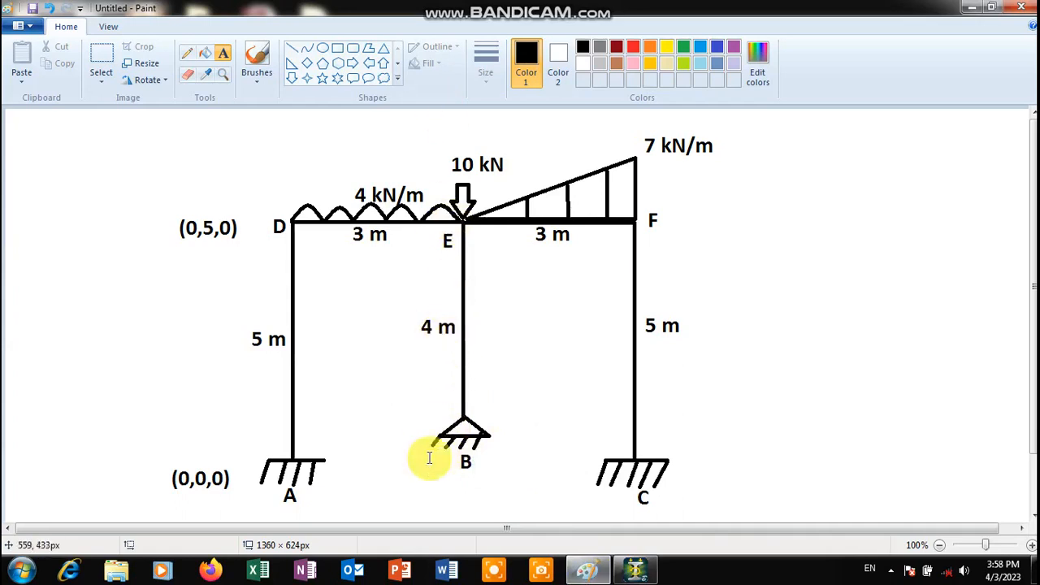
left_click(638, 574)
left_click_drag(499, 171, 572, 220)
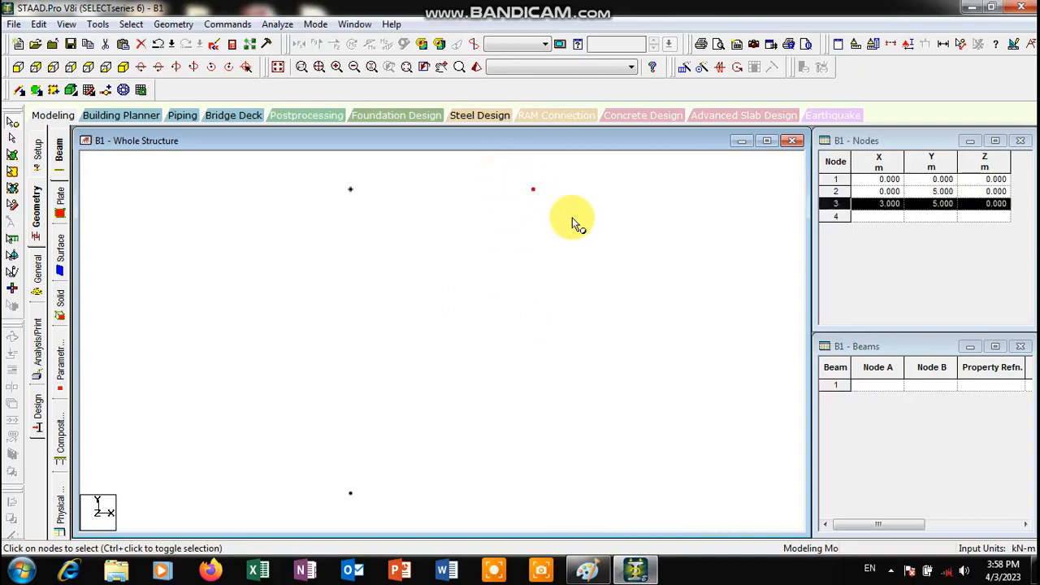
key("ctrl+v")
left_click(457, 314)
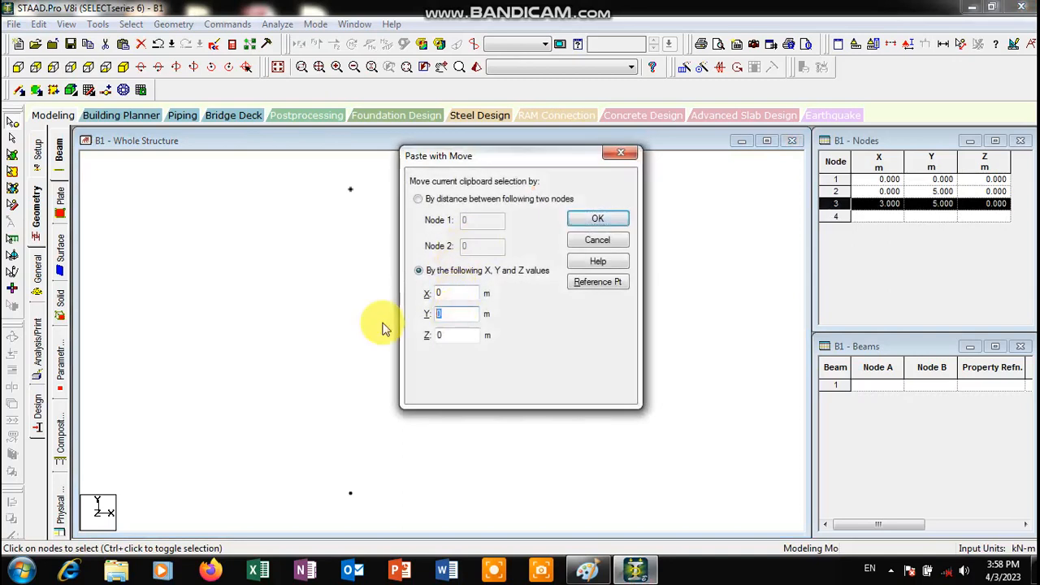
left_click(592, 567)
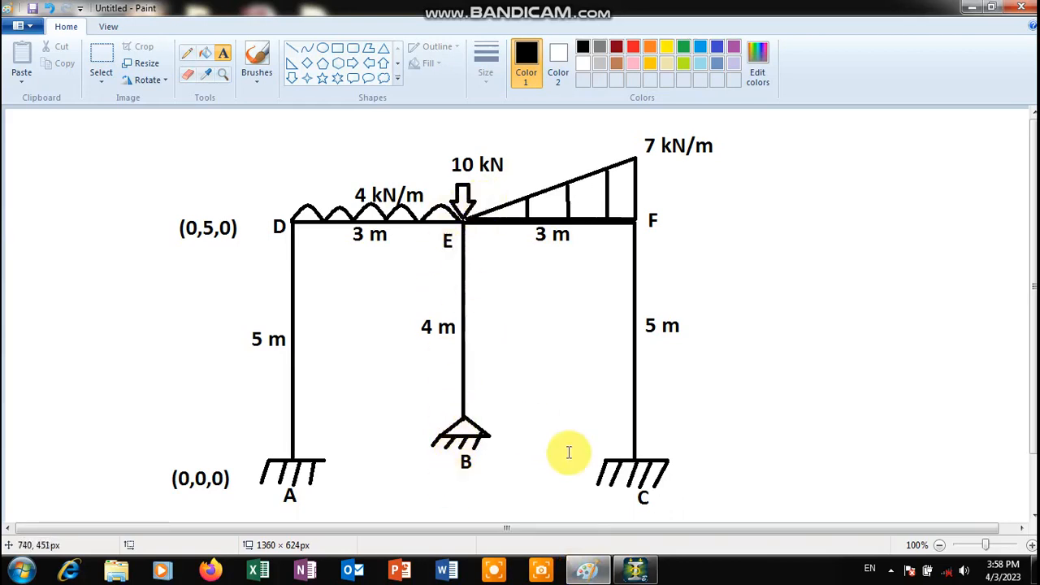
left_click(630, 564)
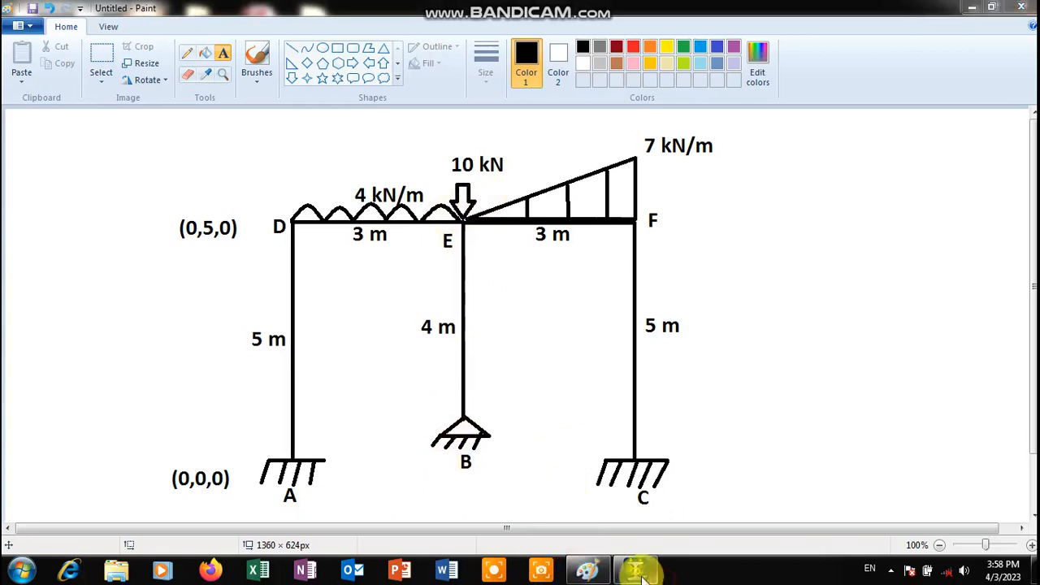
key("BackSpace")
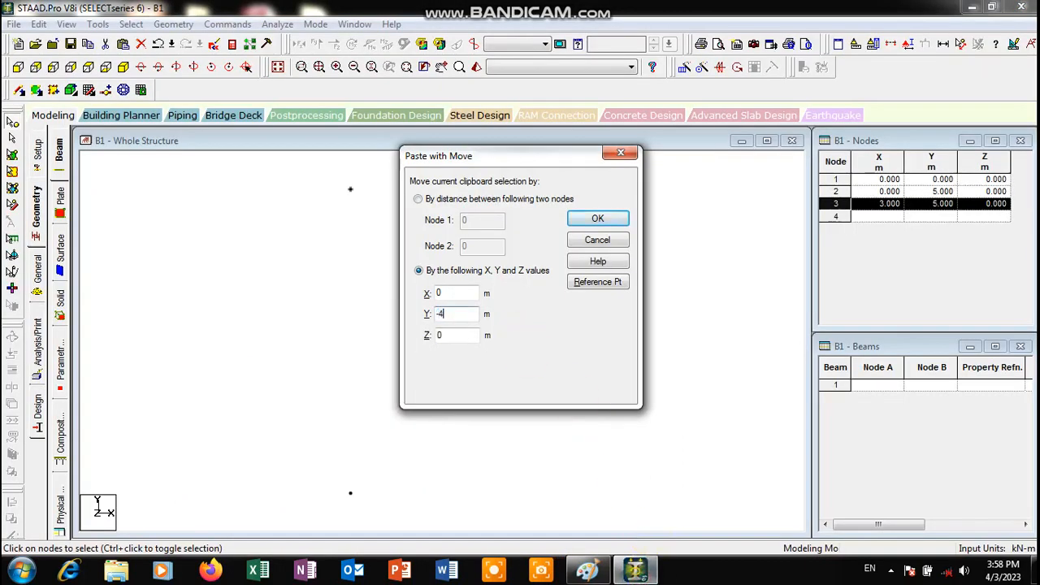
key("Return")
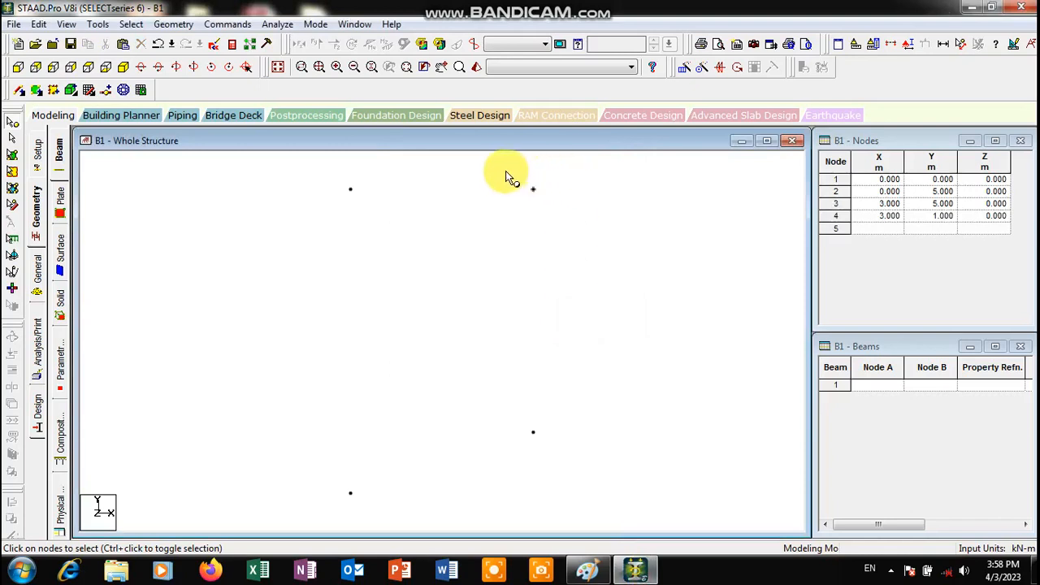
Paste the copied node from joint E (3, 5, 0) with a move of X 3 m to create joint F.
left_click(534, 188)
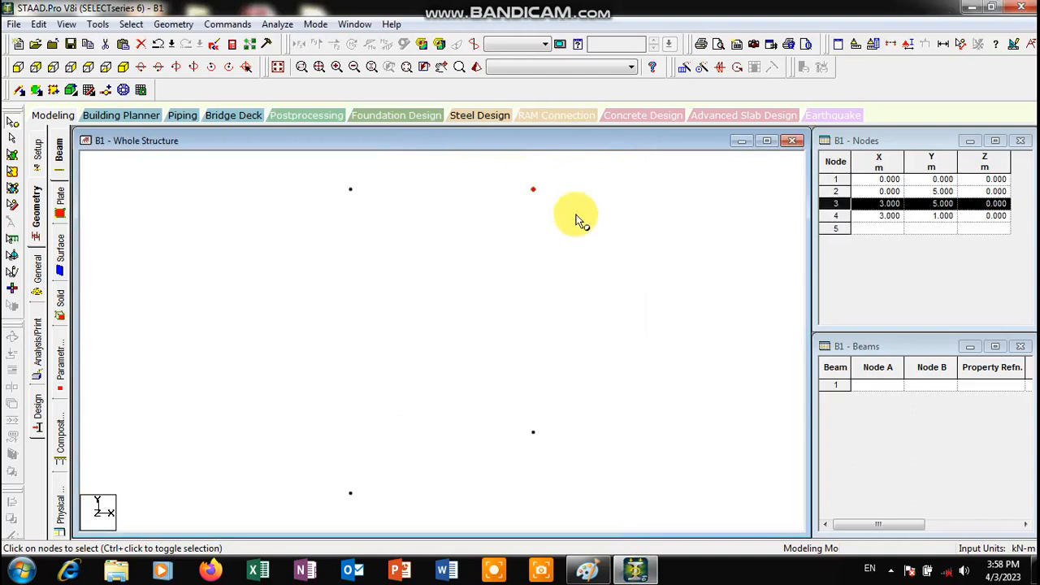
key("ctrl+v")
left_click(588, 569)
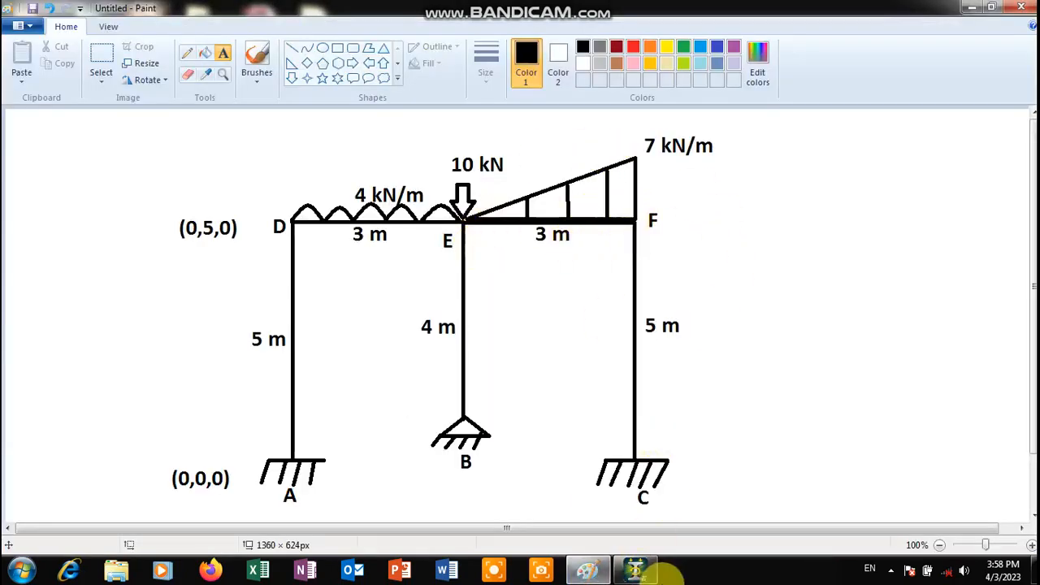
left_click(635, 571)
double_click(453, 292)
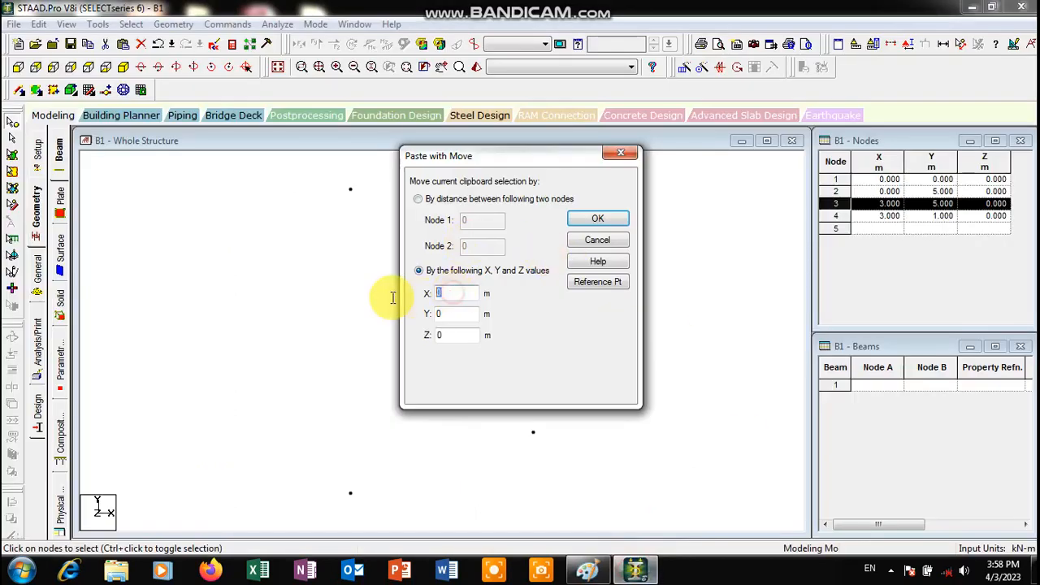
type("3")
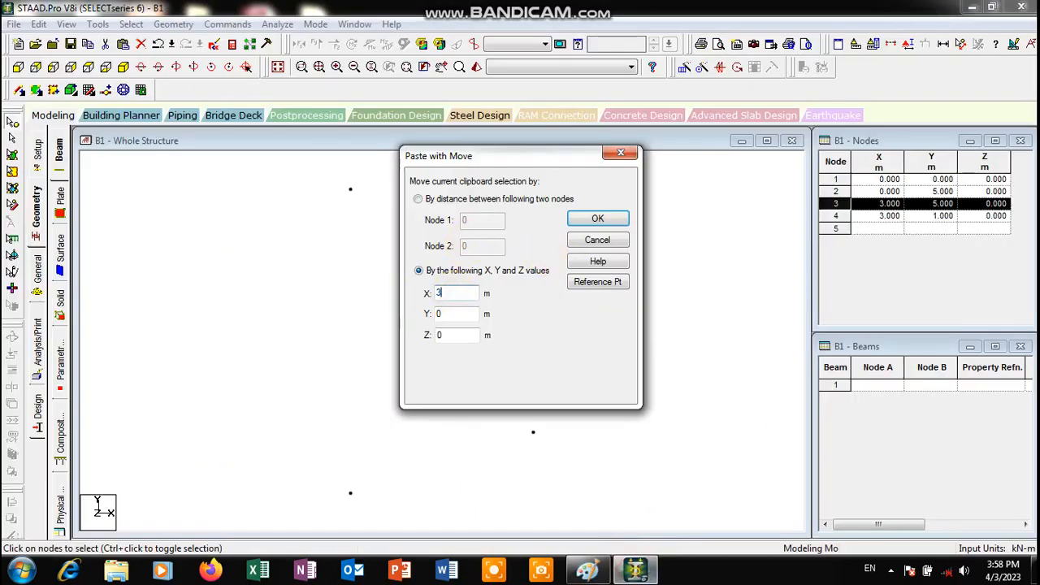
left_click(600, 220)
Paste a copy of joint F's node with a move of Y -5 m to create support C, checking the column height in the Paint sketch.
left_click_drag(601, 174, 650, 231)
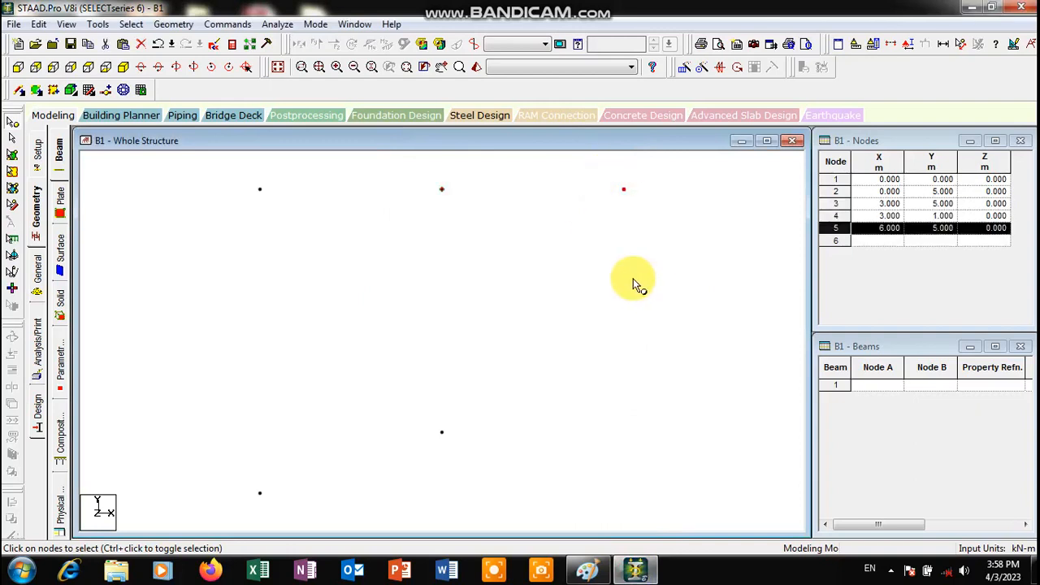
key("ctrl+v")
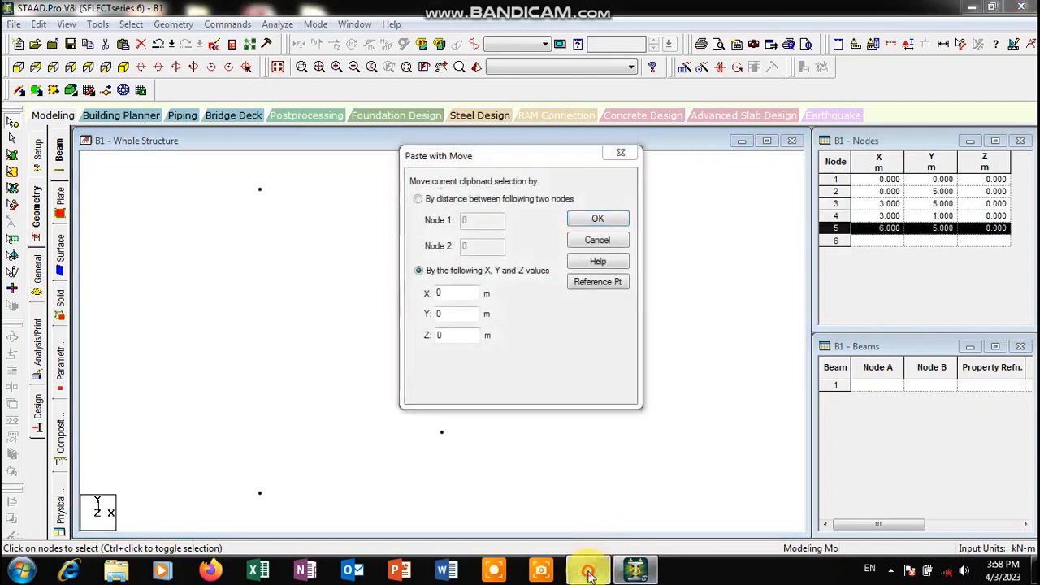
left_click(587, 569)
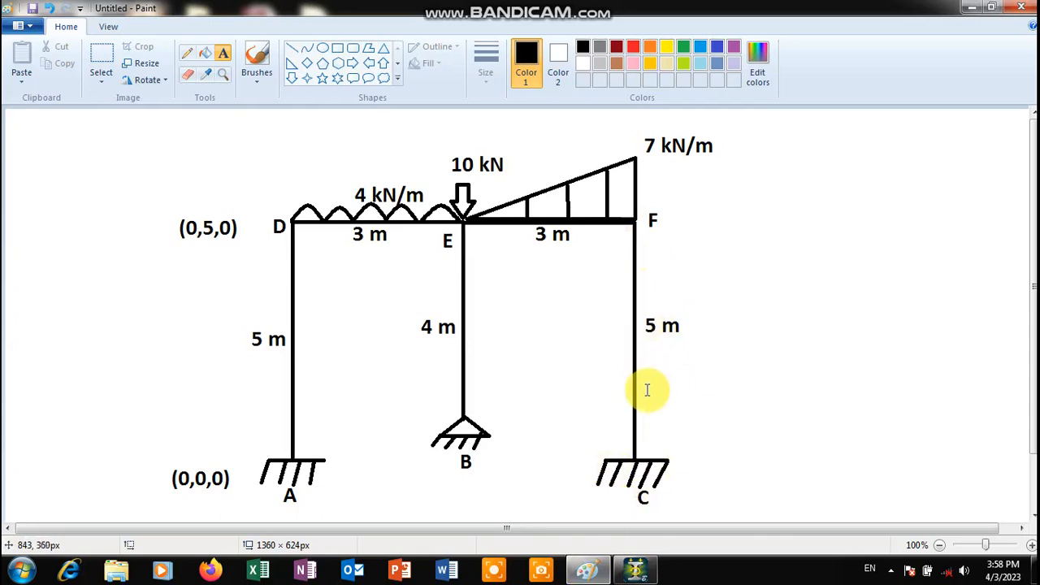
left_click(636, 569)
double_click(461, 315)
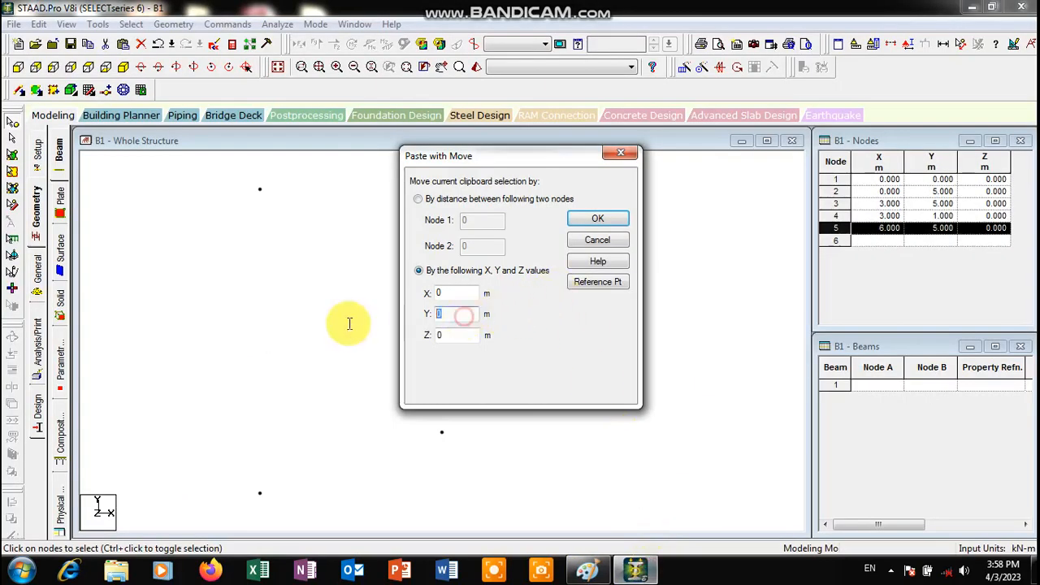
type("-5")
key("Return")
left_click(679, 294)
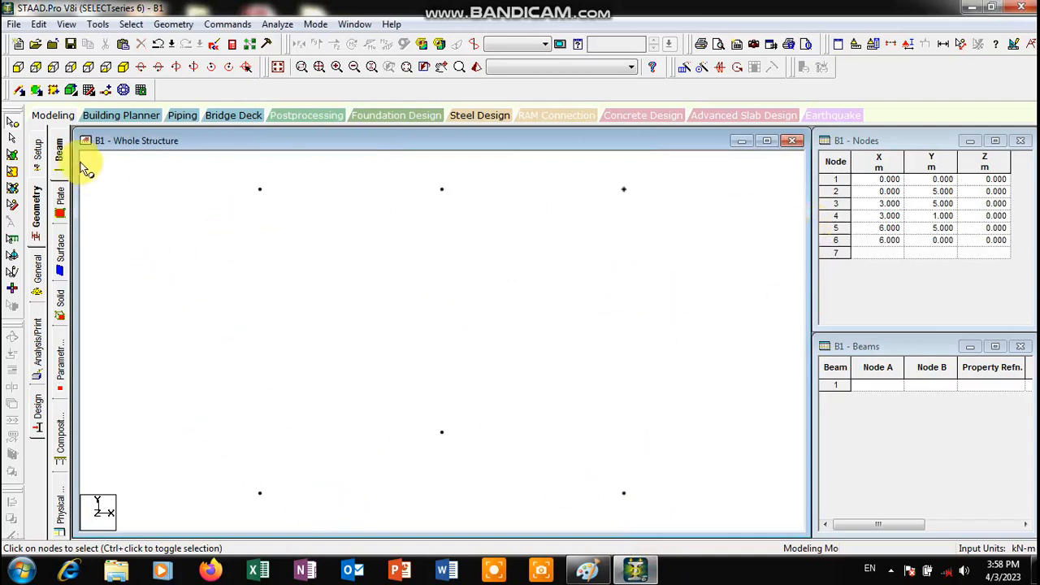
Add beam members between the nodes for columns D-A, E-B and F-C and for beams D-E and E-F.
left_click(20, 91)
left_click_drag(259, 188, 259, 492)
left_click_drag(260, 188, 441, 431)
left_click_drag(441, 190, 624, 493)
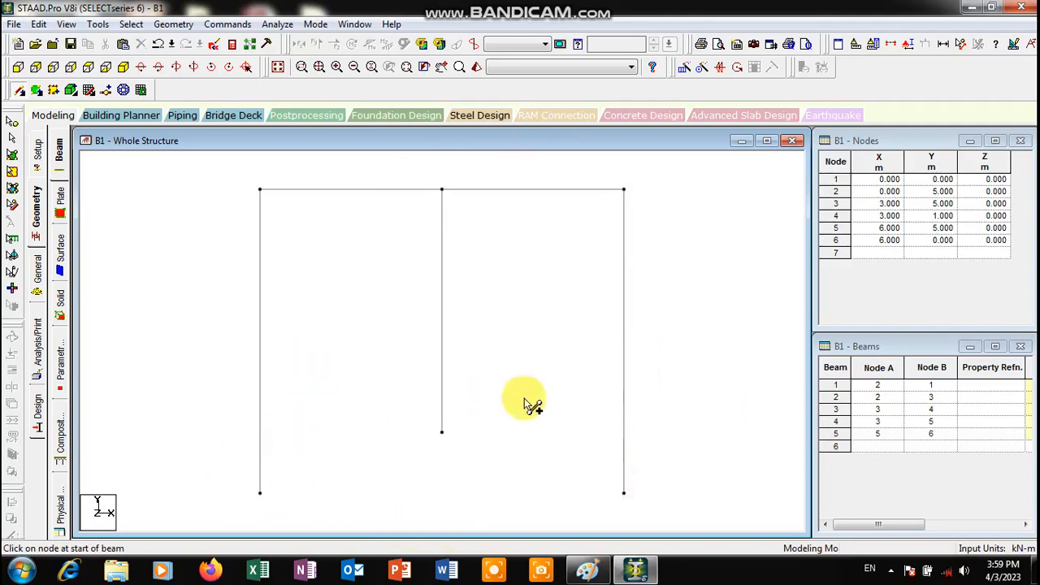
Define a rectangular concrete section with YD 0.35 m and ZD 0.3 m.
left_click(41, 279)
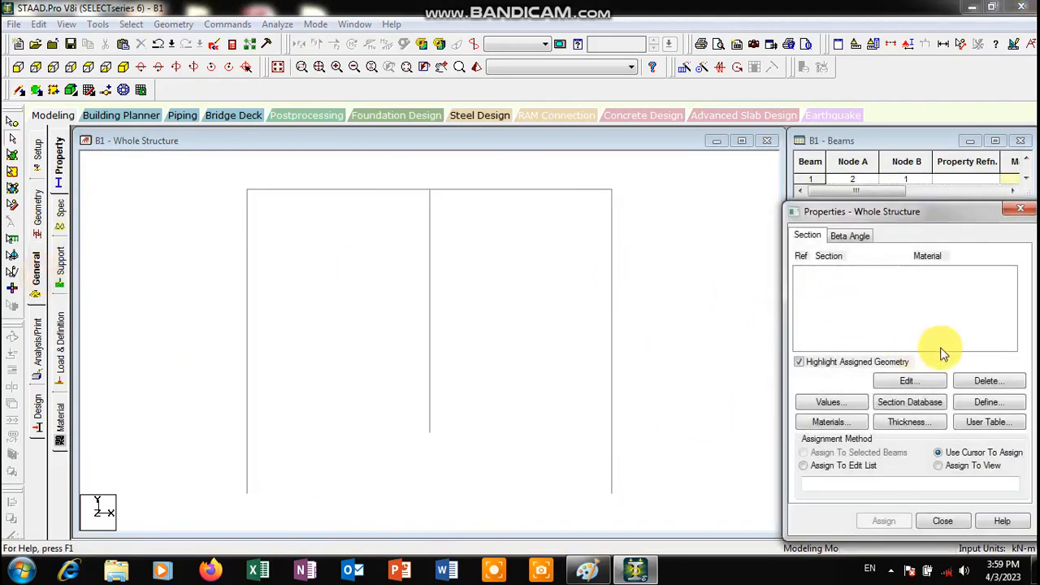
left_click(989, 403)
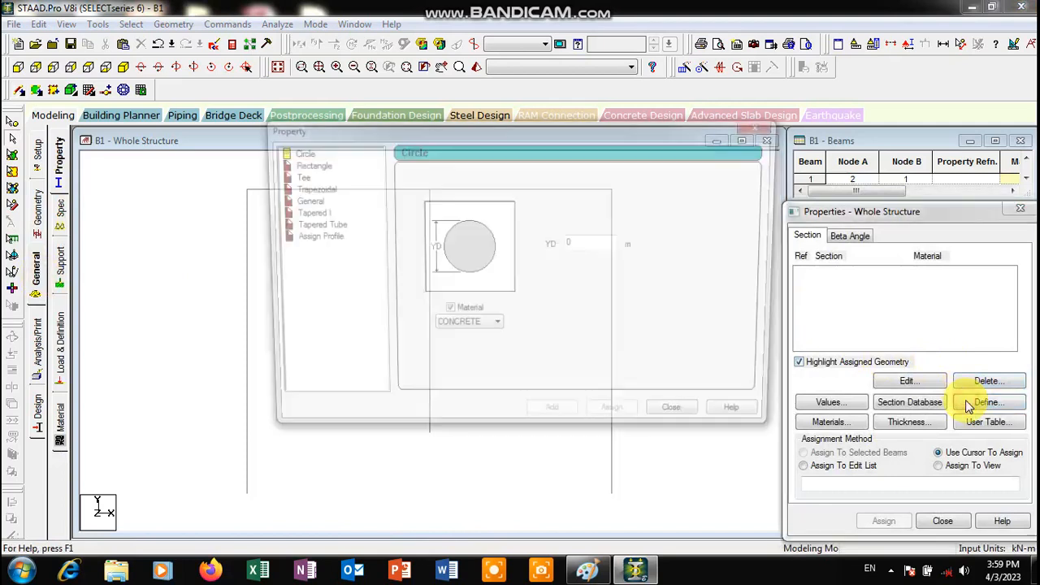
left_click(305, 164)
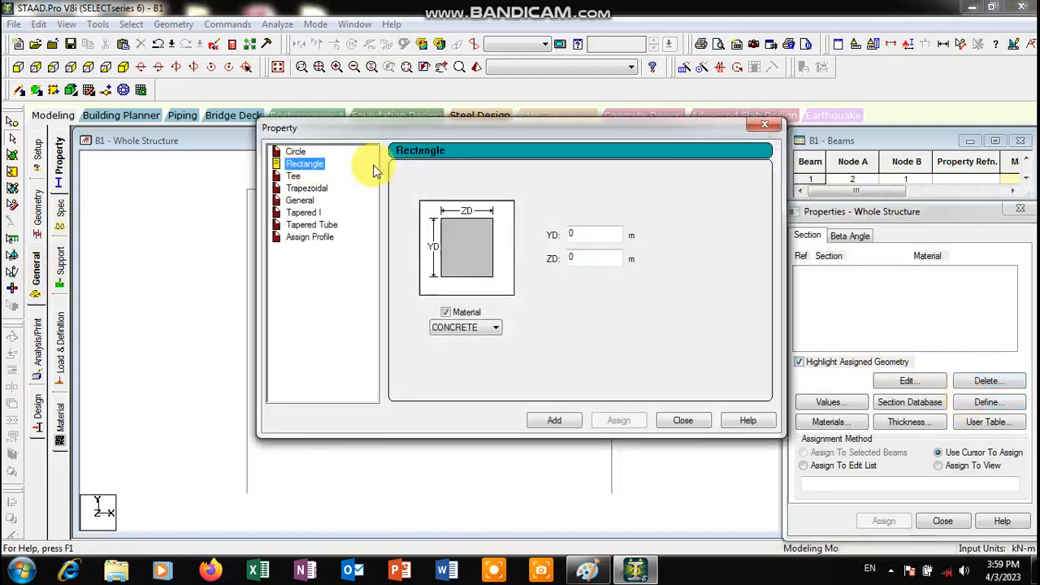
left_click_drag(613, 233, 442, 229)
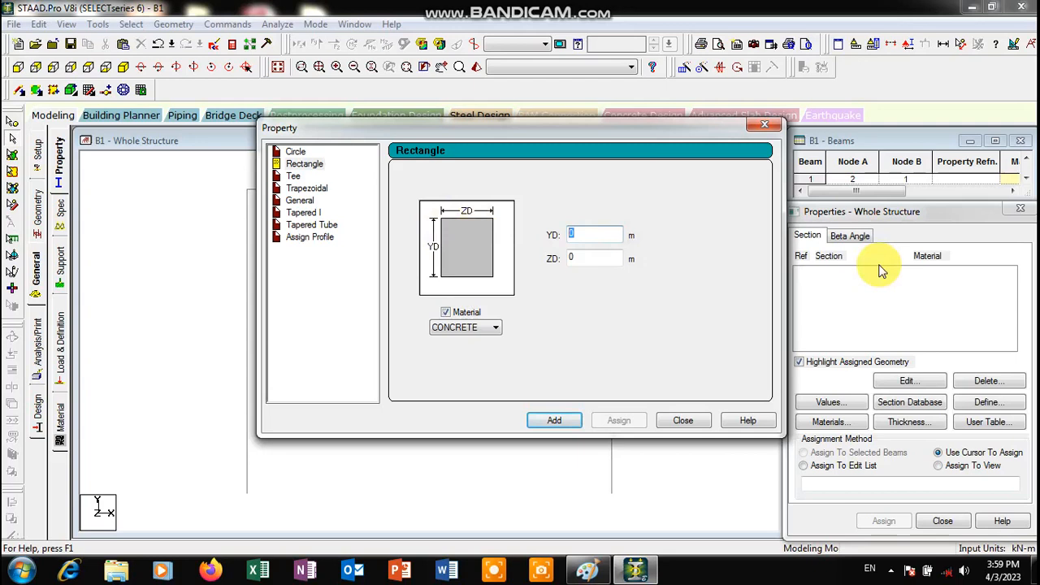
type("0")
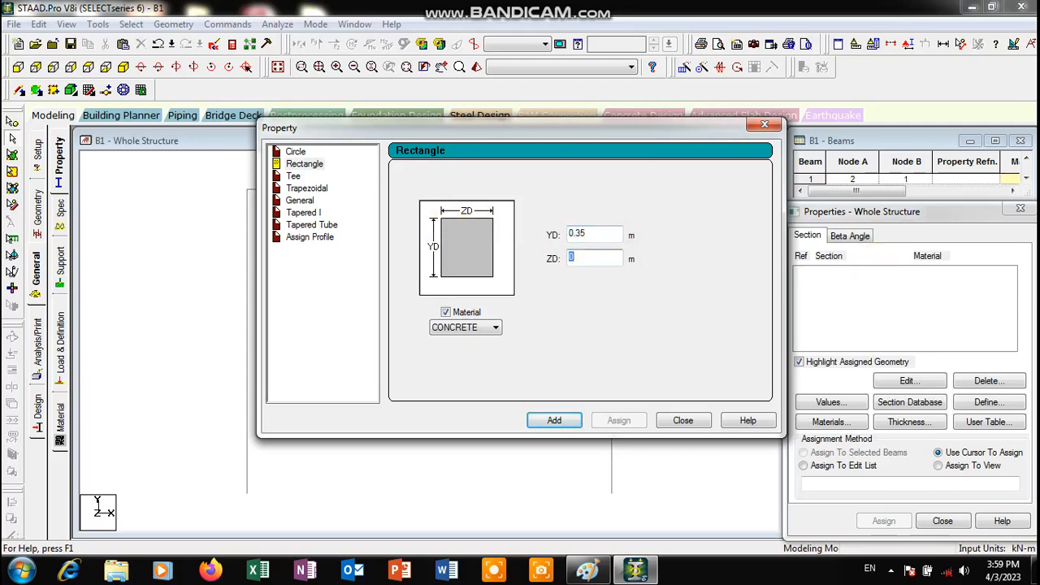
key("Return")
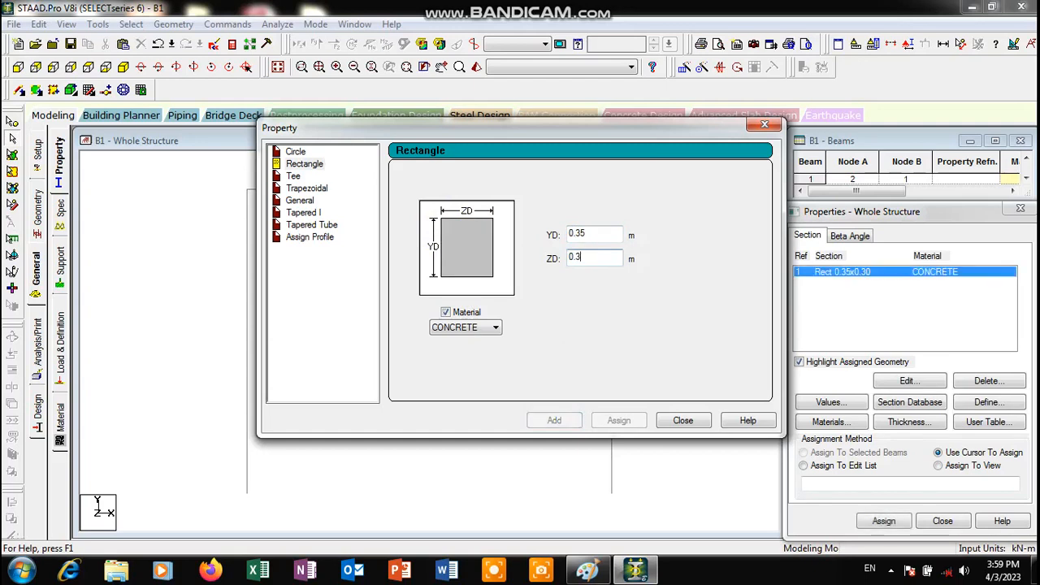
Define another rectangular concrete section with YD 0.4 m and ZD 0.4 m and close the section definition.
double_click(599, 232)
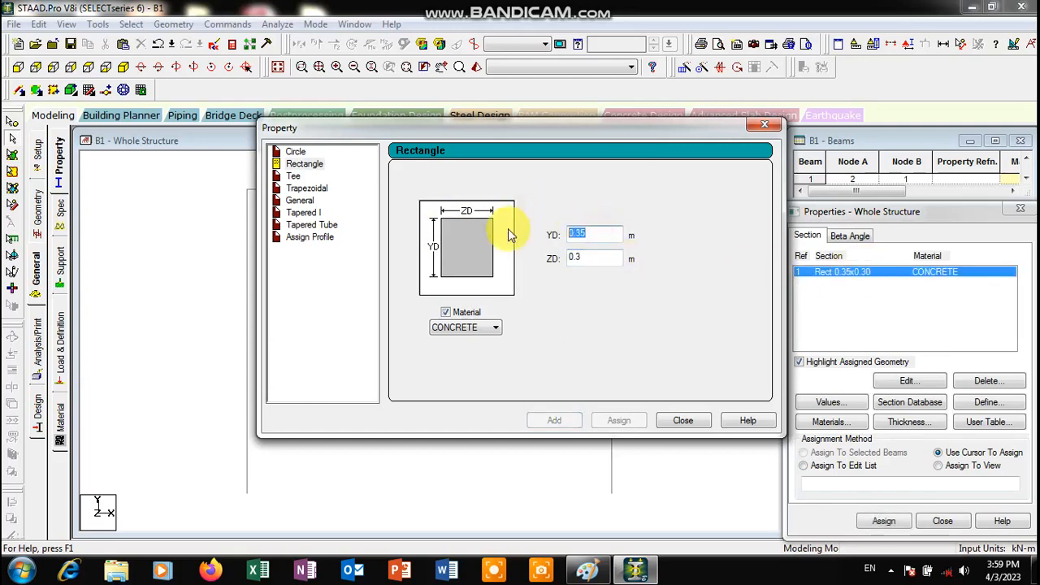
type("0")
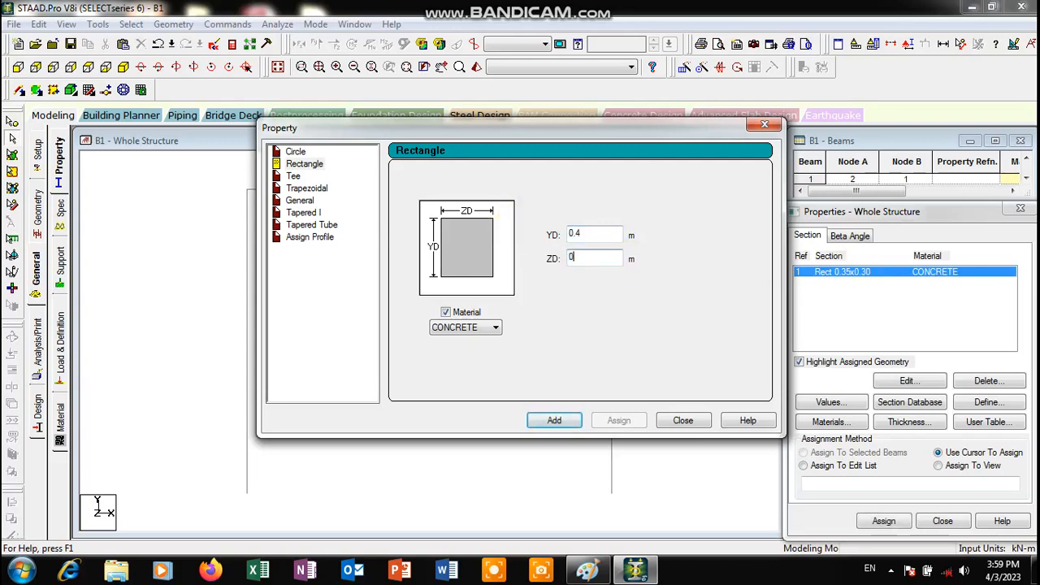
key("Return")
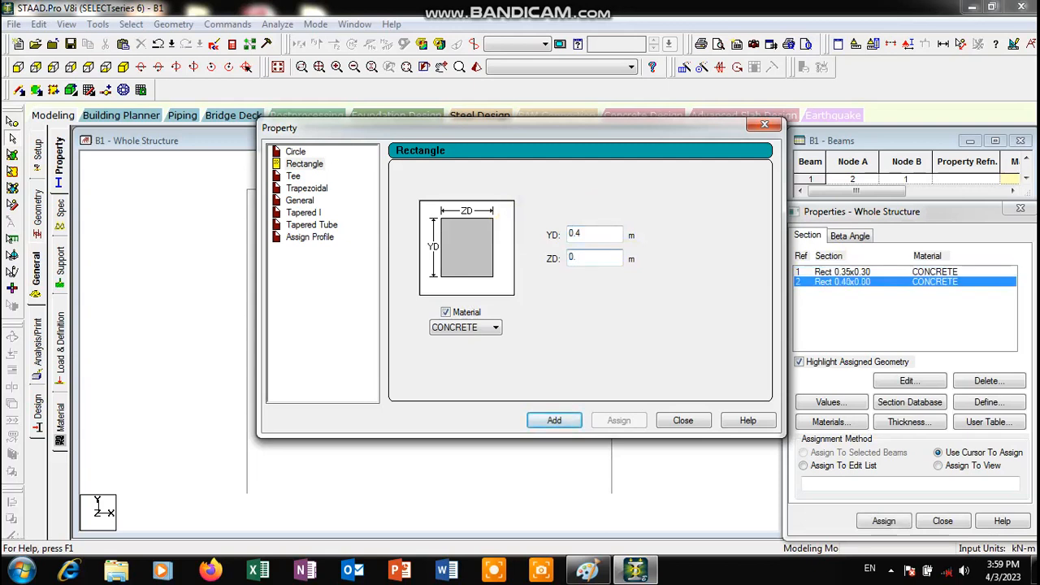
key("Return")
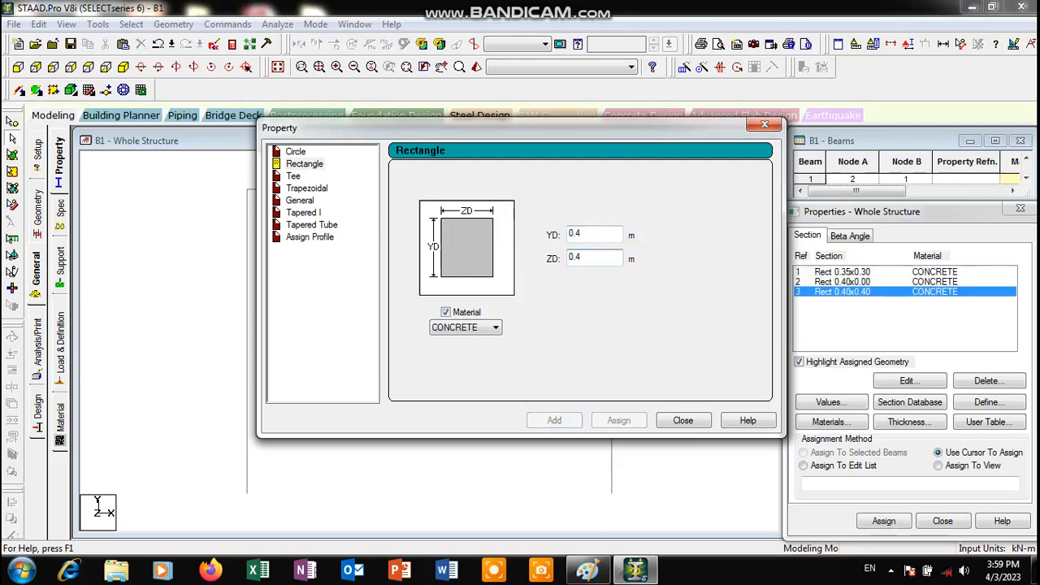
left_click(764, 125)
Delete the stray Rect 0.40x0.00 section from the property list.
left_click(841, 282)
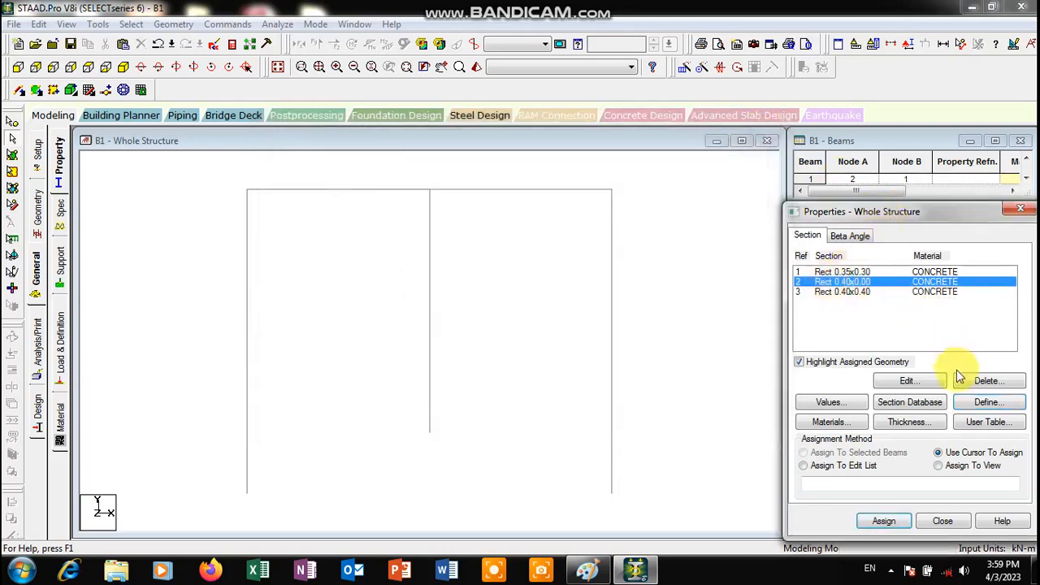
left_click(986, 381)
key("Return")
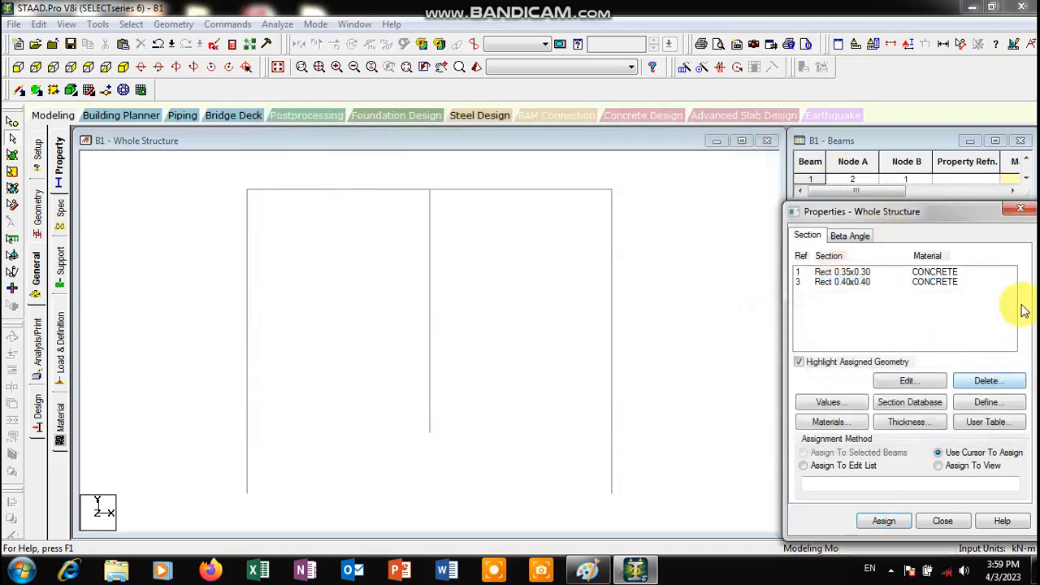
Assign the Rect 0.35x0.30 concrete section to the two horizontal beams D-E and E-F.
left_click(867, 273)
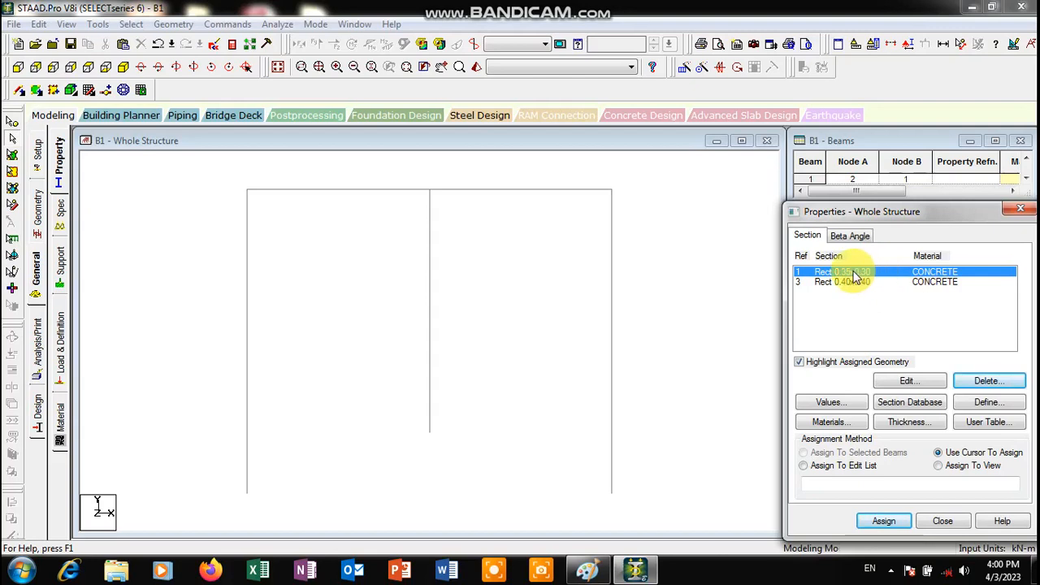
left_click(894, 525)
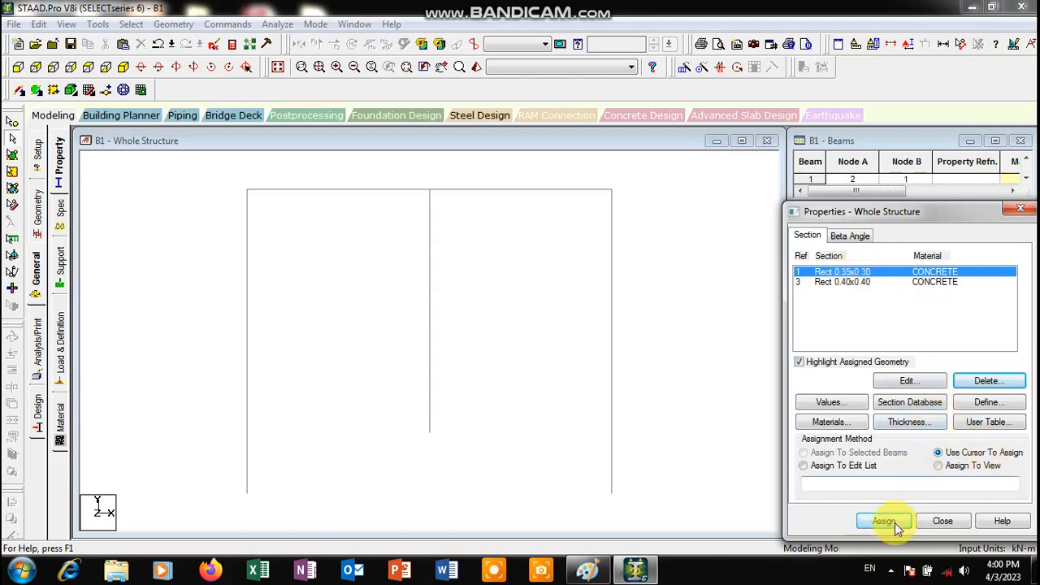
left_click(302, 192)
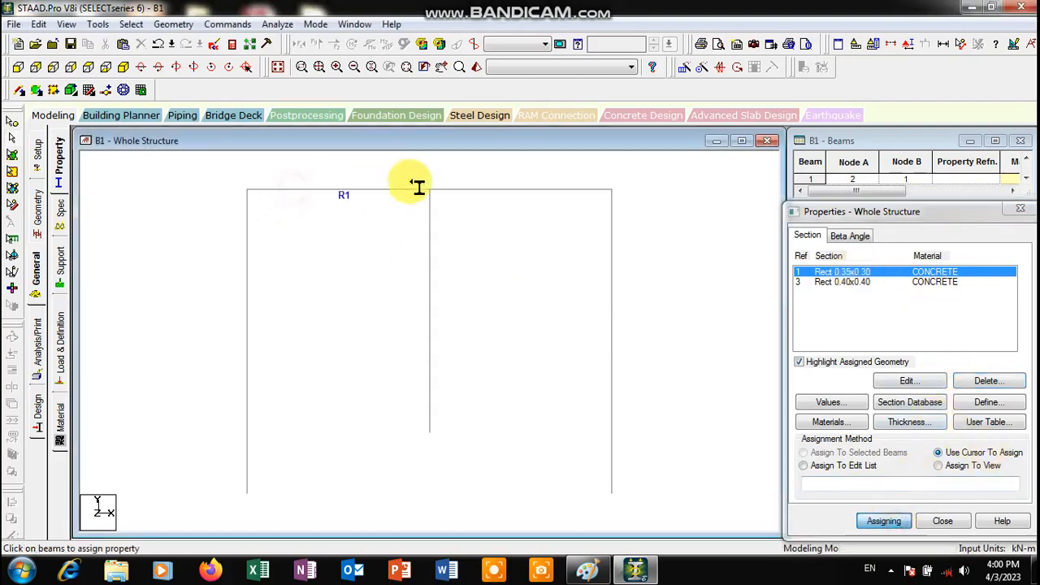
left_click(520, 195)
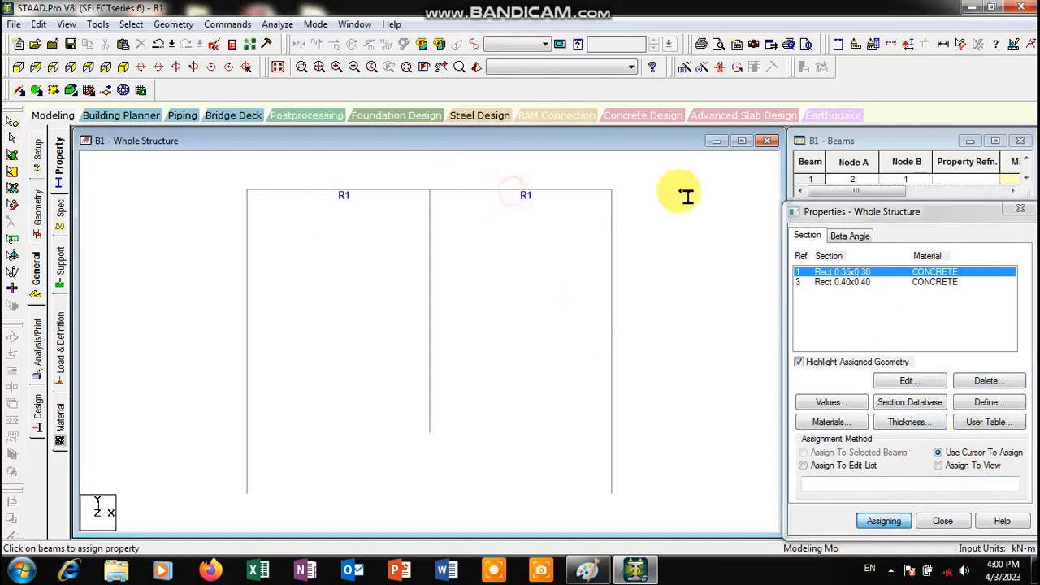
Assign the Rect 0.40x0.40 concrete section to the three columns.
left_click(839, 283)
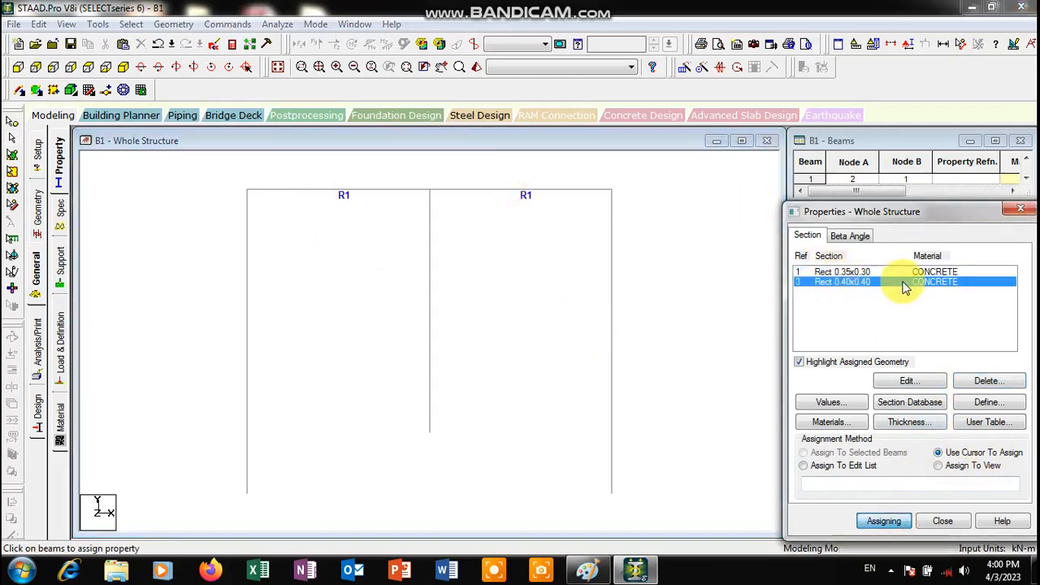
left_click(249, 301)
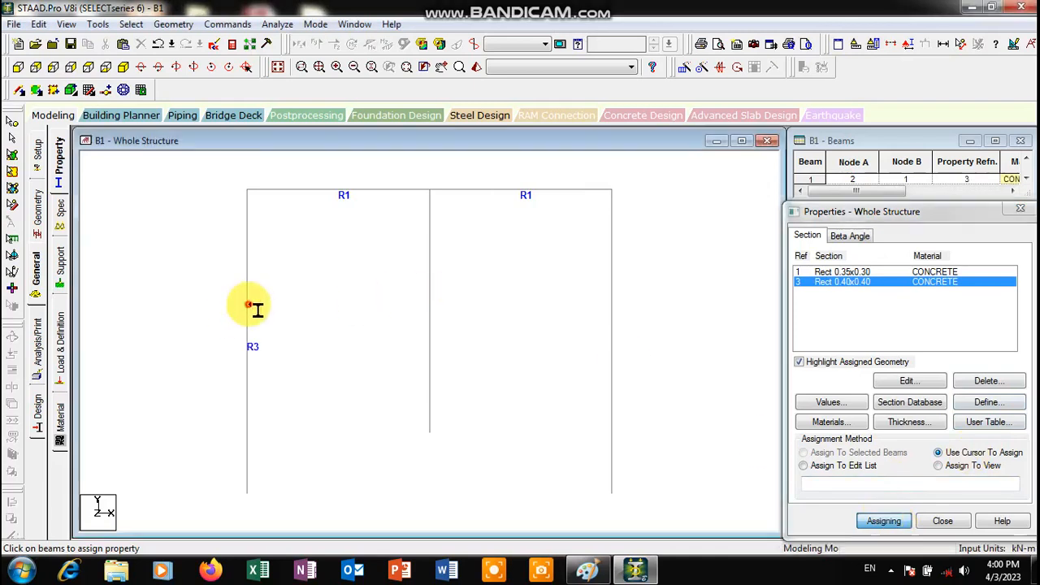
left_click(431, 306)
left_click(623, 322)
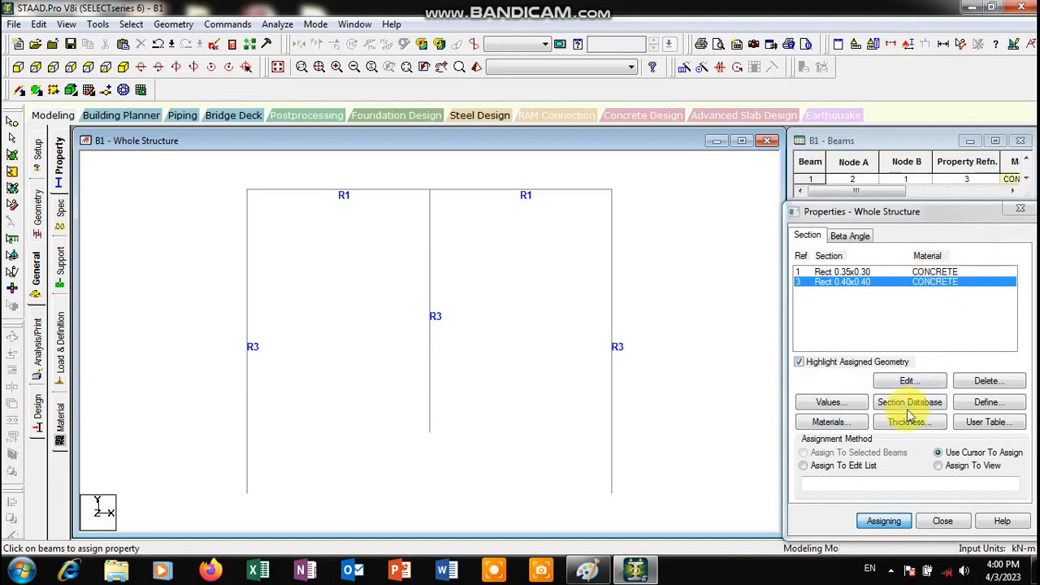
Check the support types in the Paint sketch and create a fixed support definition in STAAD.Pro.
left_click(61, 275)
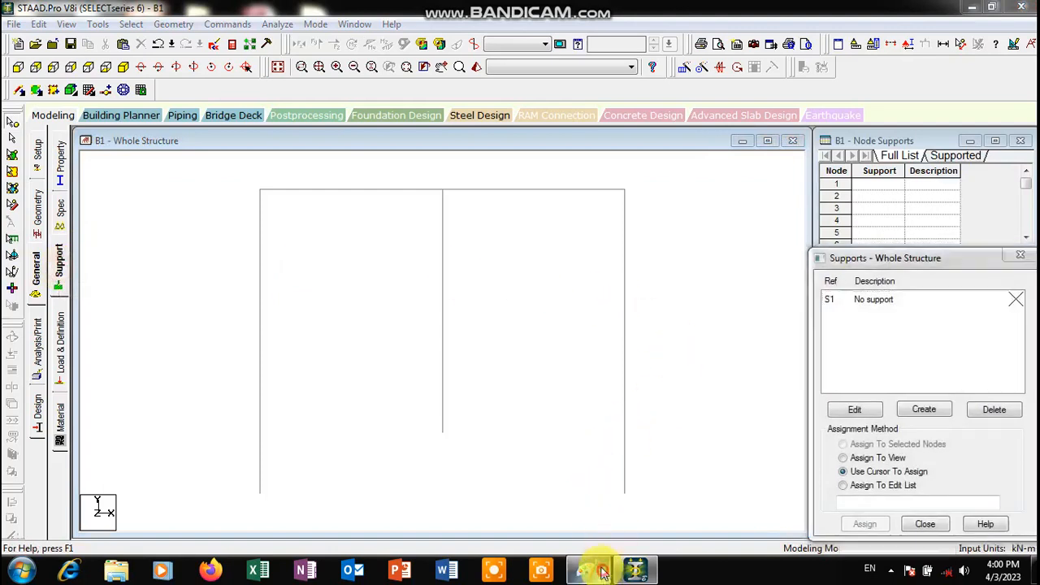
left_click(587, 570)
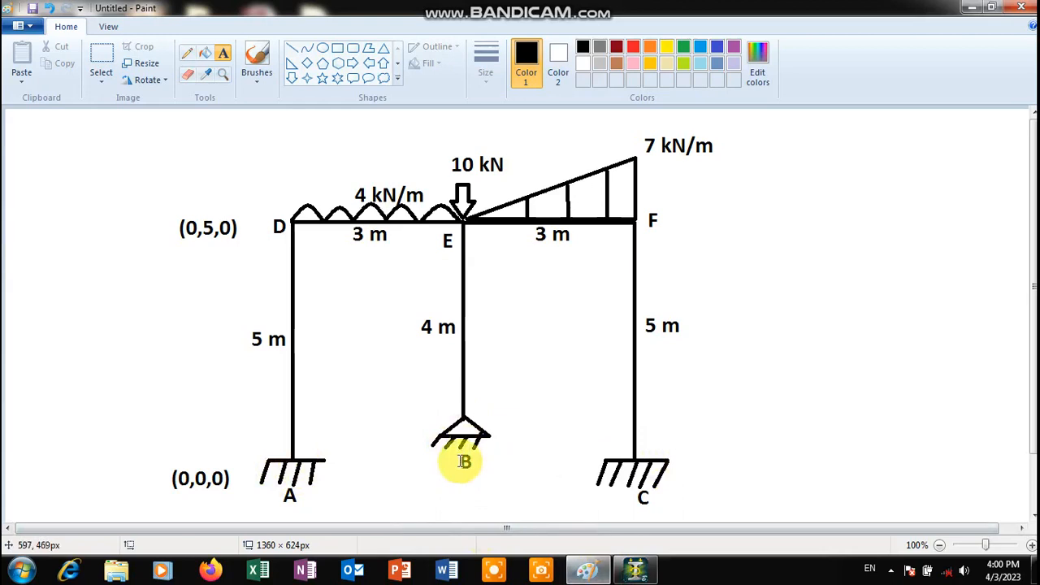
left_click(635, 569)
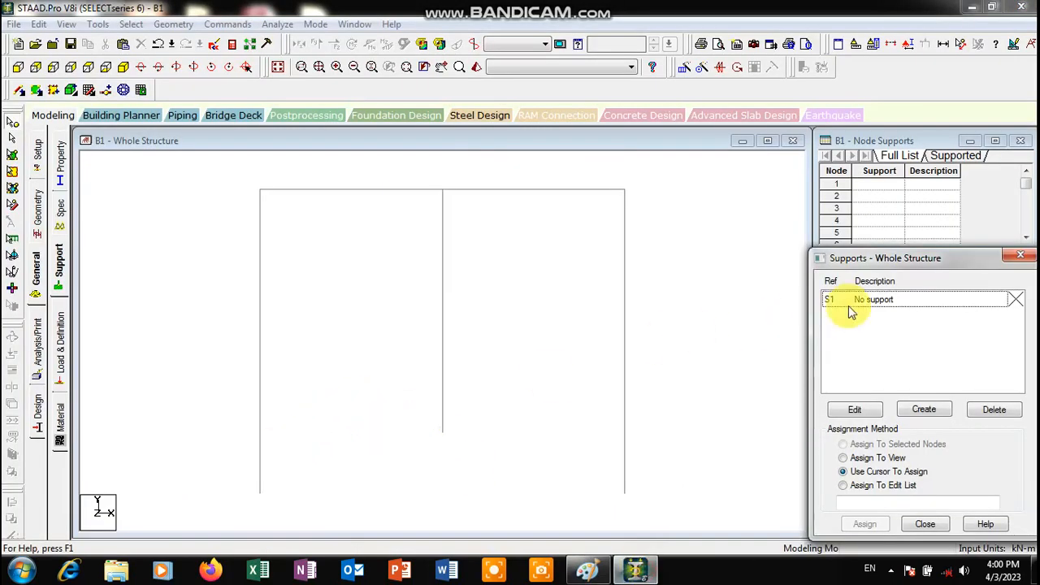
left_click(909, 409)
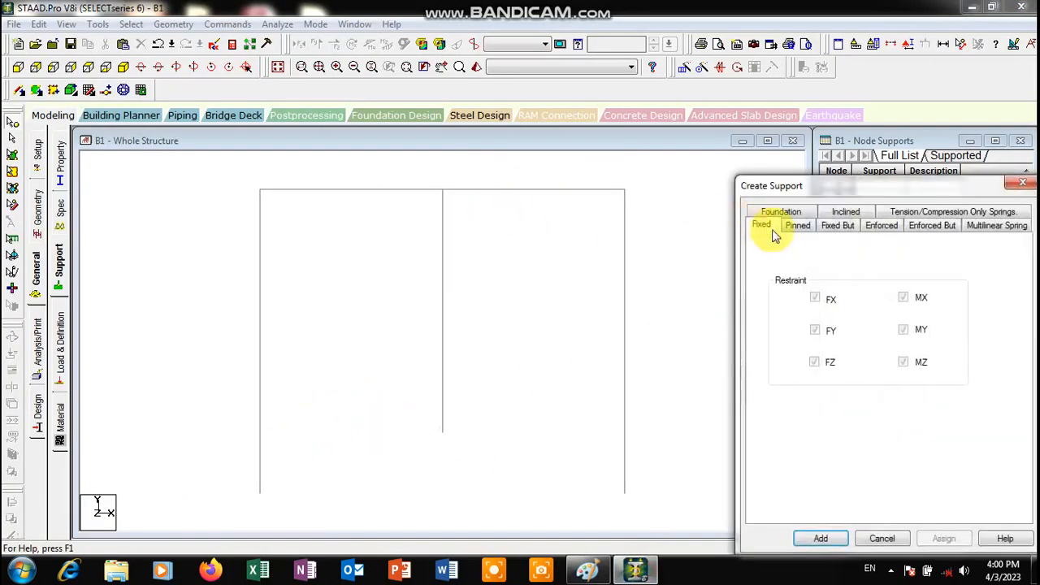
left_click(841, 541)
Create a pinned support definition.
left_click(935, 411)
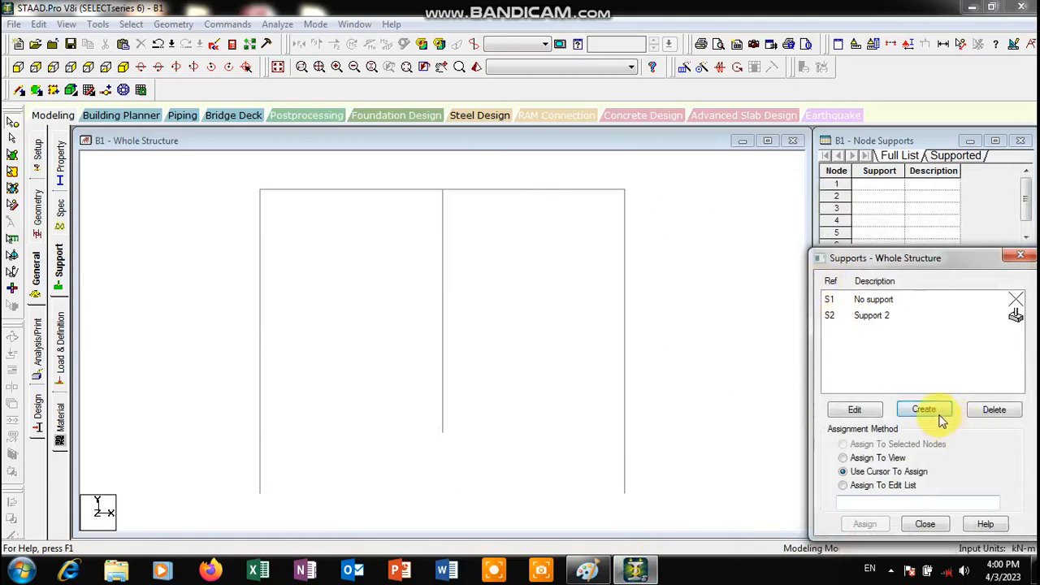
left_click(799, 228)
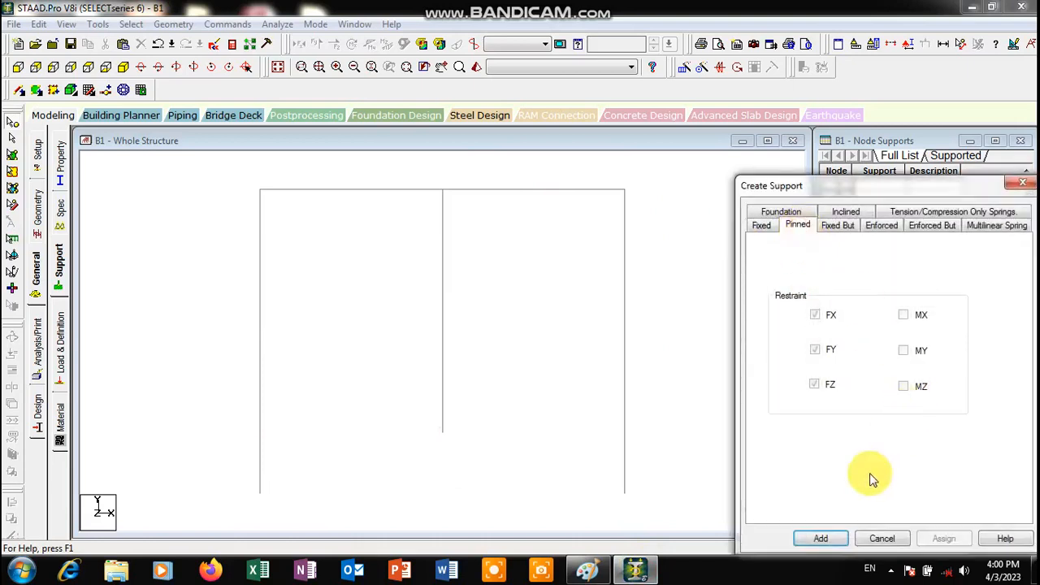
left_click(838, 539)
Assign the fixed support to the bases of the two outer columns and the pinned support to the middle column's base.
left_click(897, 315)
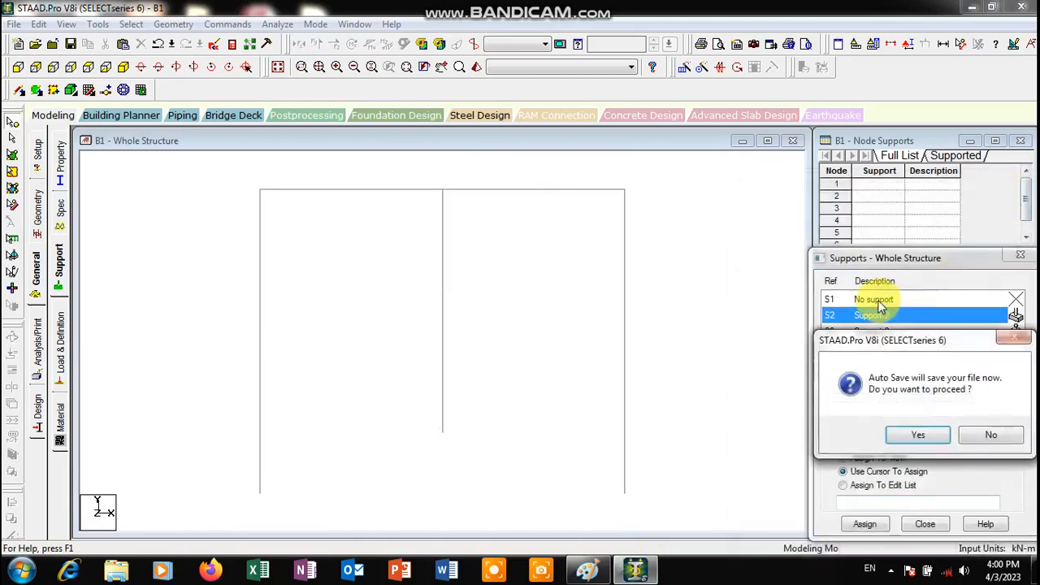
key("Return")
left_click(640, 236)
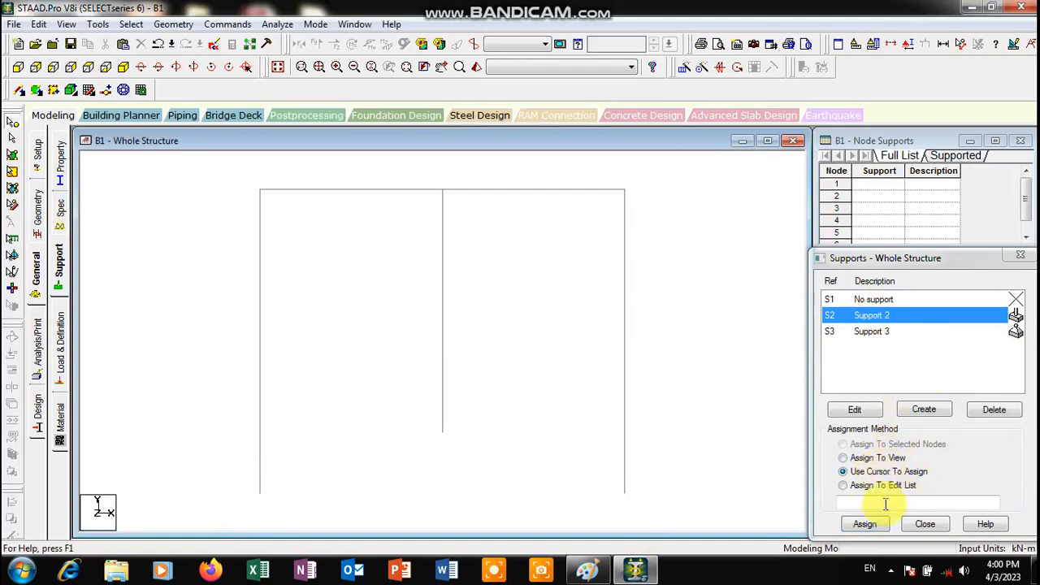
left_click(865, 523)
left_click(258, 498)
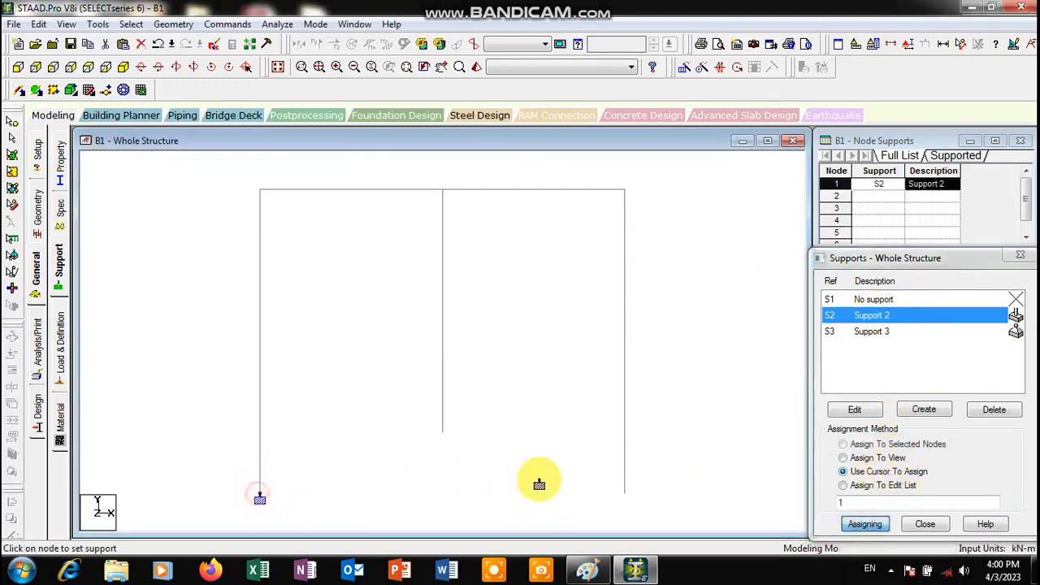
left_click(624, 492)
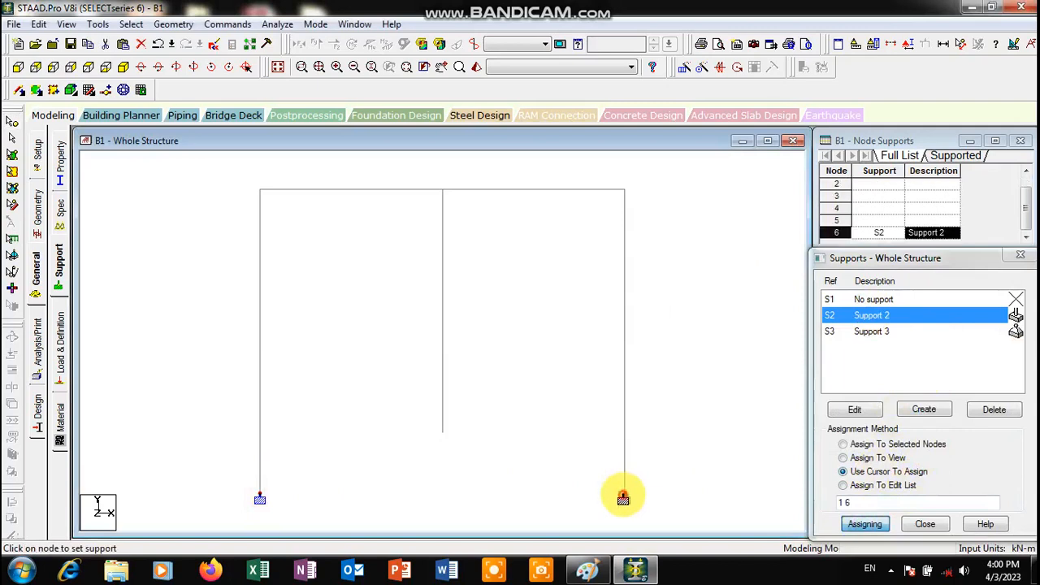
left_click(862, 334)
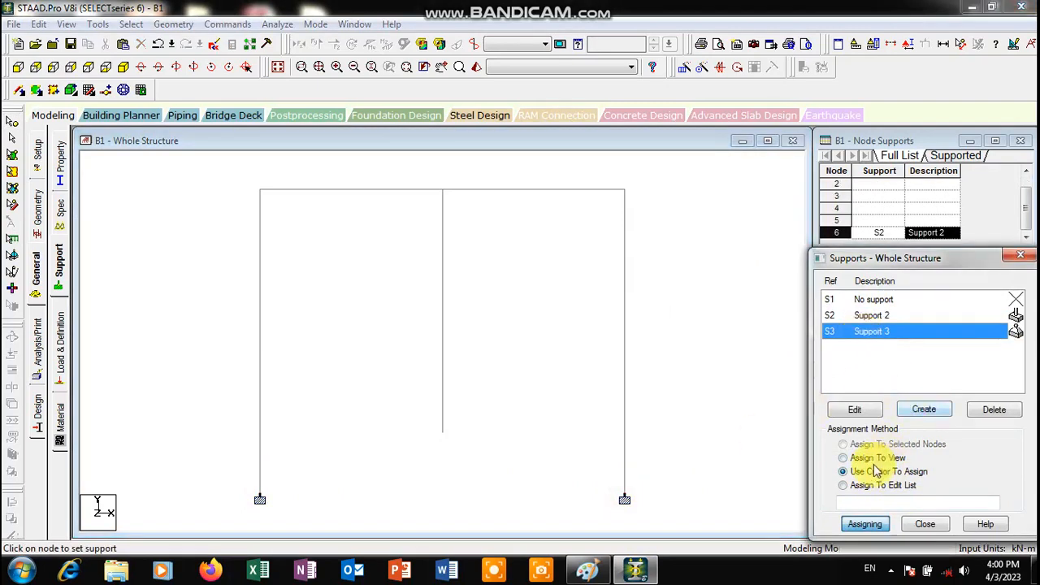
left_click(442, 431)
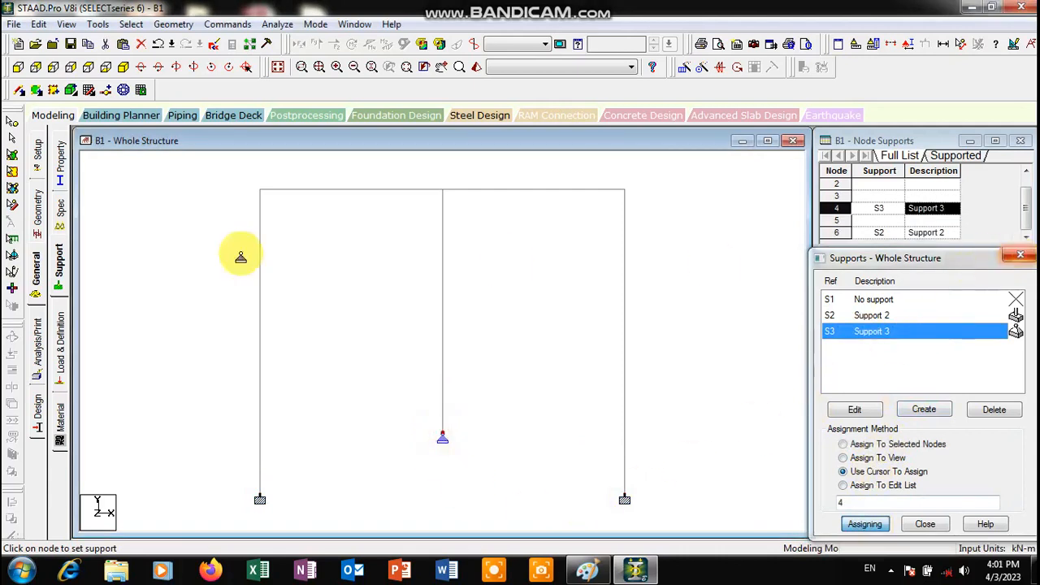
Add primary load case 1 with the title DL and the loading type Dead.
left_click(60, 340)
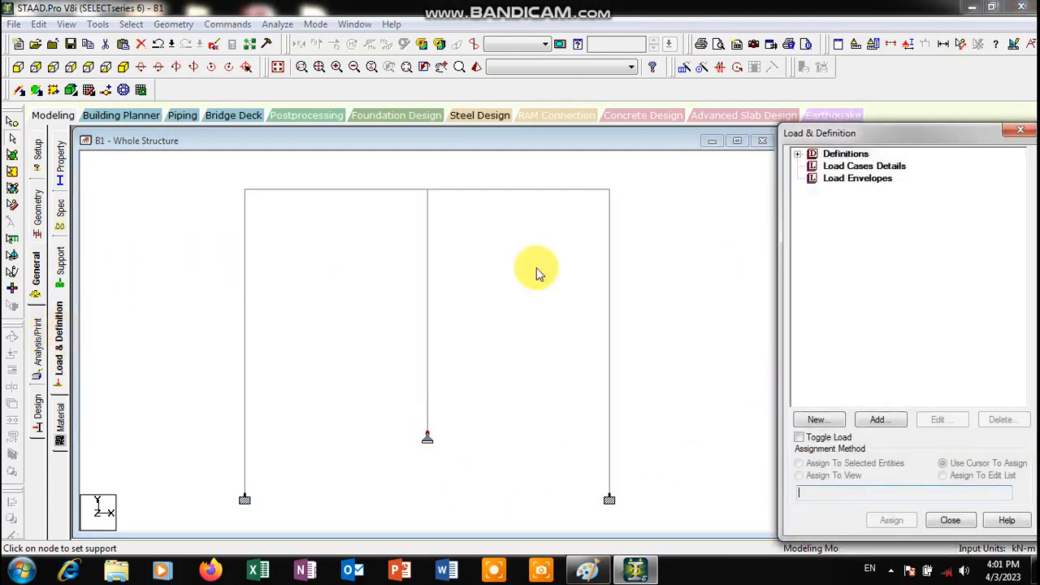
left_click(851, 167)
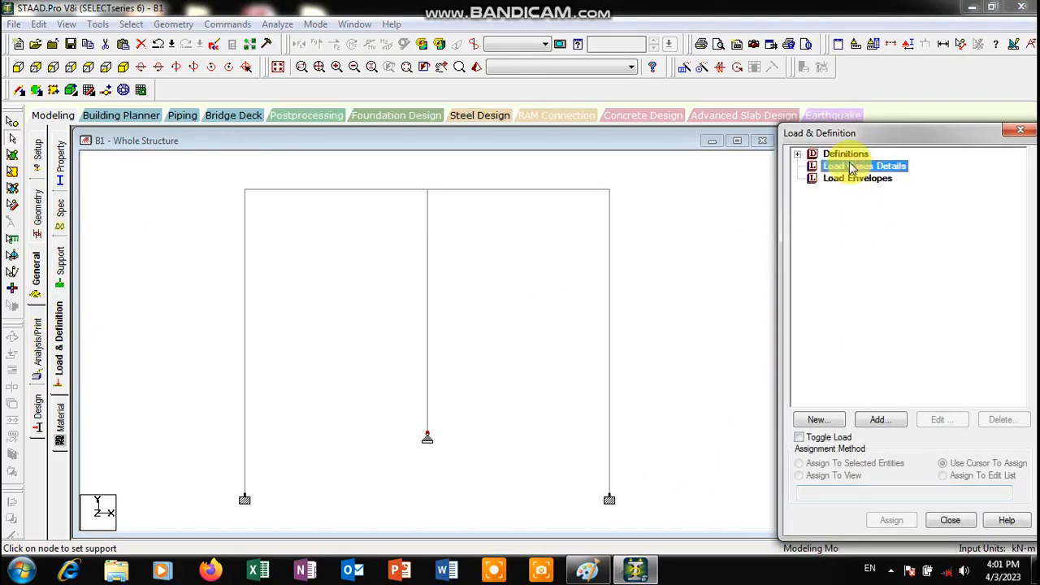
left_click(878, 423)
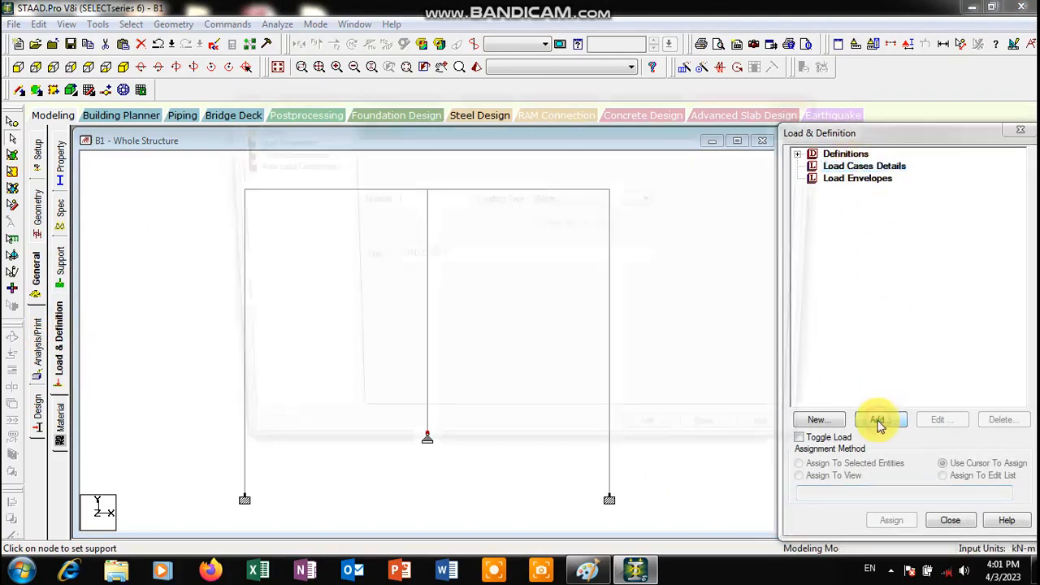
left_click_drag(462, 259, 199, 242)
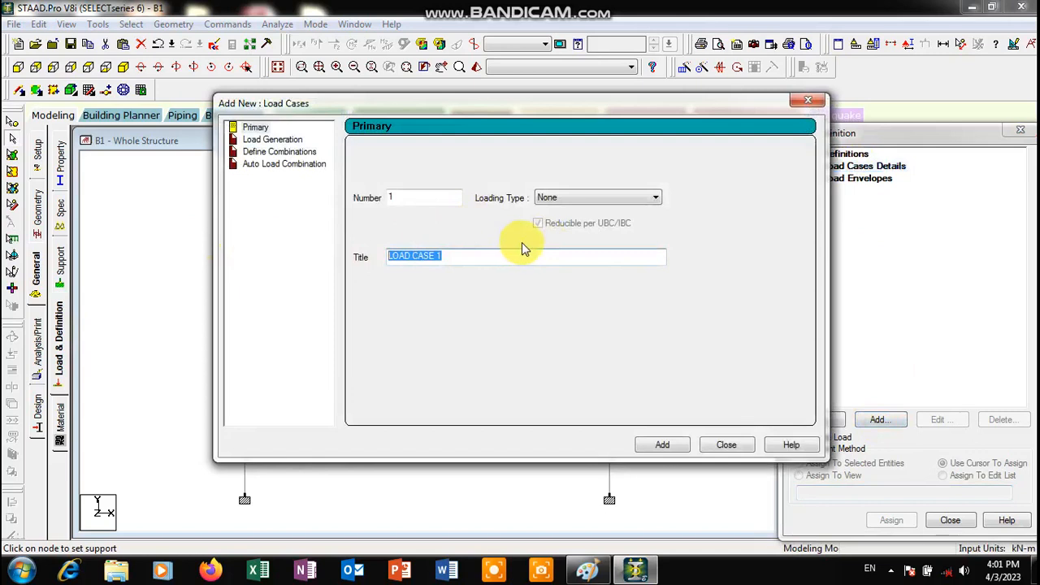
type("DL")
key("Tab")
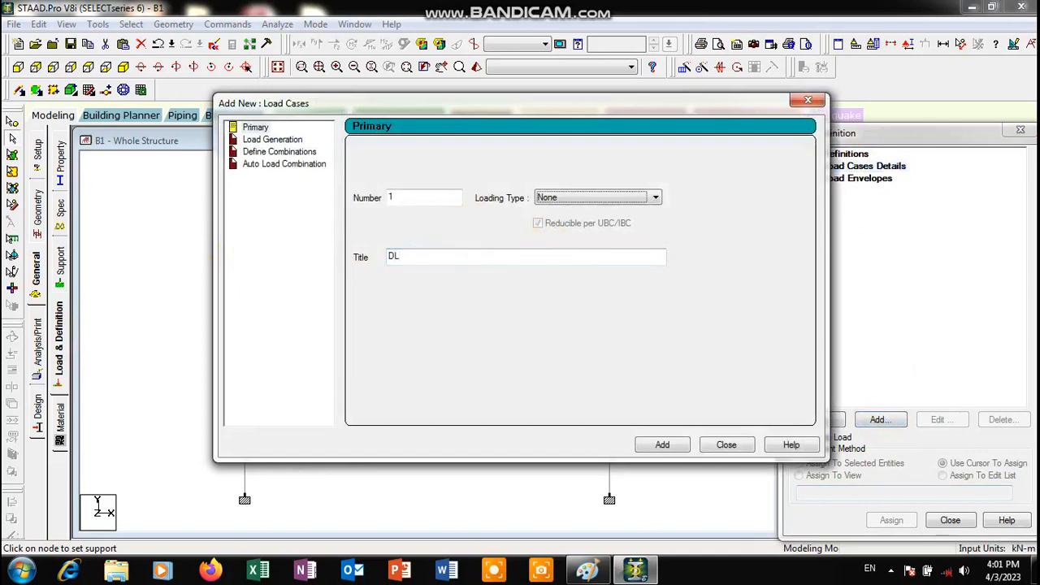
key("Return")
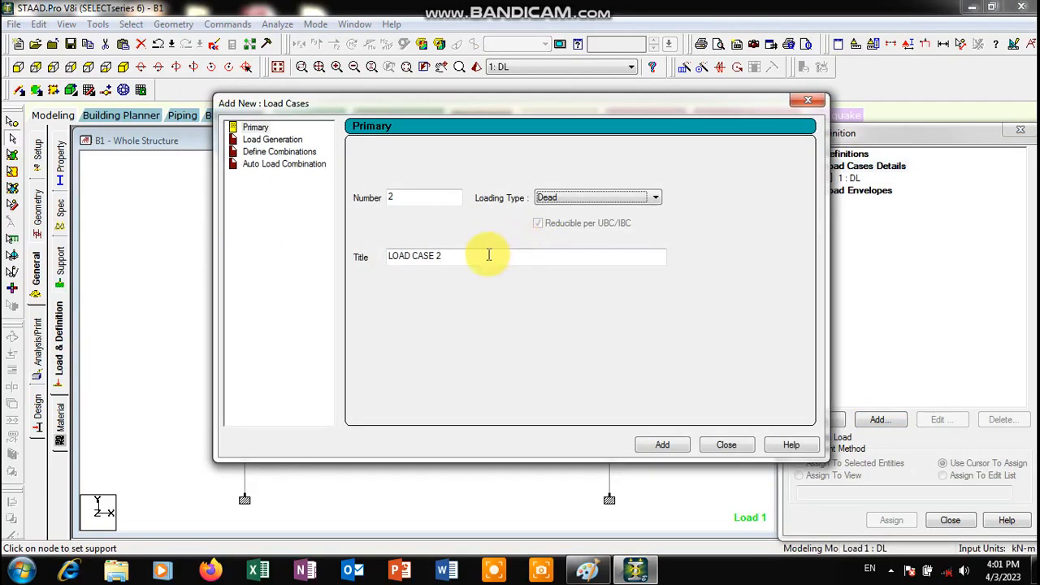
Add primary load case 2 with the title LL and the loading type Live.
left_click(486, 256)
type("LL")
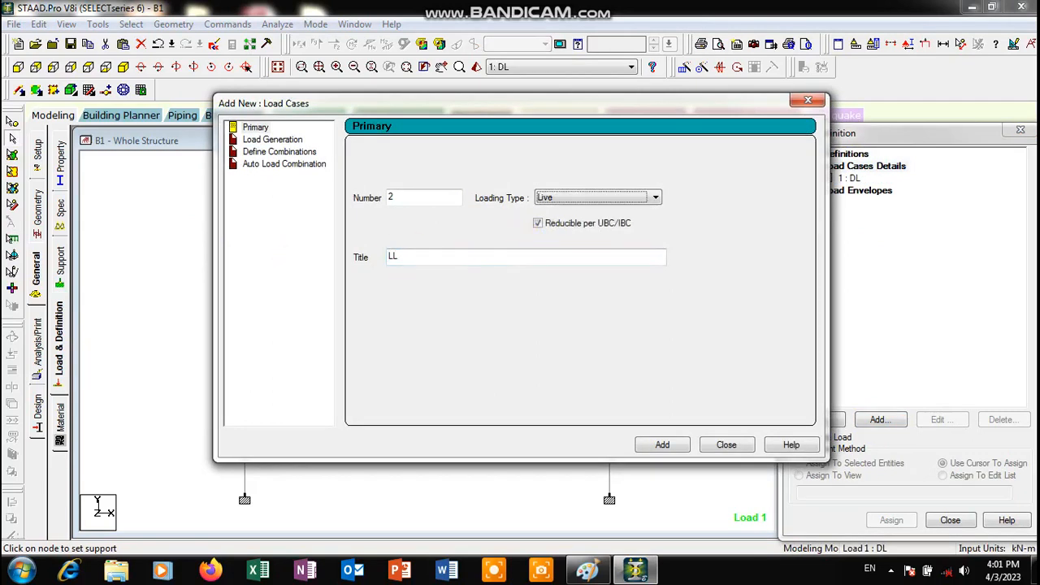
key("Return")
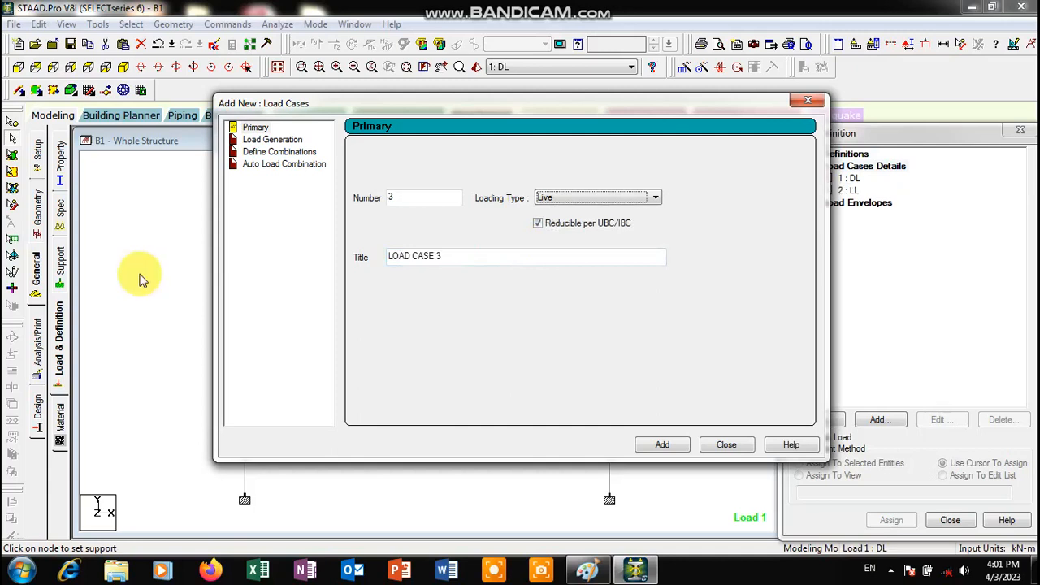
left_click(810, 103)
Add a selfweight load with factor -1 in the Y direction to the DL case and check the loads in the Paint sketch.
left_click(847, 180)
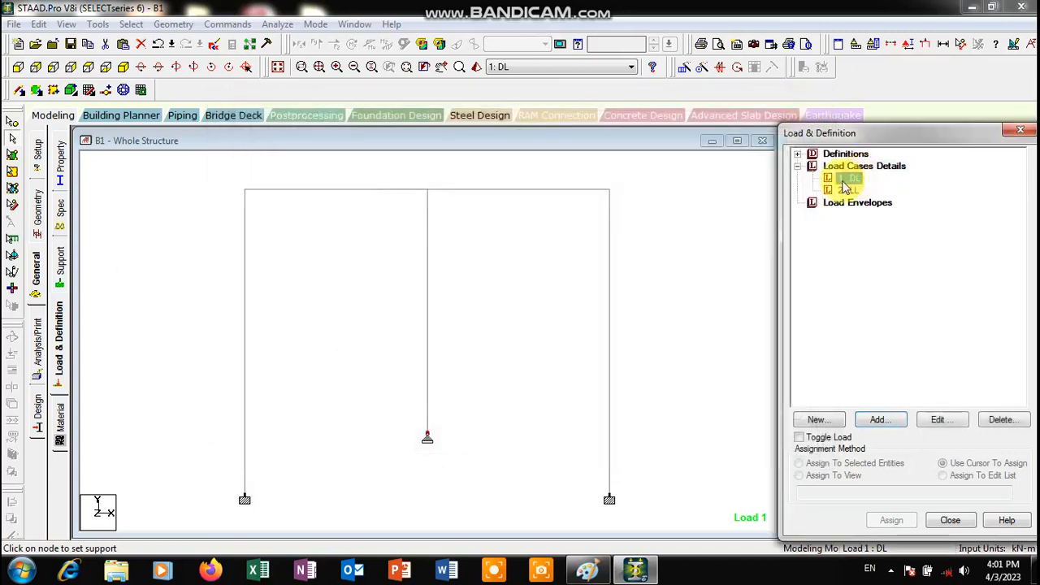
left_click(898, 419)
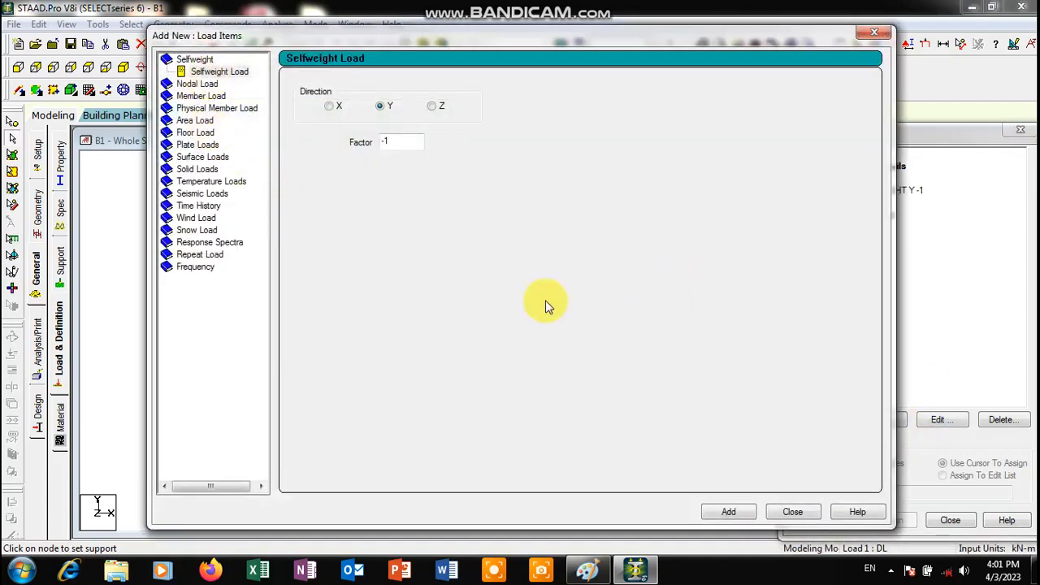
left_click(589, 574)
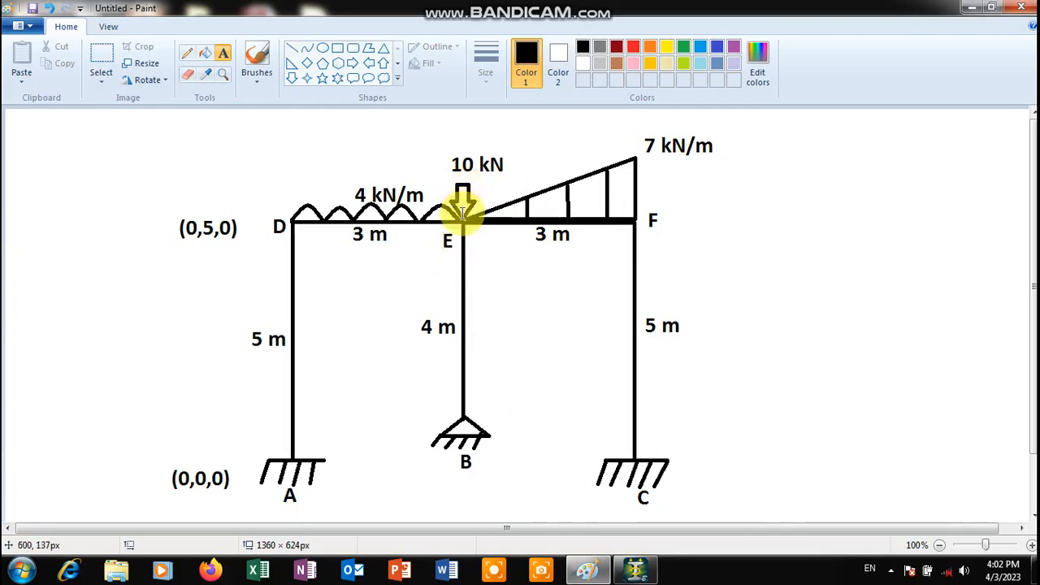
left_click(634, 567)
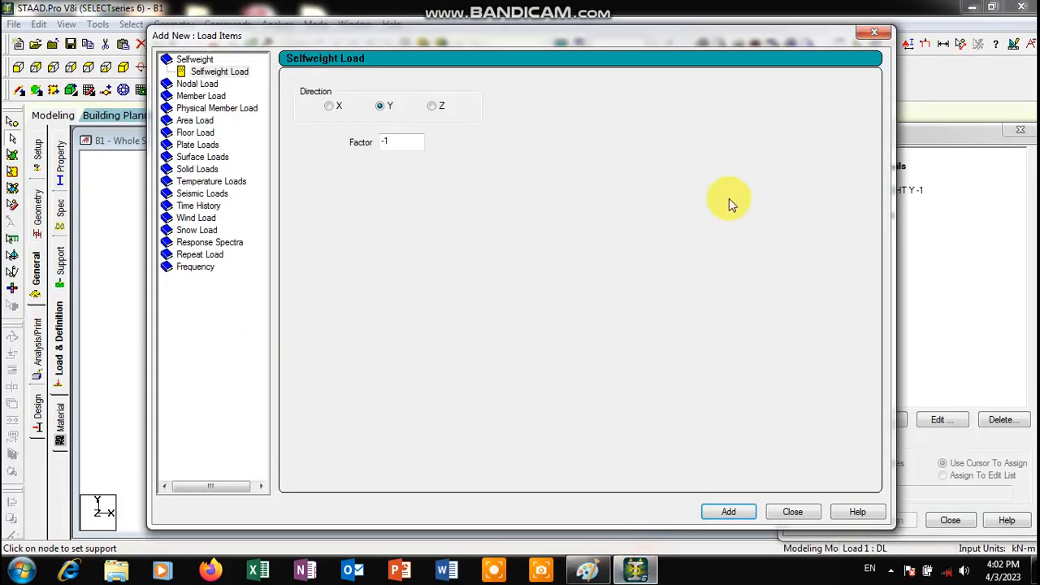
Add a concentrated member load of -10 kN in GY at d1 3 m to the DL case, following the Paint sketch.
left_click(197, 97)
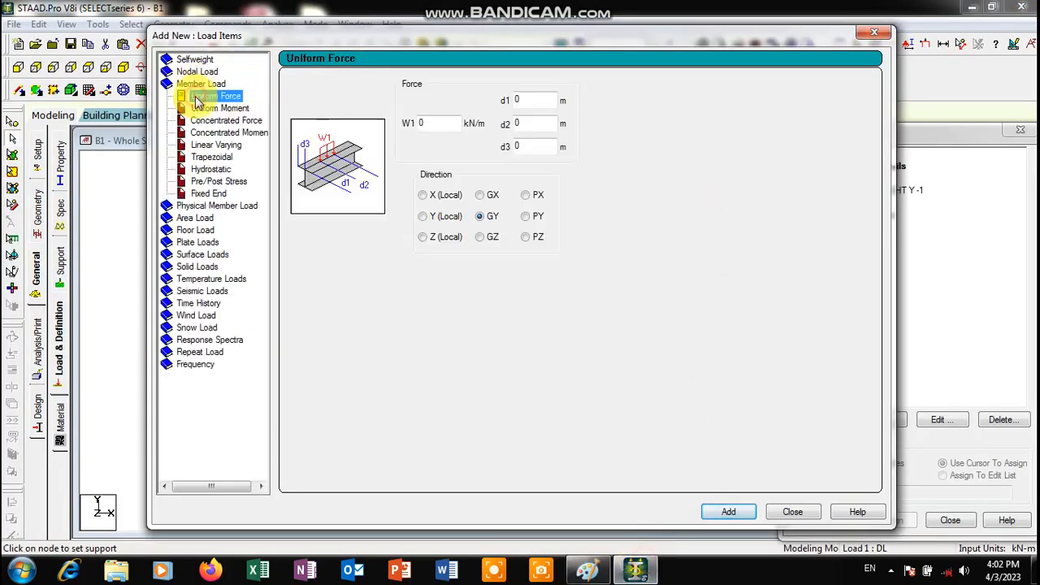
left_click(588, 567)
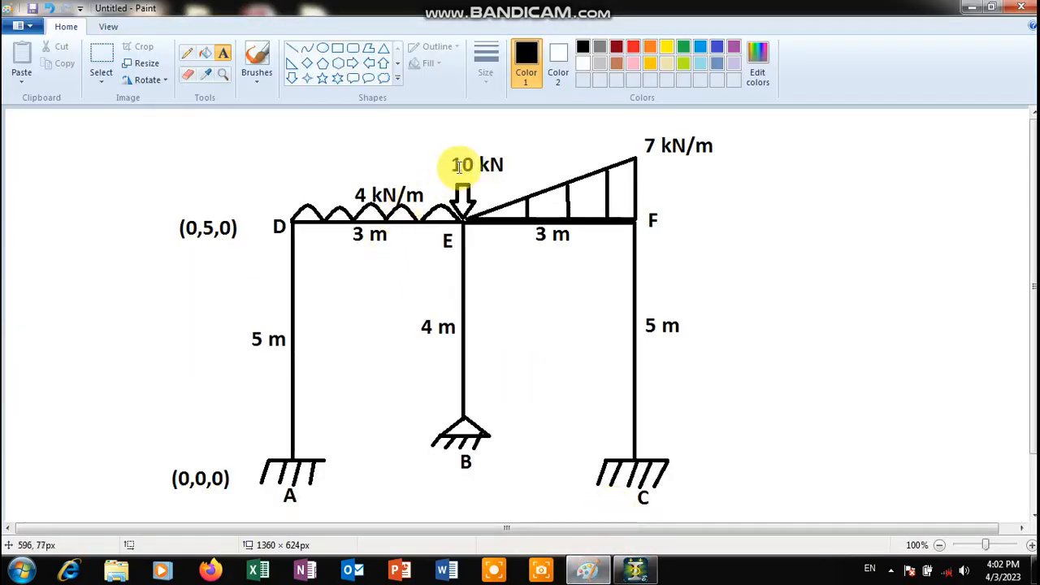
left_click(638, 569)
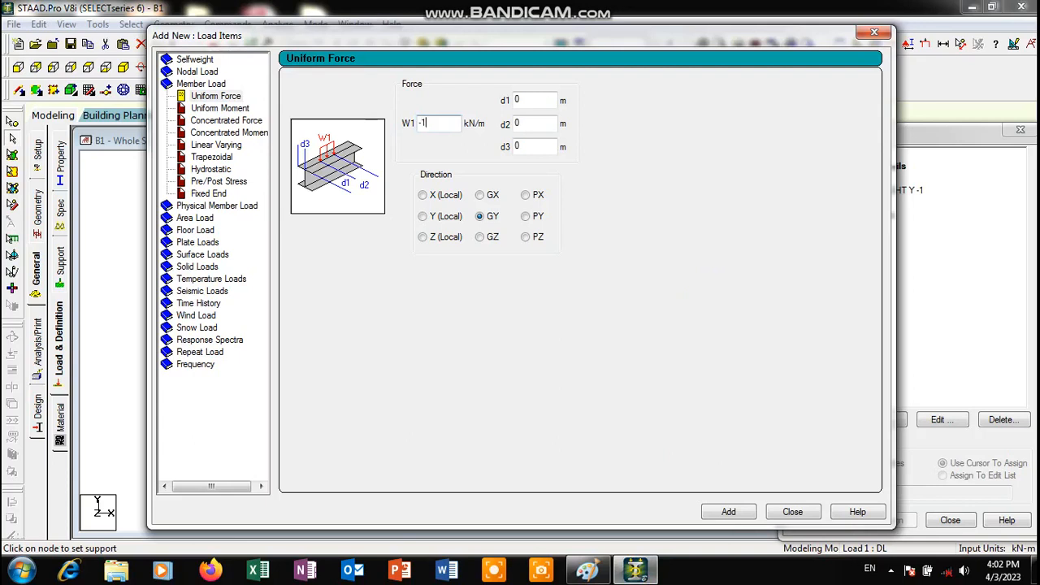
left_click(208, 121)
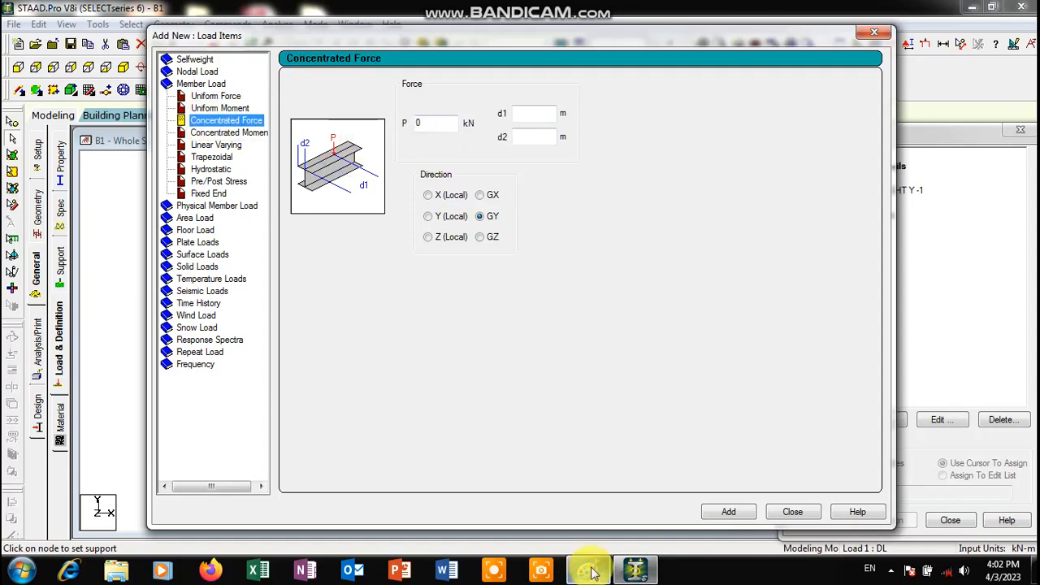
double_click(425, 122)
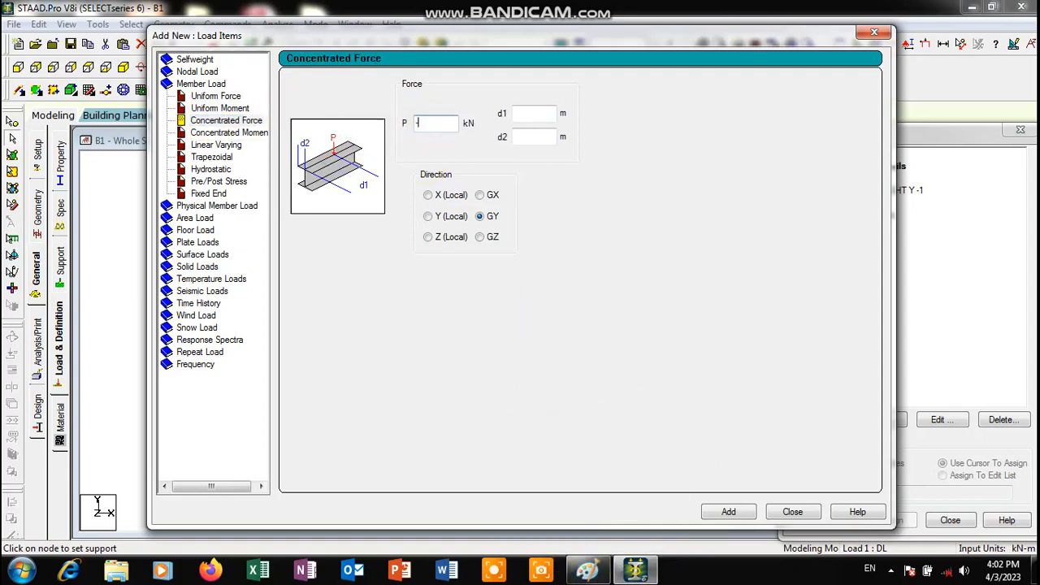
left_click(587, 571)
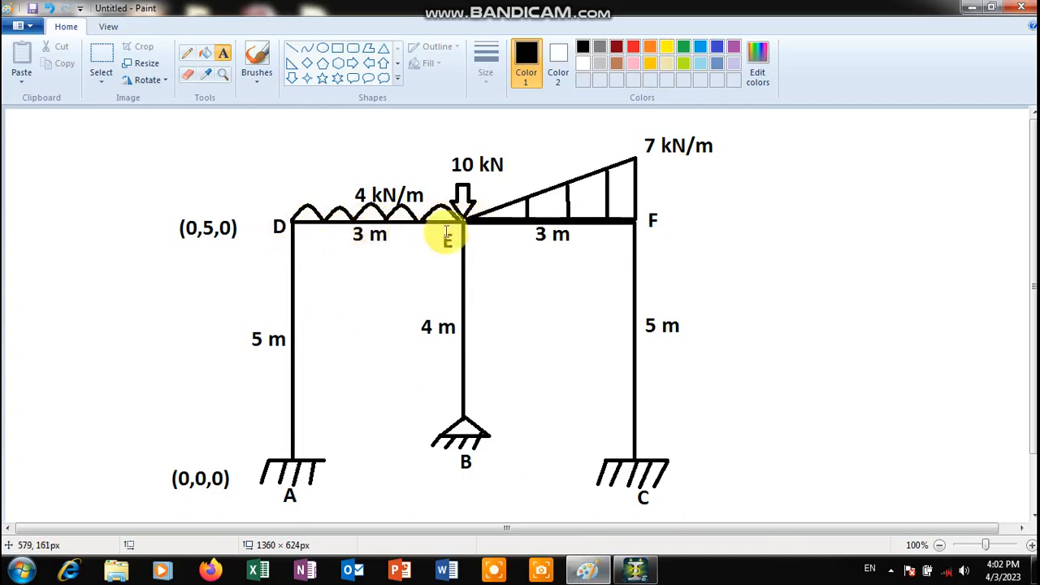
left_click(634, 569)
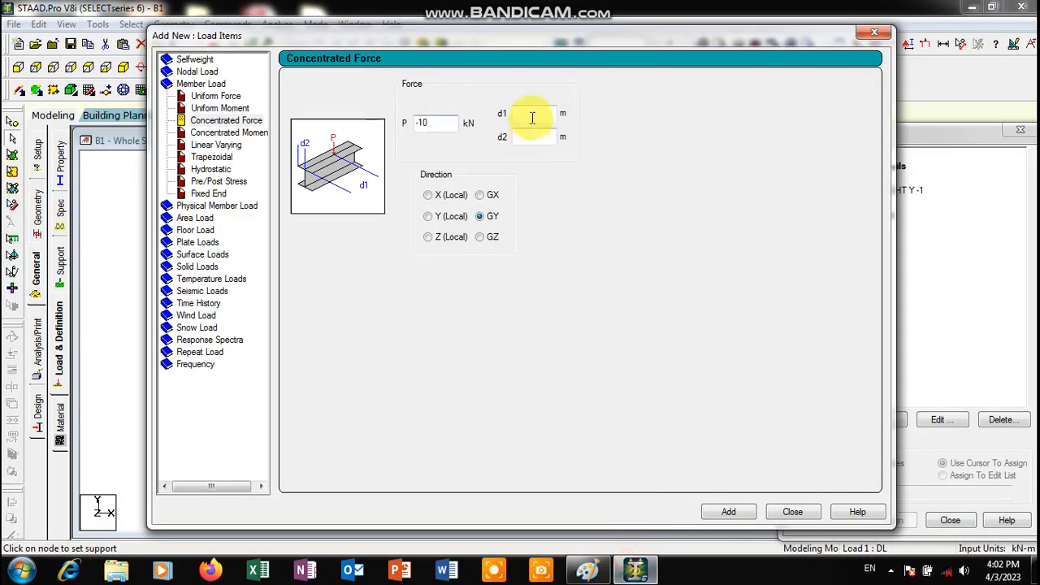
type("3")
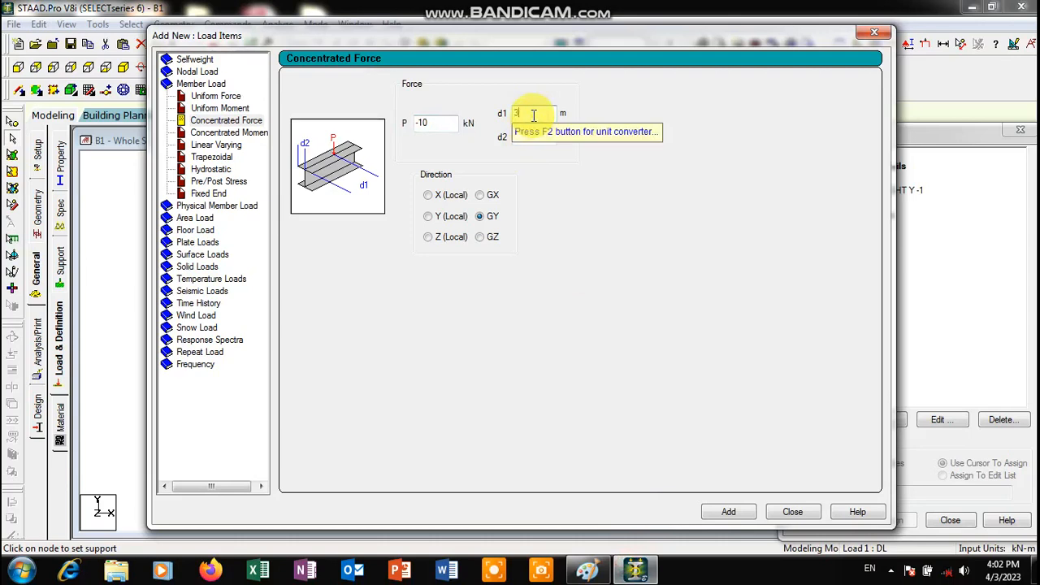
left_click(745, 513)
left_click(865, 34)
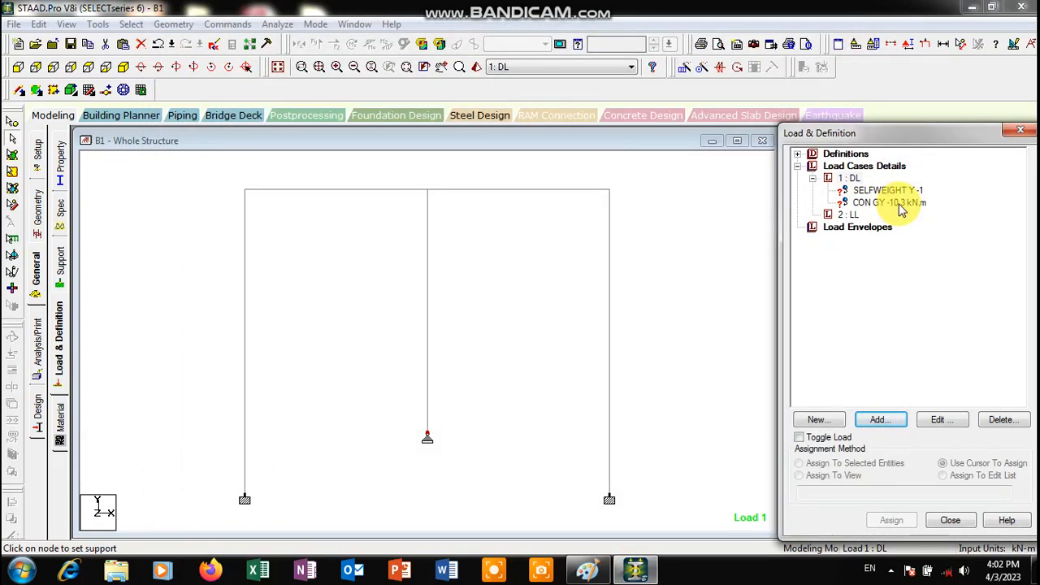
Add a uniform member force of -4 kN/m in GY to the LL case, following the Paint sketch.
left_click(585, 570)
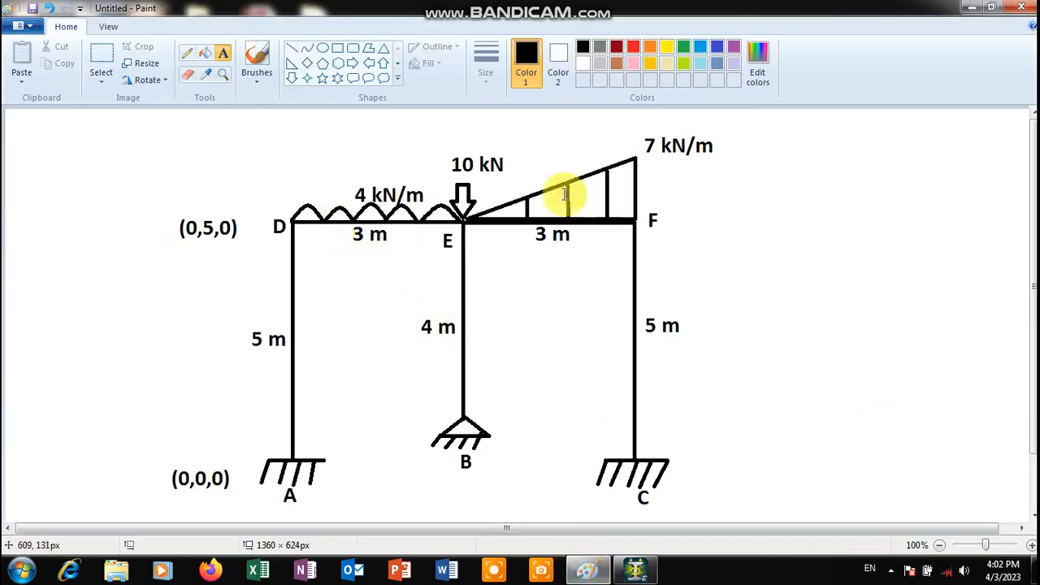
left_click(635, 570)
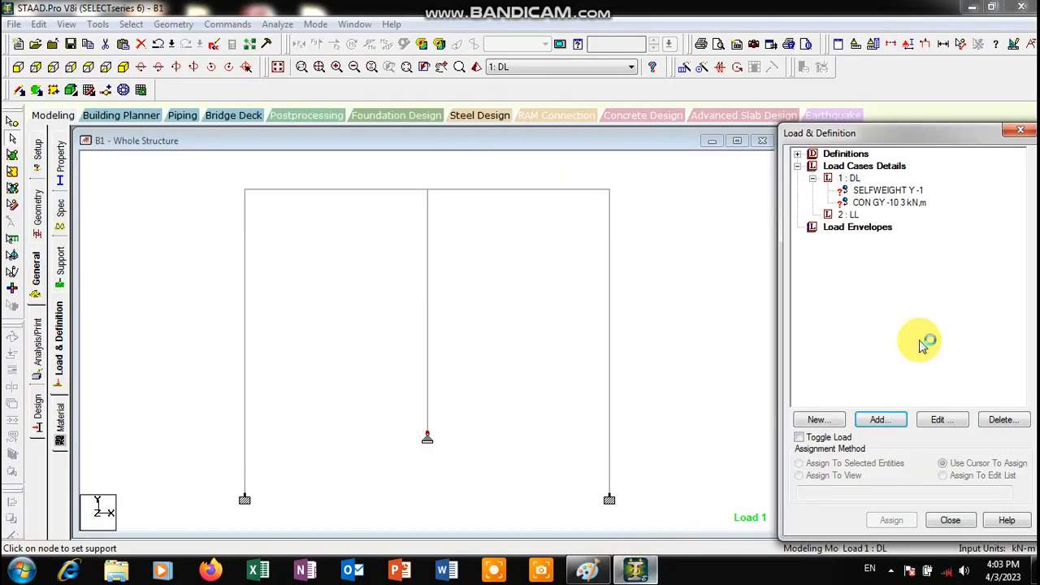
left_click(853, 227)
left_click(851, 215)
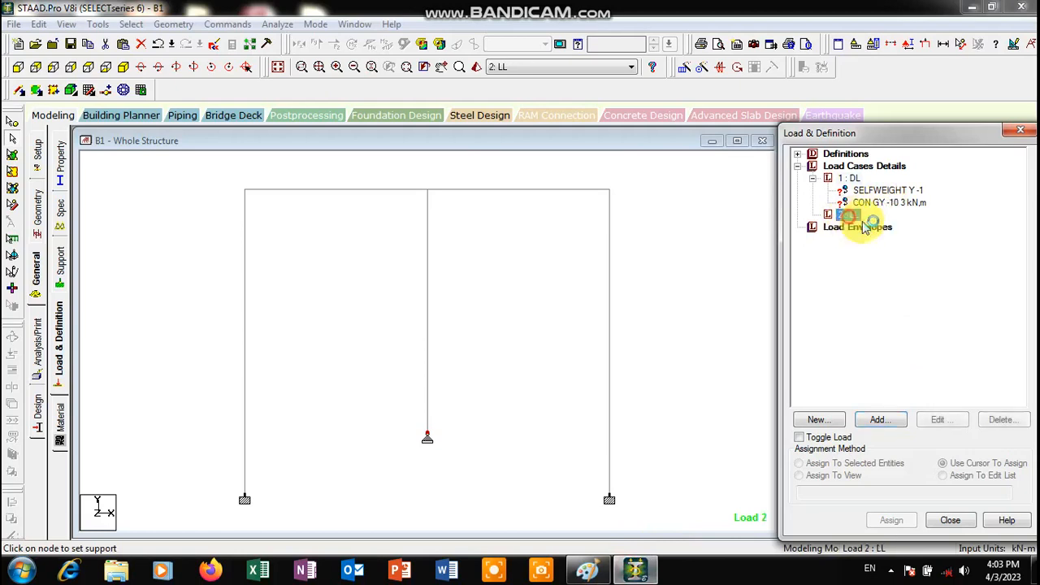
left_click(880, 419)
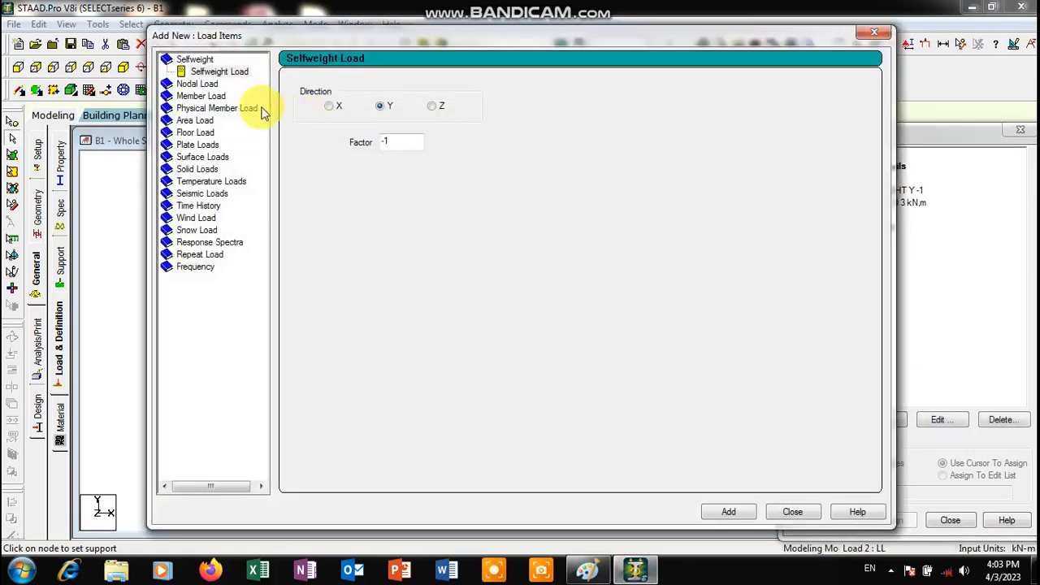
left_click(210, 98)
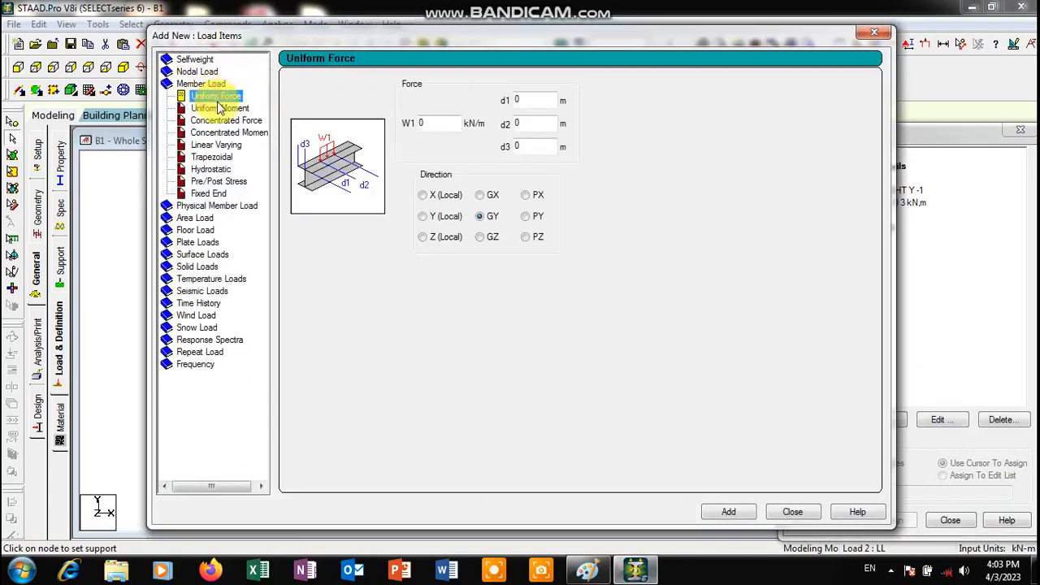
left_click_drag(431, 125, 387, 128)
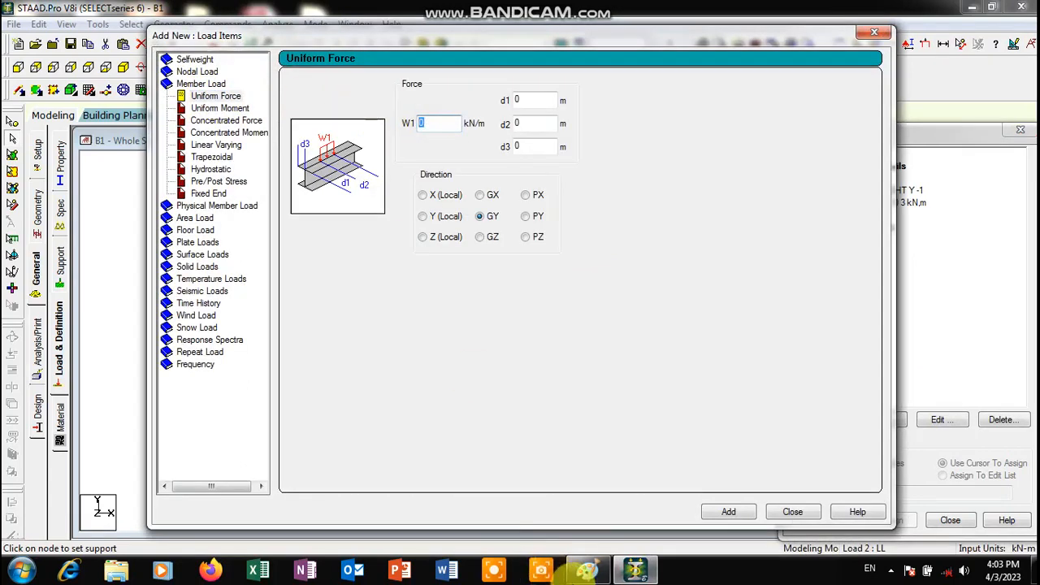
left_click(587, 570)
left_click(635, 570)
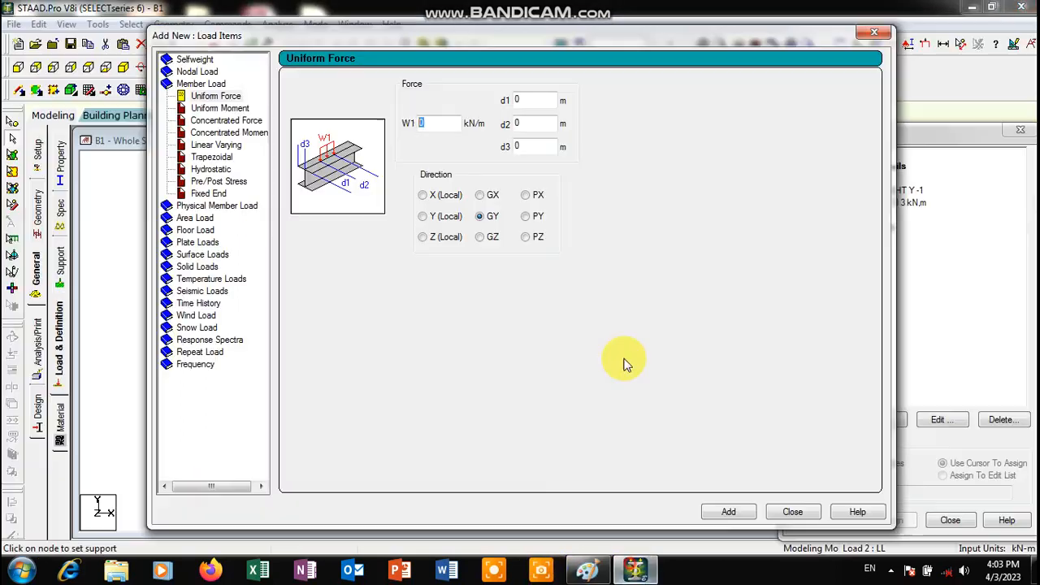
type("-4")
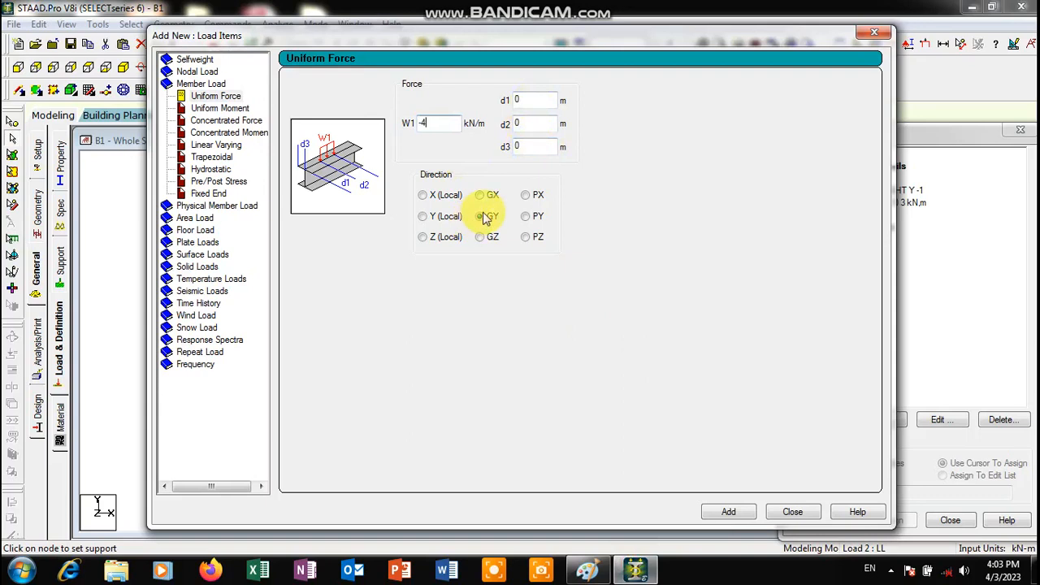
left_click(729, 514)
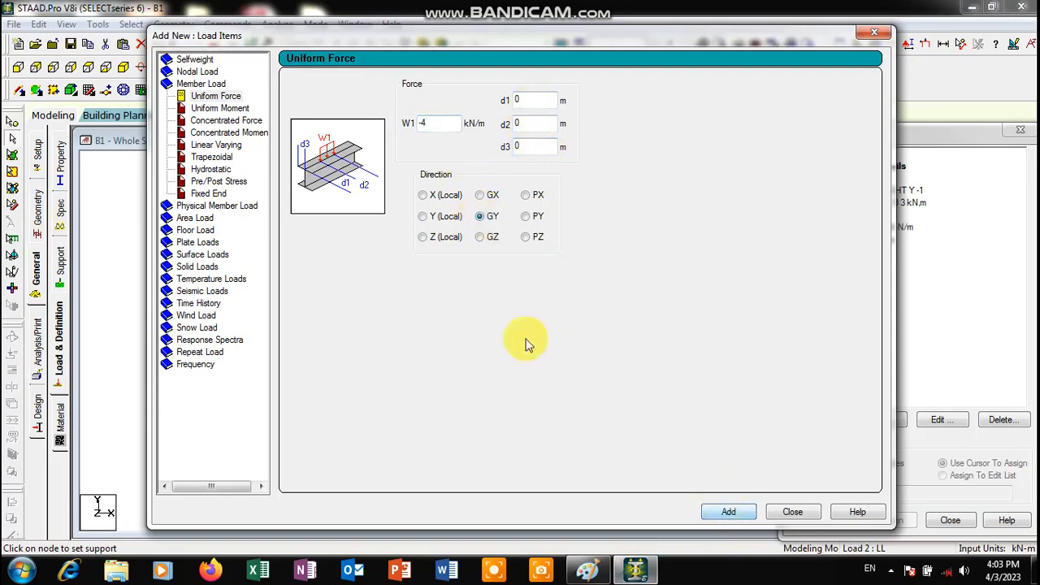
Add a linear varying member load with W1 0 and W2 -7 kN/m in local Y to the LL case, following the Paint sketch.
left_click(603, 569)
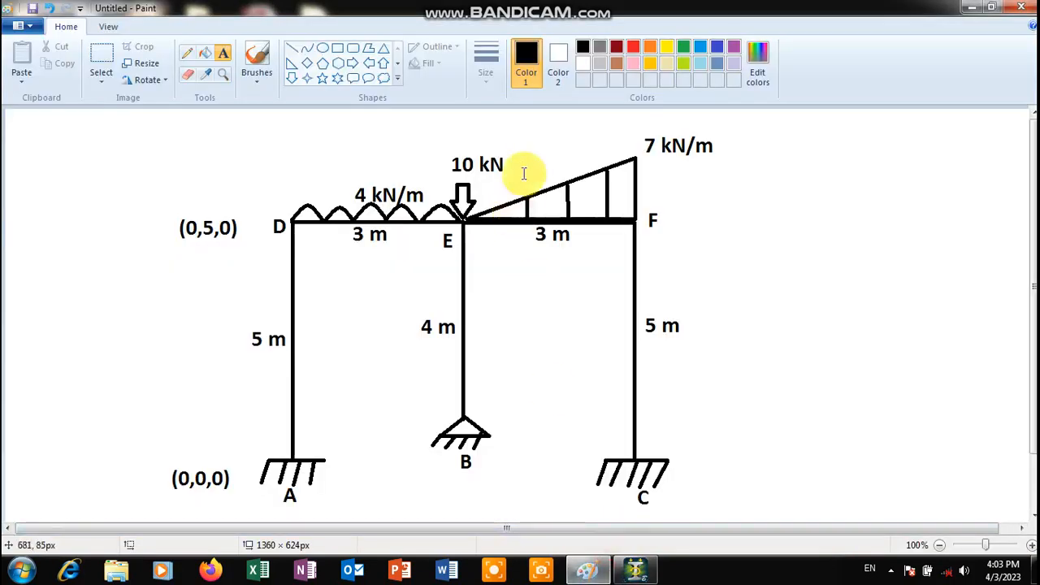
left_click(638, 570)
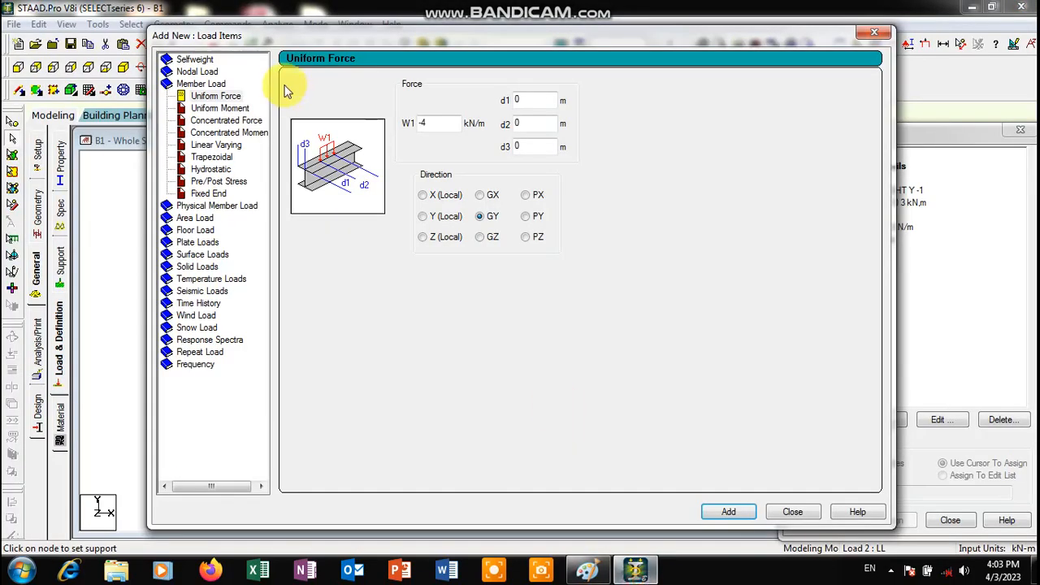
left_click(214, 147)
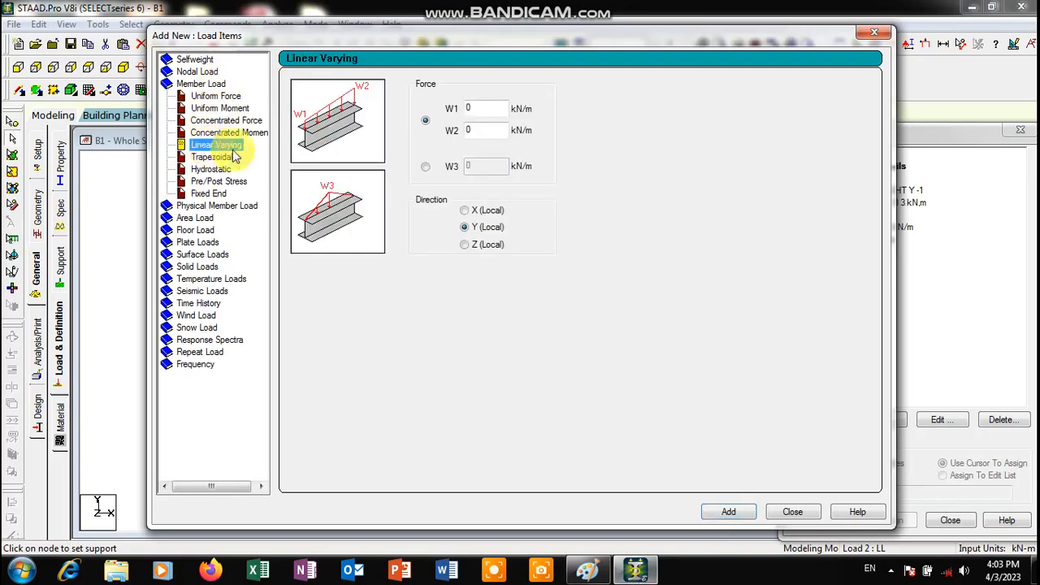
left_click(478, 107)
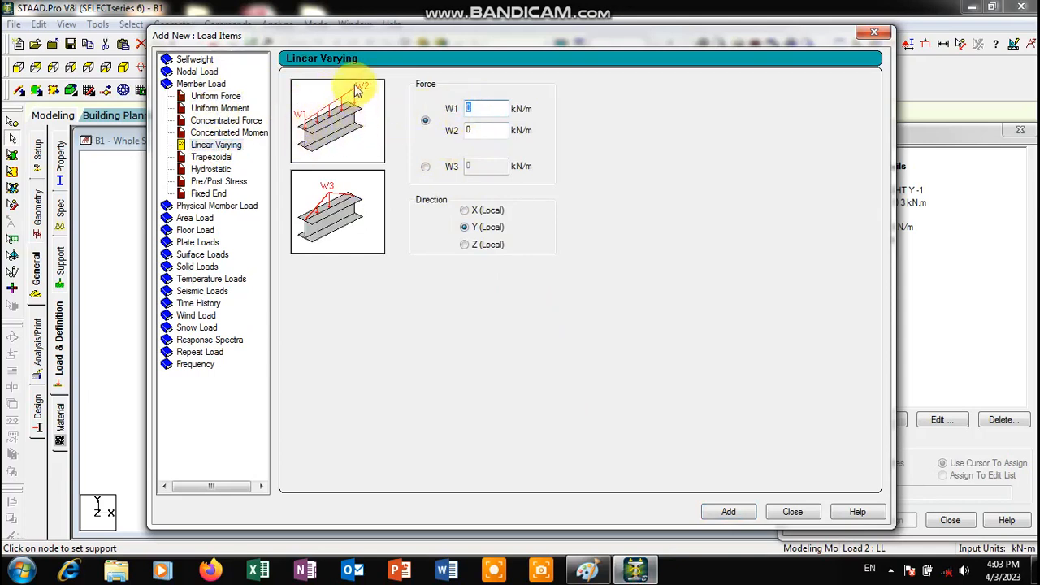
left_click(603, 569)
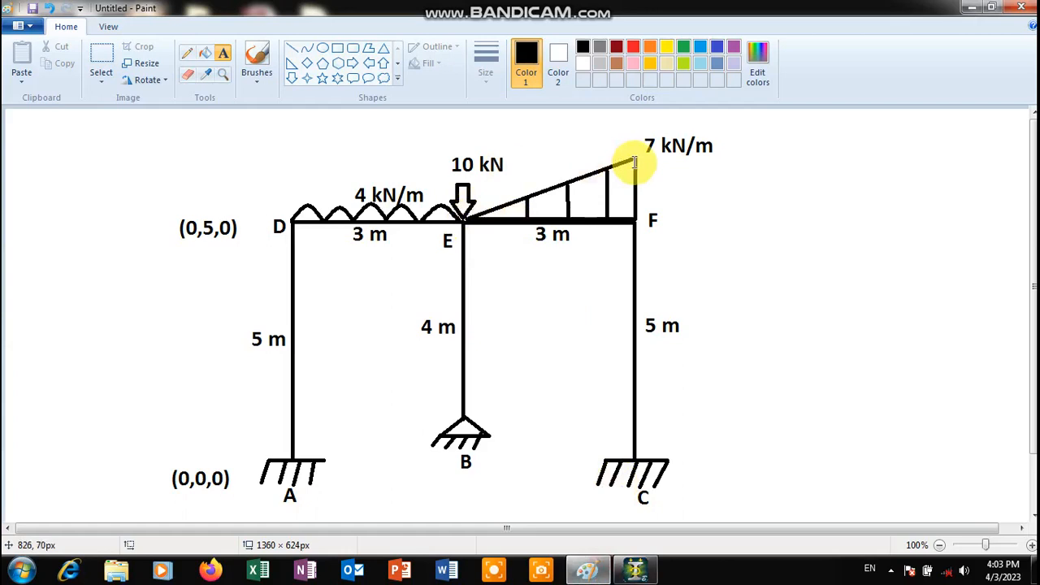
left_click(636, 569)
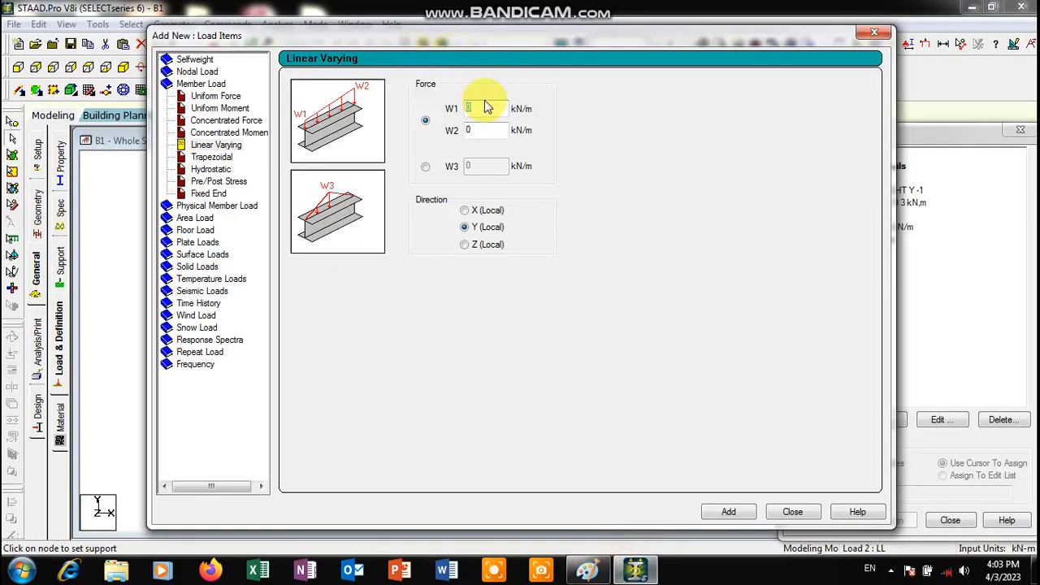
left_click_drag(484, 133, 460, 135)
left_click(469, 212)
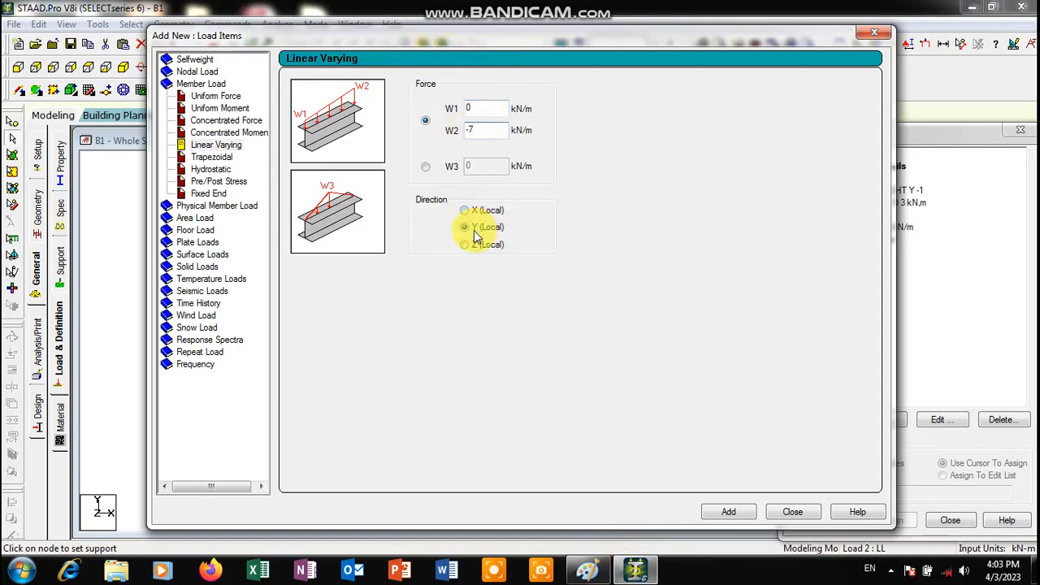
left_click(736, 511)
left_click(873, 34)
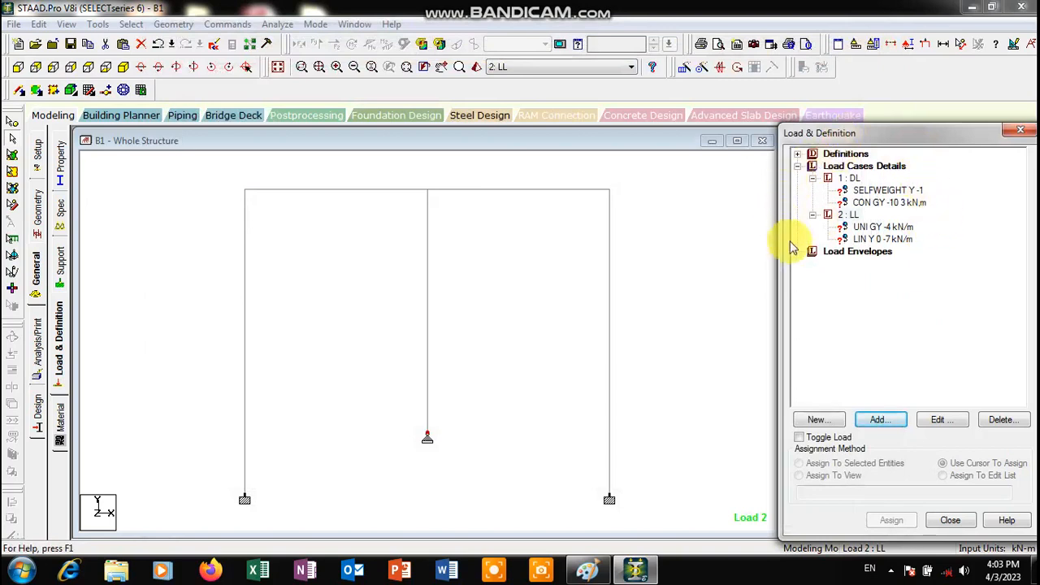
Assign the selfweight load of the DL case to all members in the view.
left_click(890, 192)
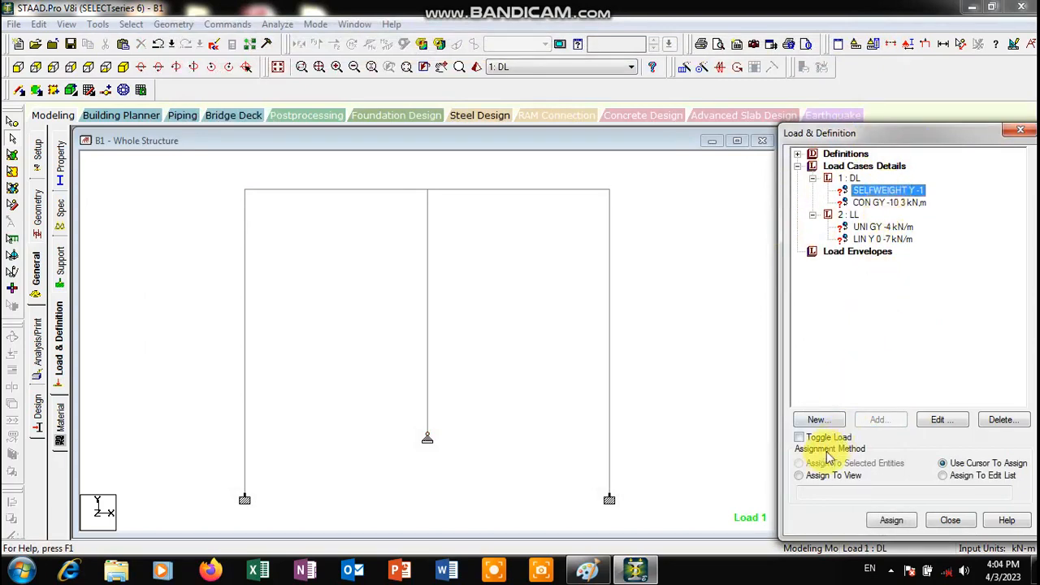
left_click(823, 476)
left_click(891, 520)
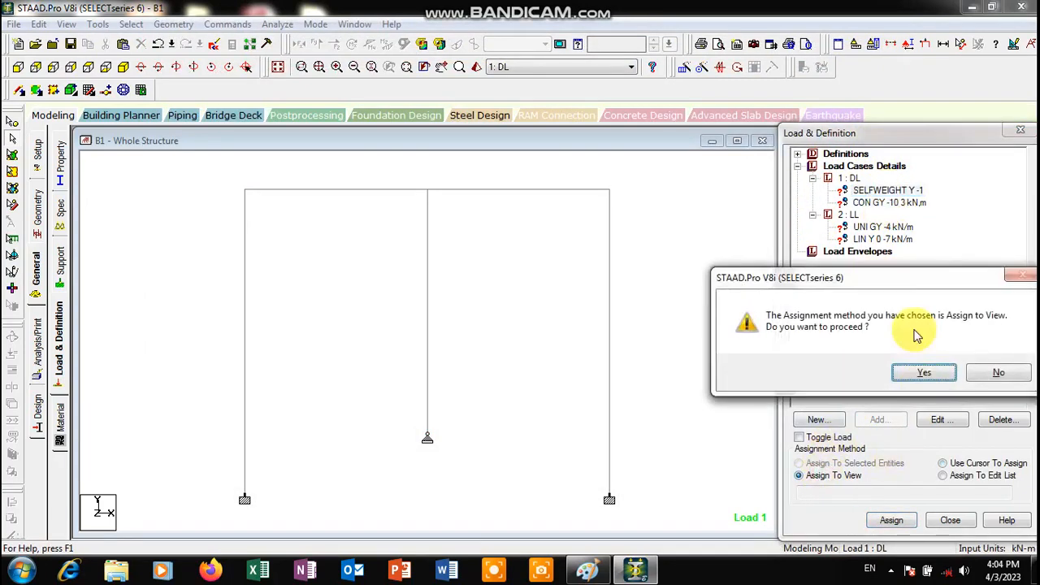
left_click(924, 372)
Assign the -10 kN concentrated load of the DL case to beam D-E using the cursor.
left_click(884, 203)
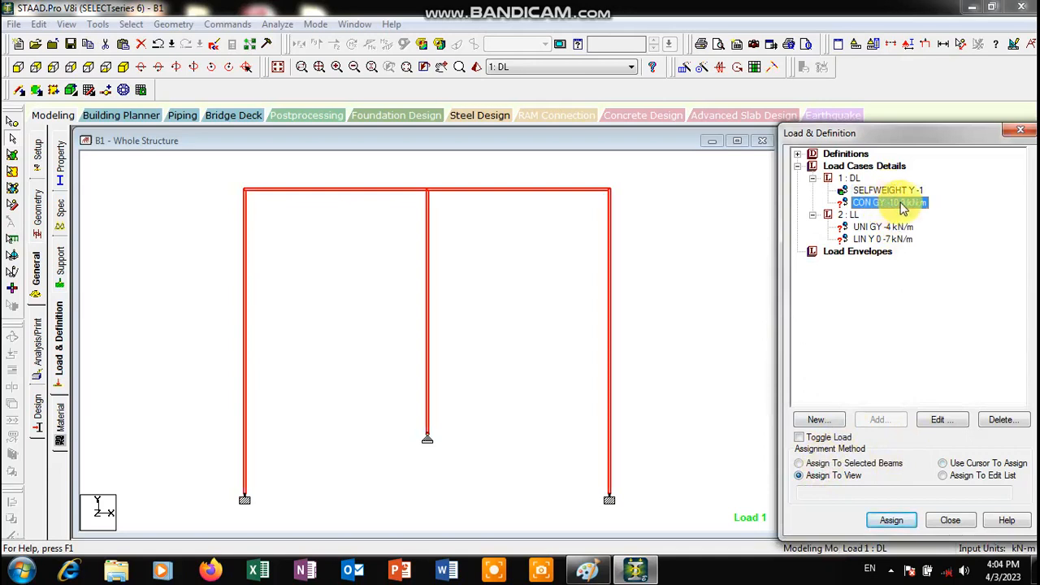
left_click(945, 464)
left_click(891, 521)
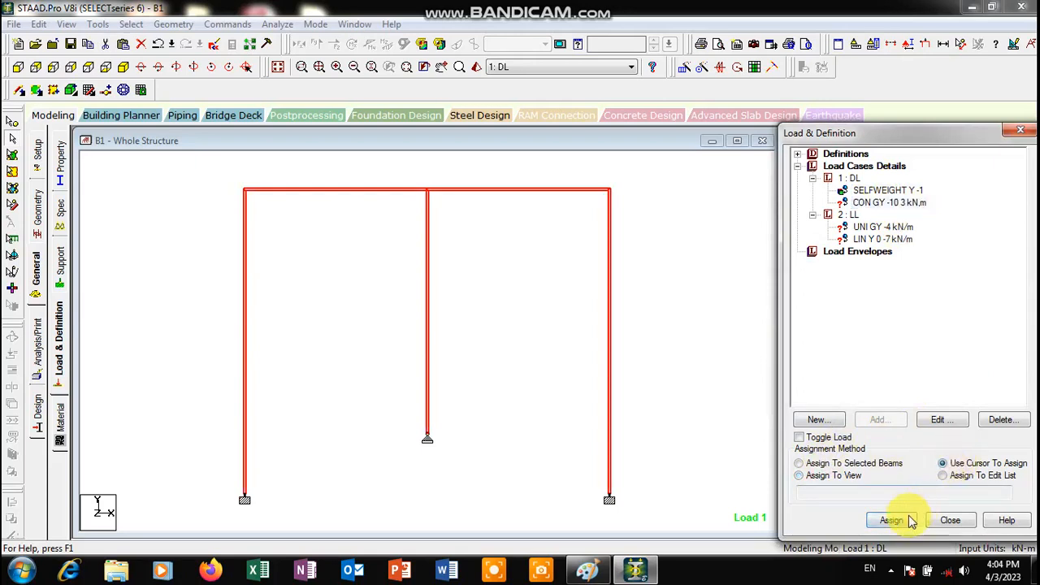
left_click(409, 193)
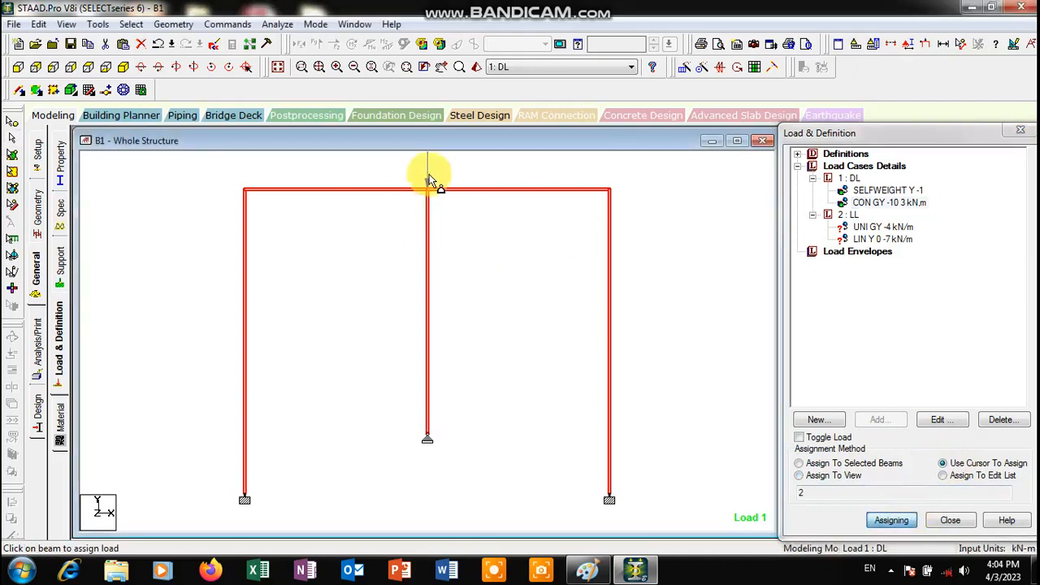
left_click(429, 179)
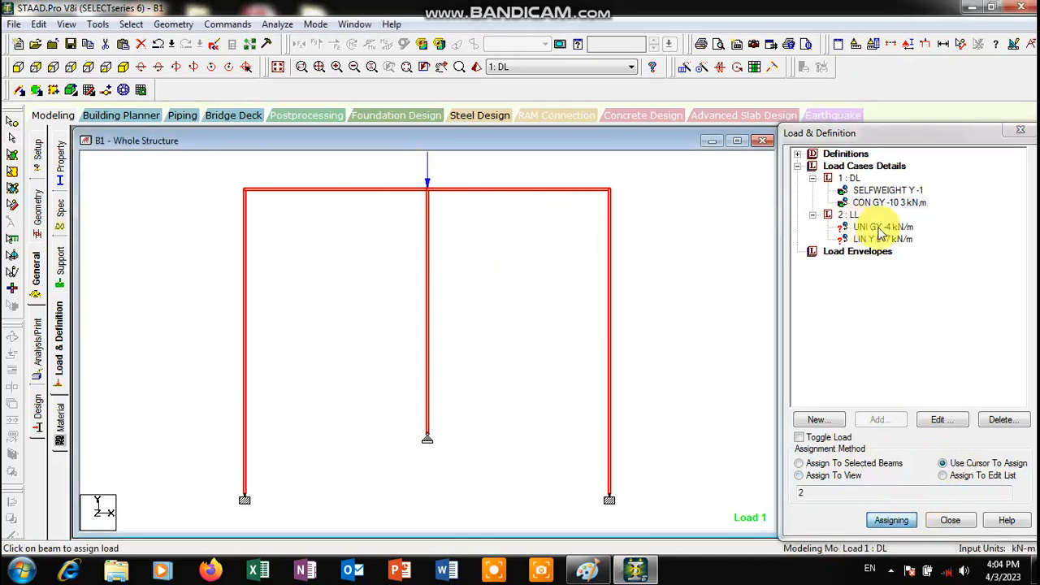
Assign the LL case's uniform load to beam D-E and its linear varying load to beam E-F, and close the load definitions.
left_click(882, 228)
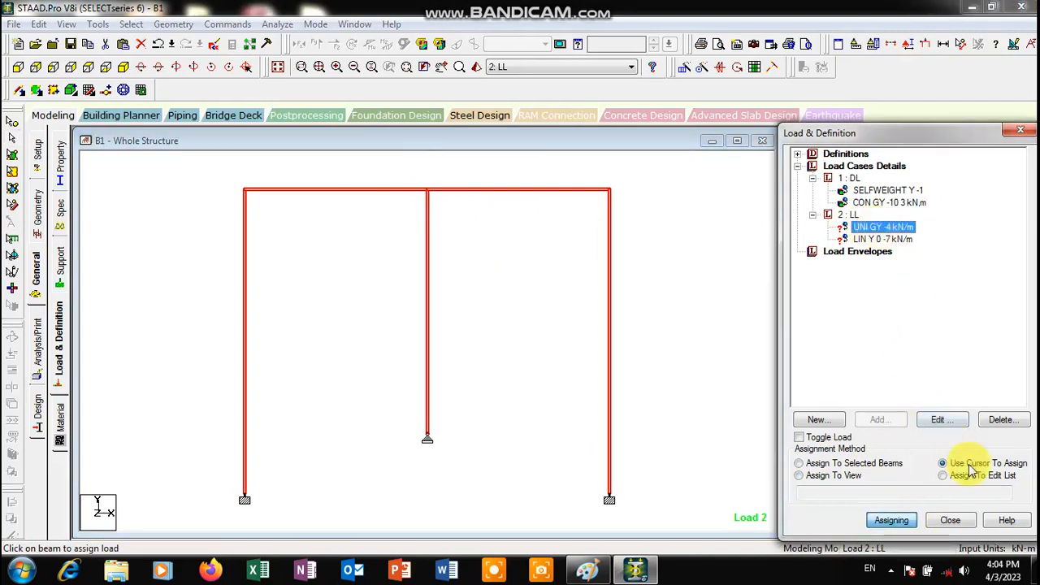
left_click(365, 192)
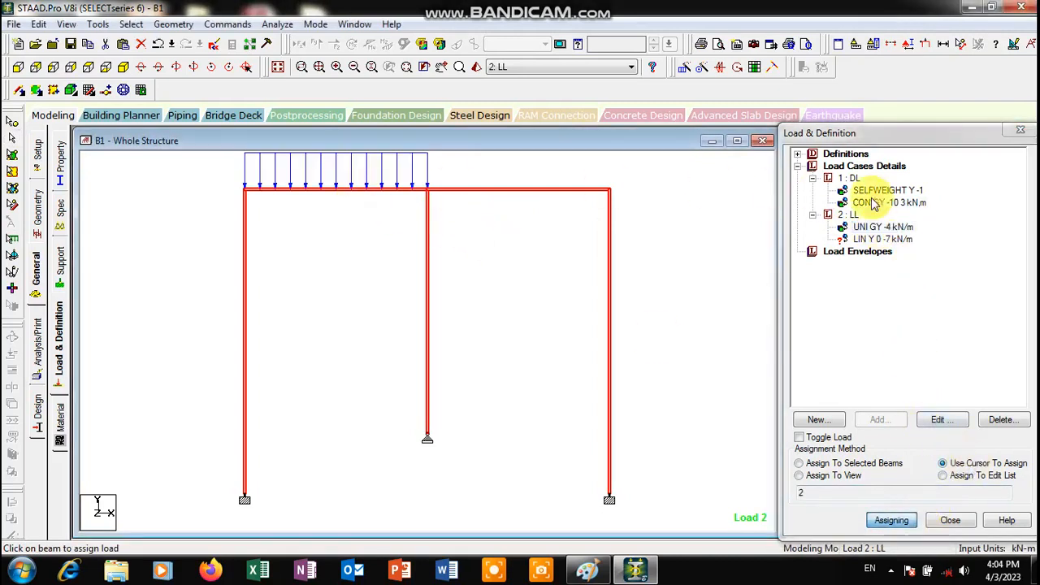
left_click(882, 239)
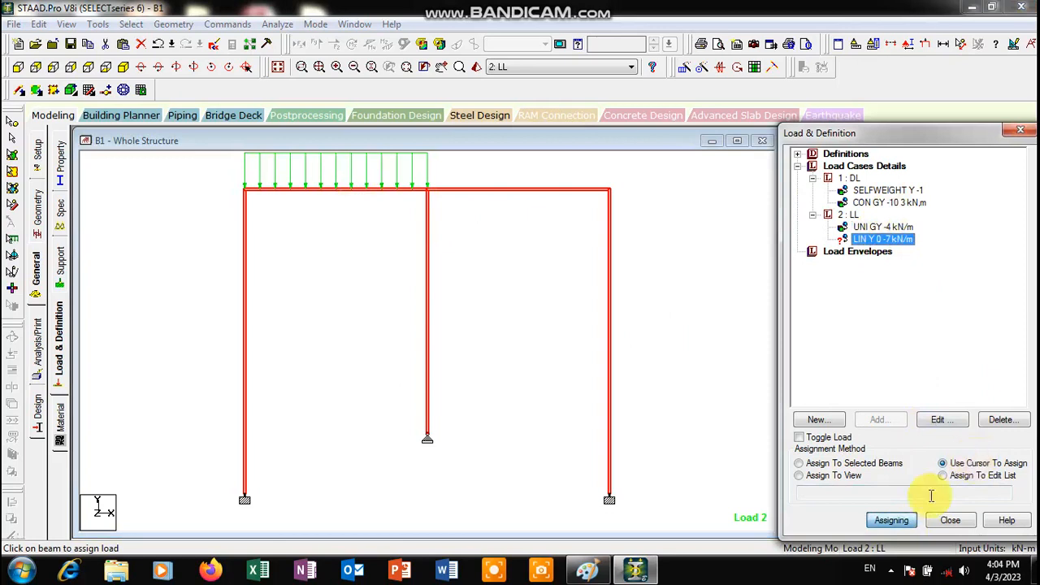
left_click(512, 193)
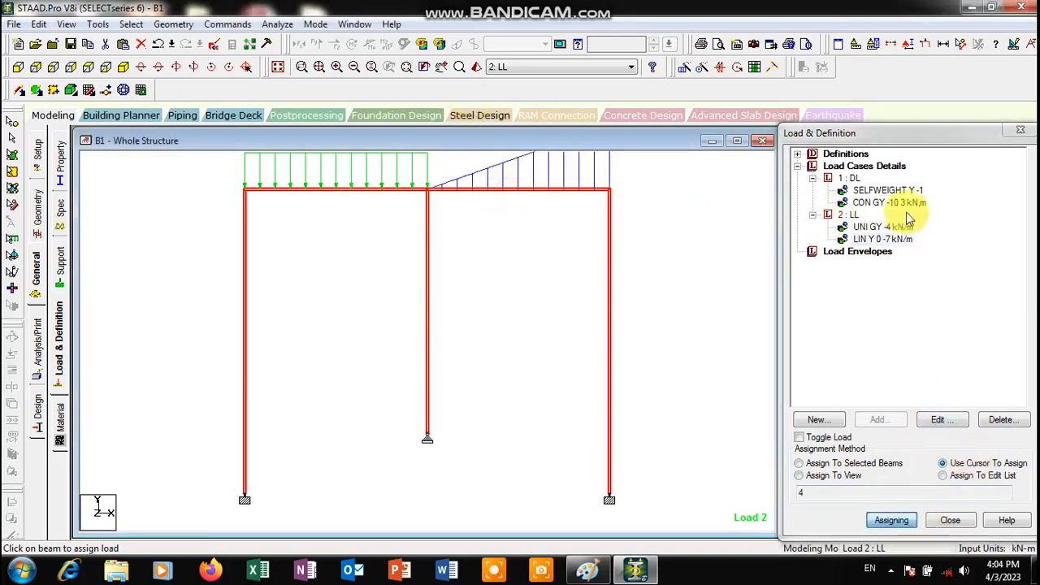
left_click(1021, 130)
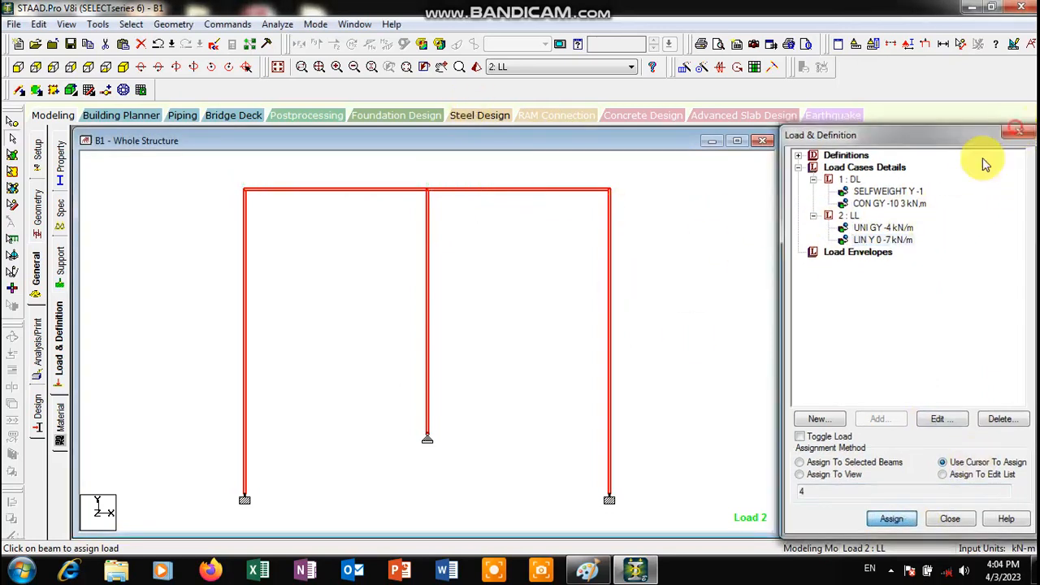
scroll(529, 221, "down", 4)
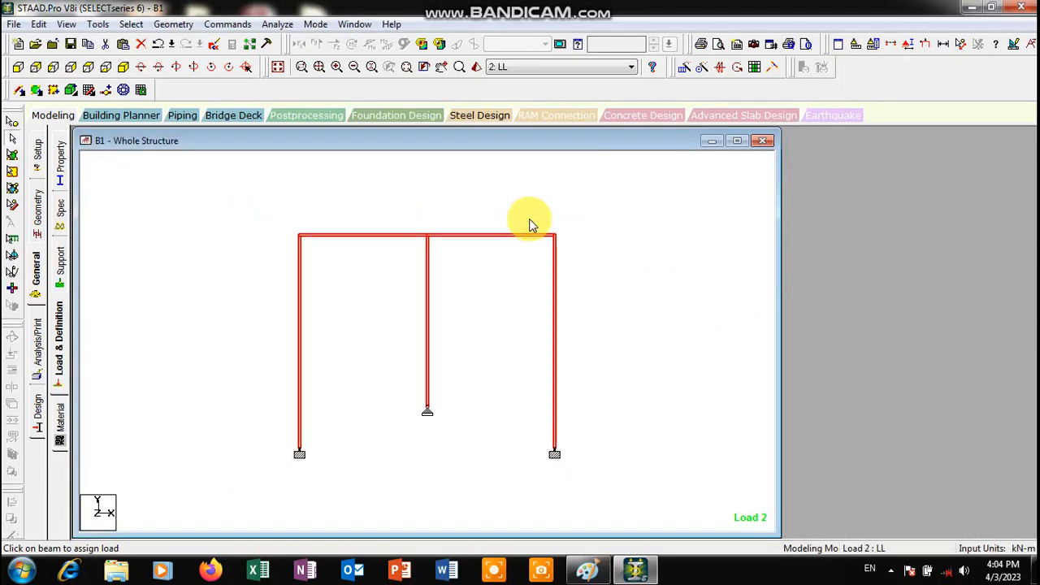
Assign the CONCRETE material to all members in the view and maximize the structure window with nothing selected.
left_click(59, 424)
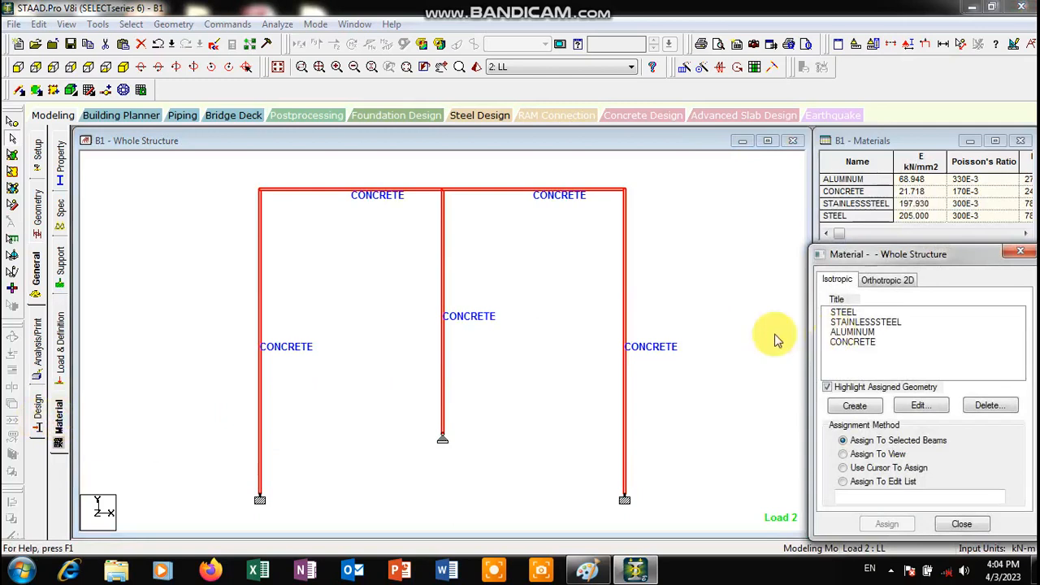
left_click(852, 342)
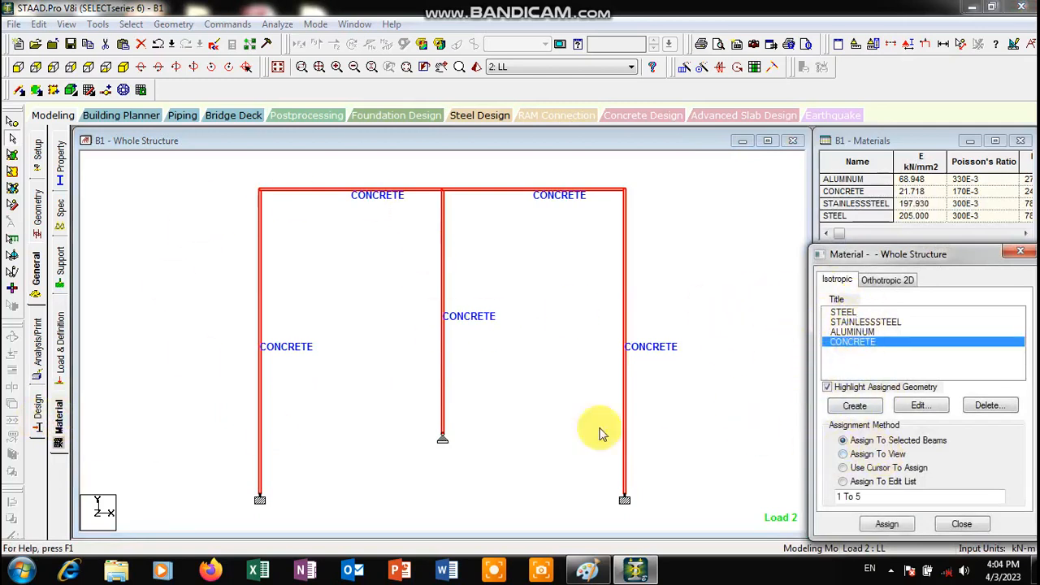
left_click(877, 453)
left_click(894, 524)
key("Return")
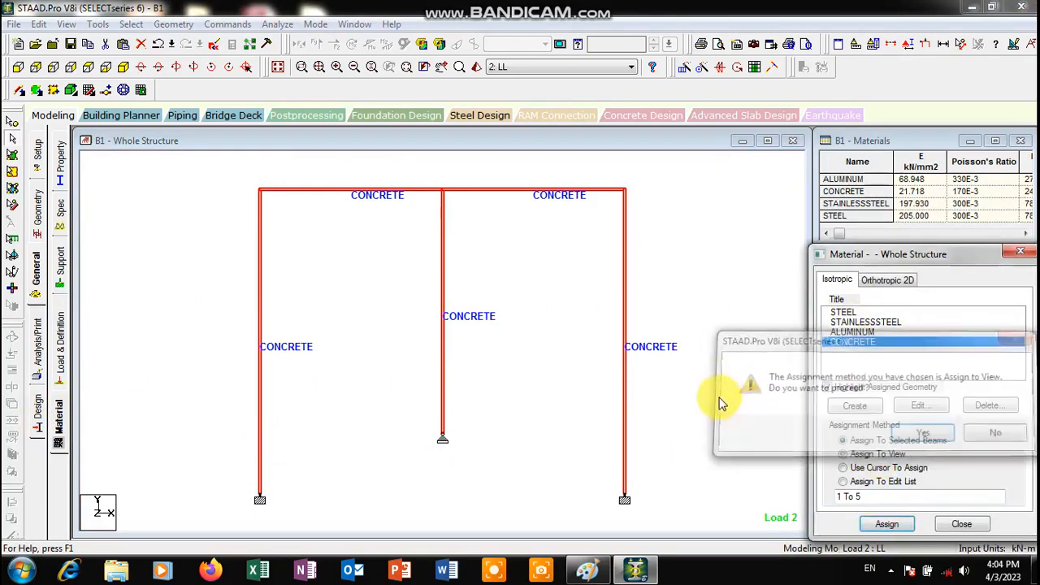
left_click(1021, 251)
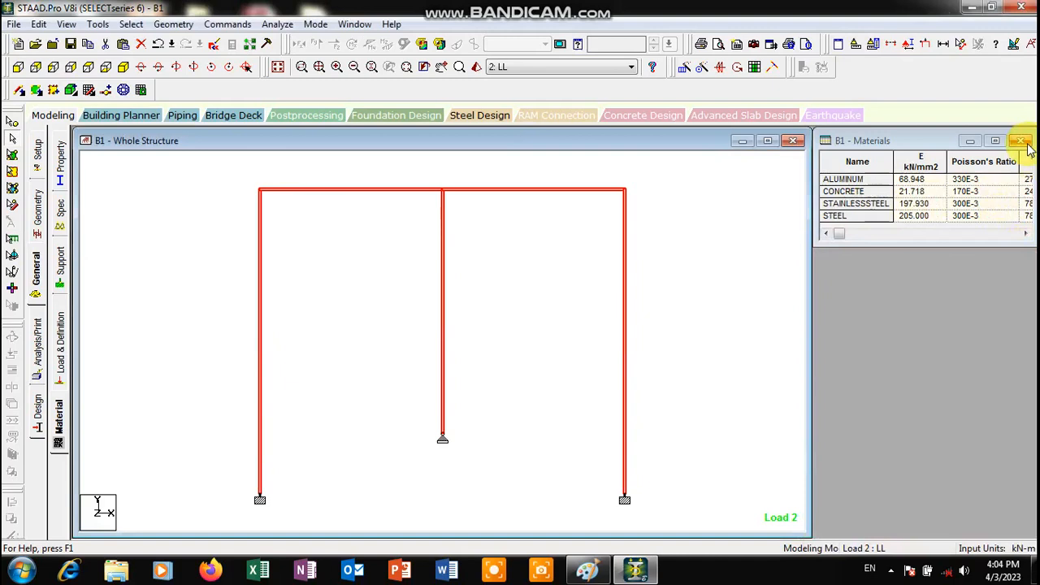
left_click(1021, 142)
left_click(767, 141)
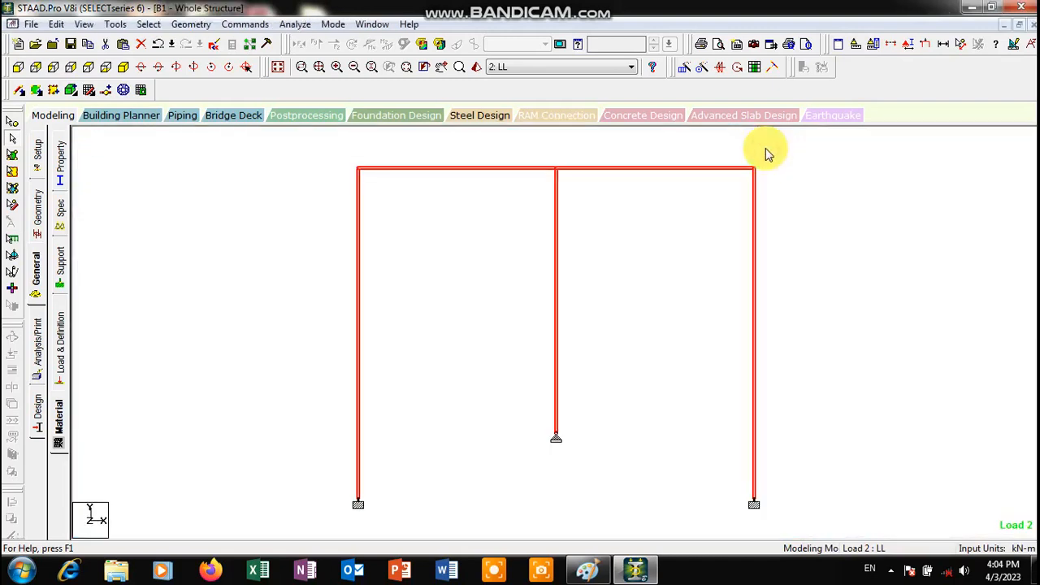
left_click(813, 293)
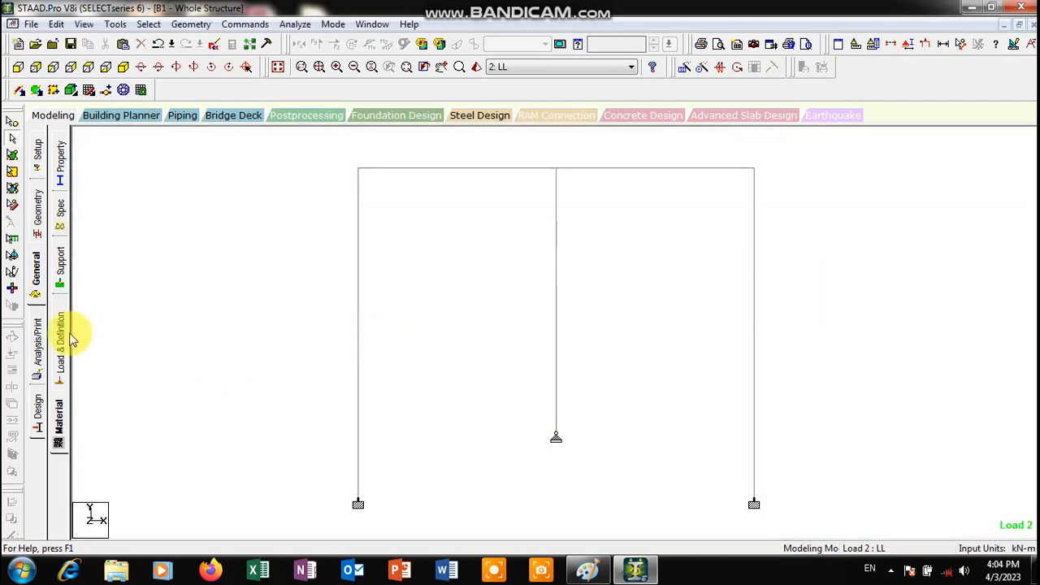
Add a Perform Analysis command with the No Print option to the model.
left_click(37, 334)
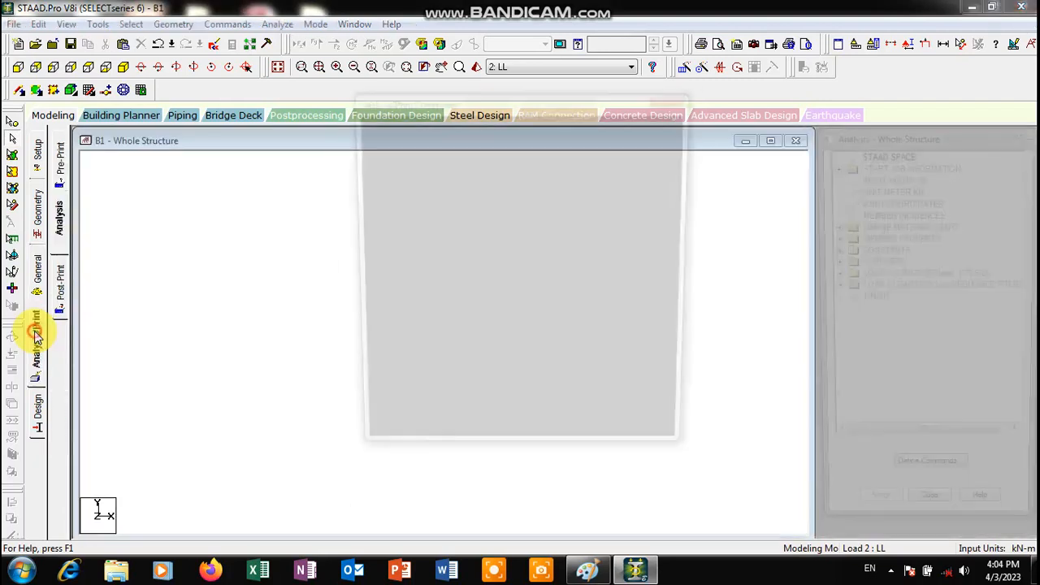
left_click(488, 454)
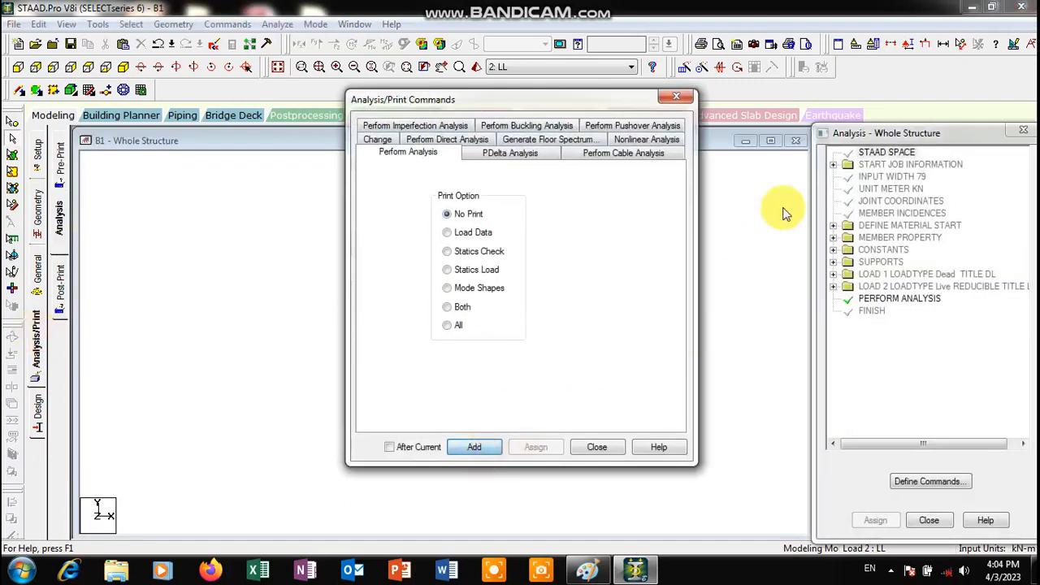
left_click(677, 99)
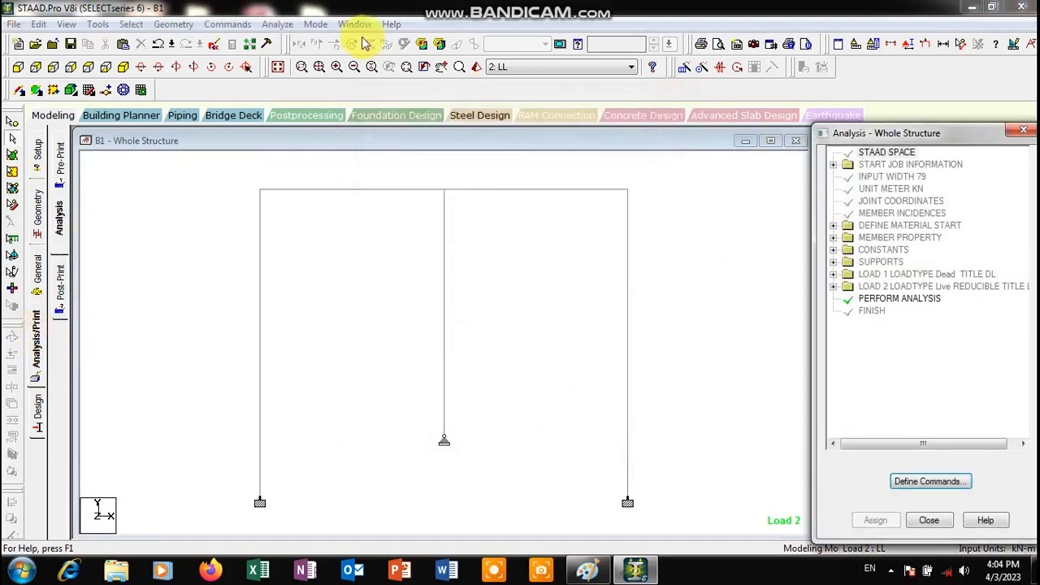
Save the modified structure, run the analysis, and enter post-processing with both the DL and LL cases included in the results.
left_click(277, 23)
left_click(297, 39)
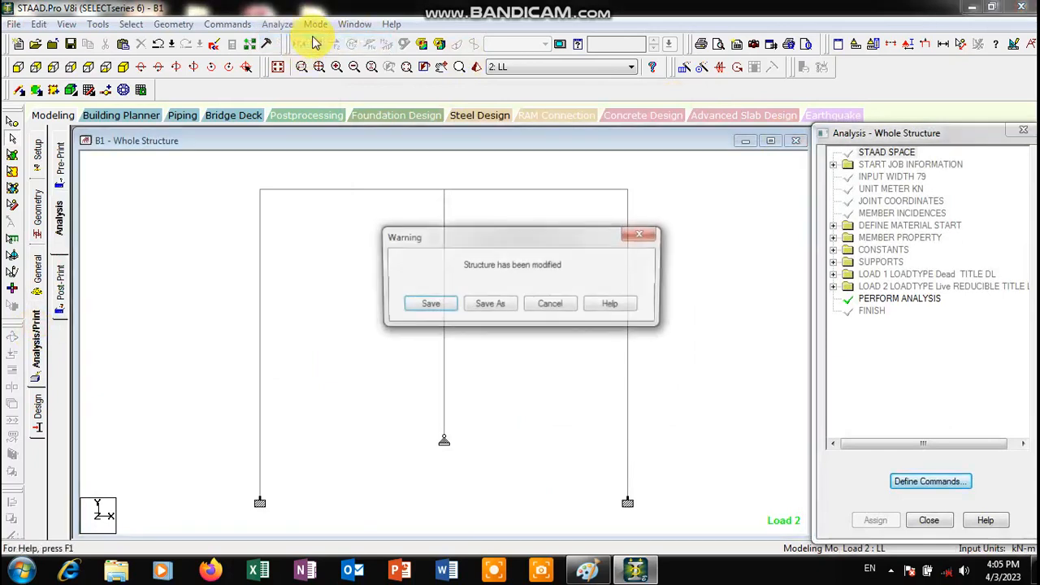
left_click(414, 304)
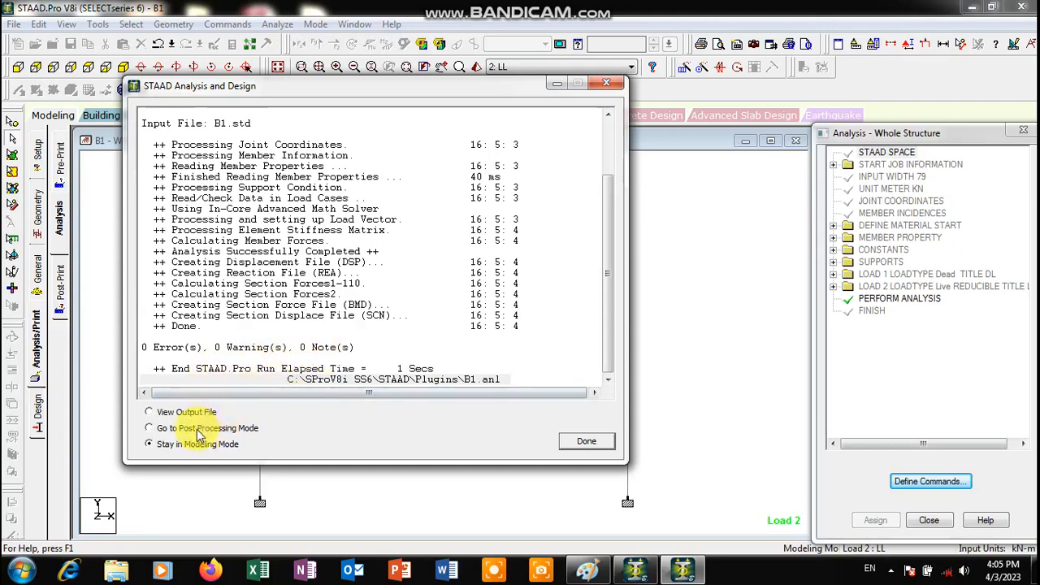
left_click(600, 442)
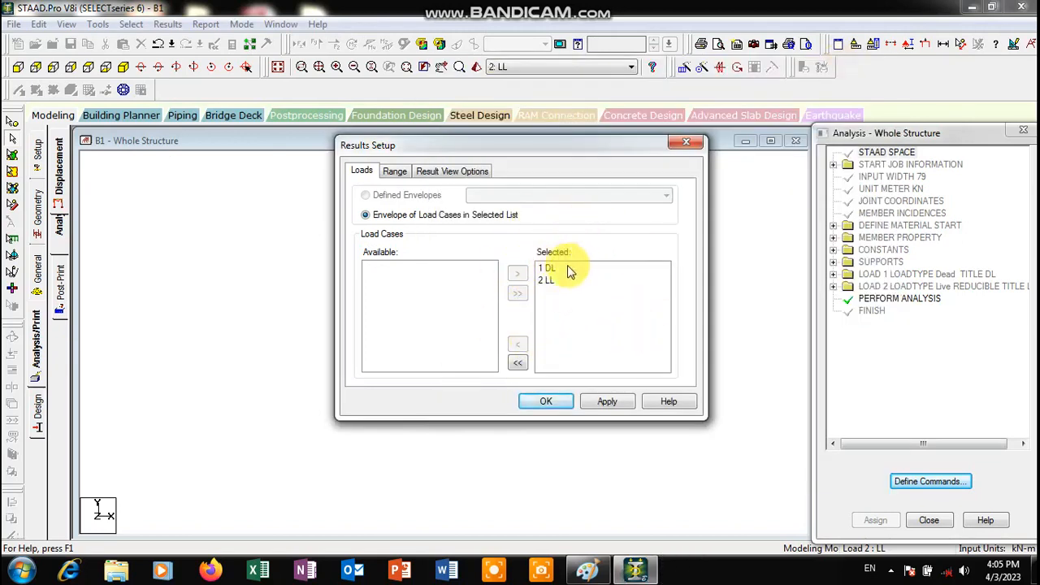
left_click(598, 404)
left_click(569, 402)
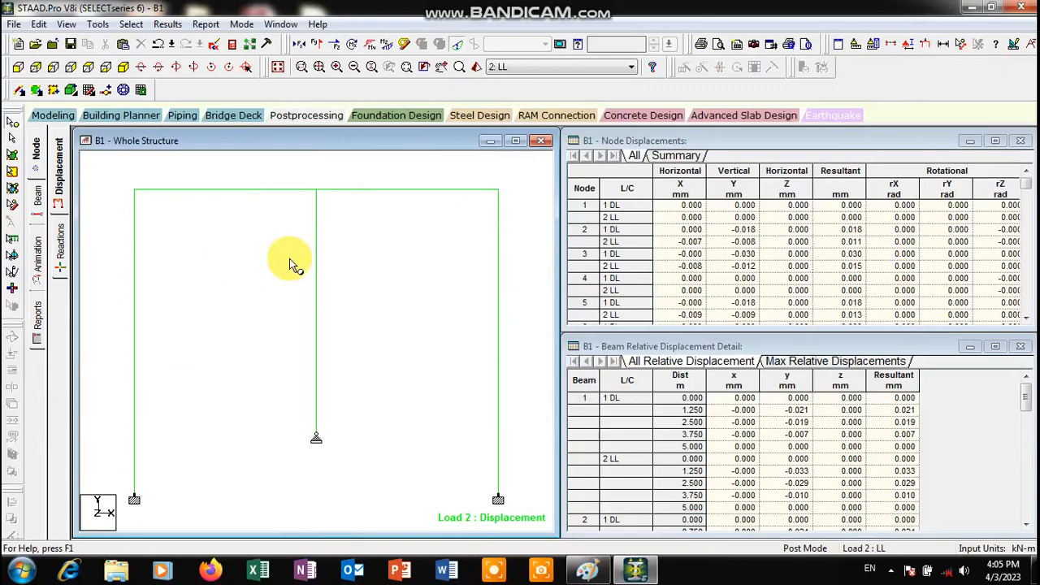
View the support reactions, the beam forces with the bending diagram, and the beam stresses of the frame.
left_click(65, 249)
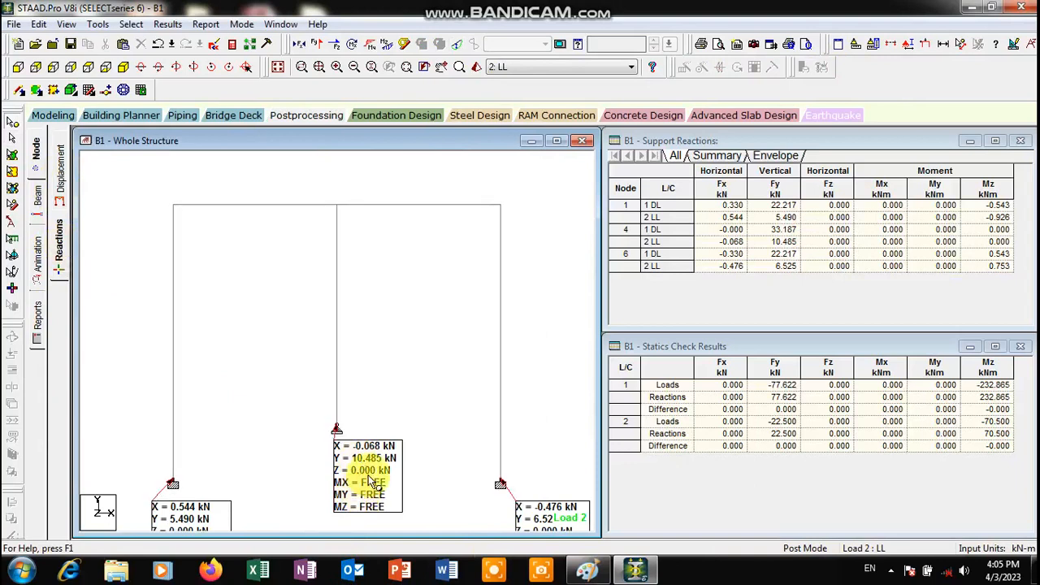
left_click(36, 199)
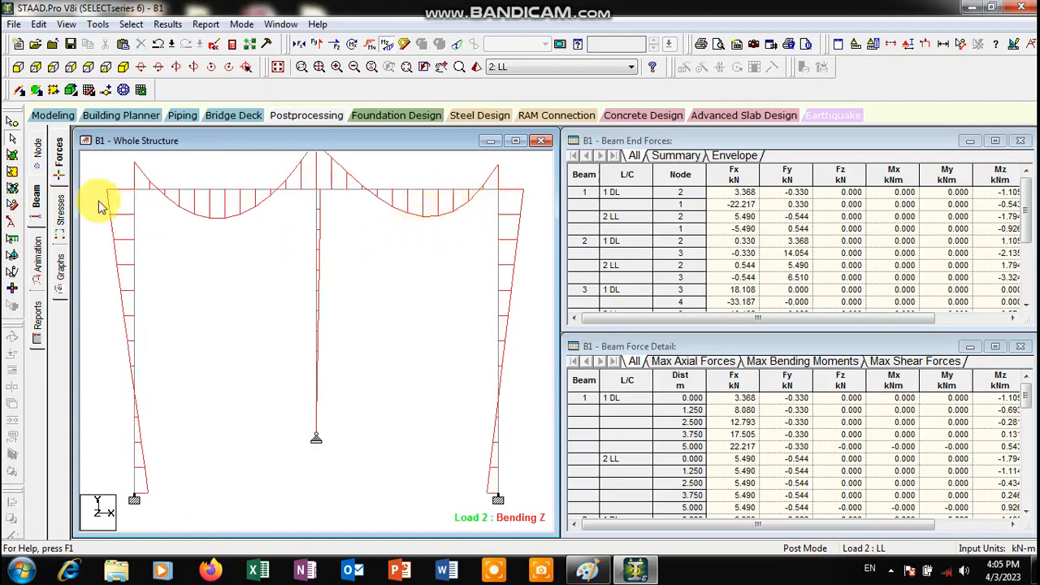
left_click(64, 210)
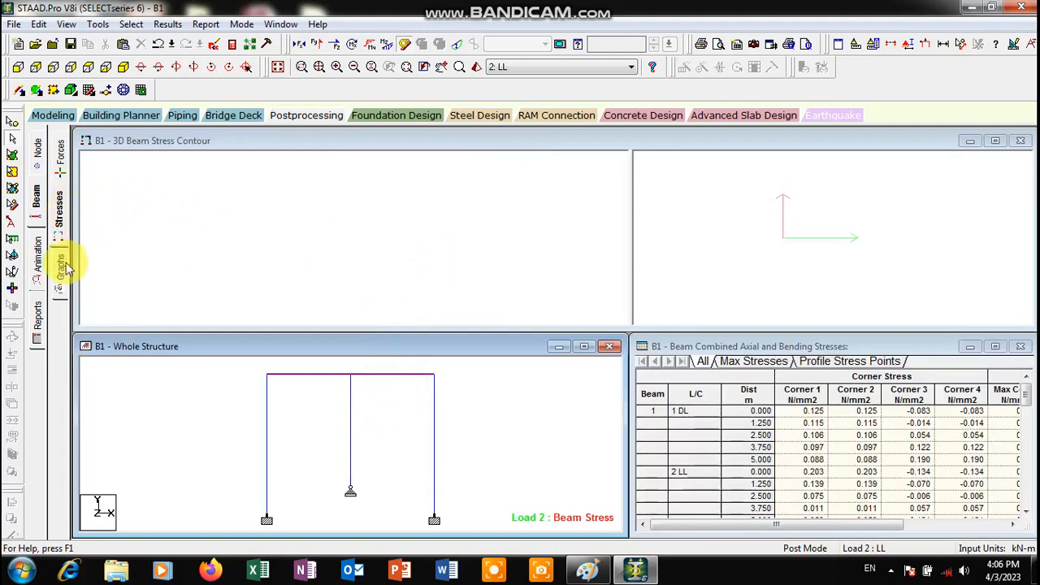
Animate the deflection of the whole frame under load case LL.
left_click(38, 244)
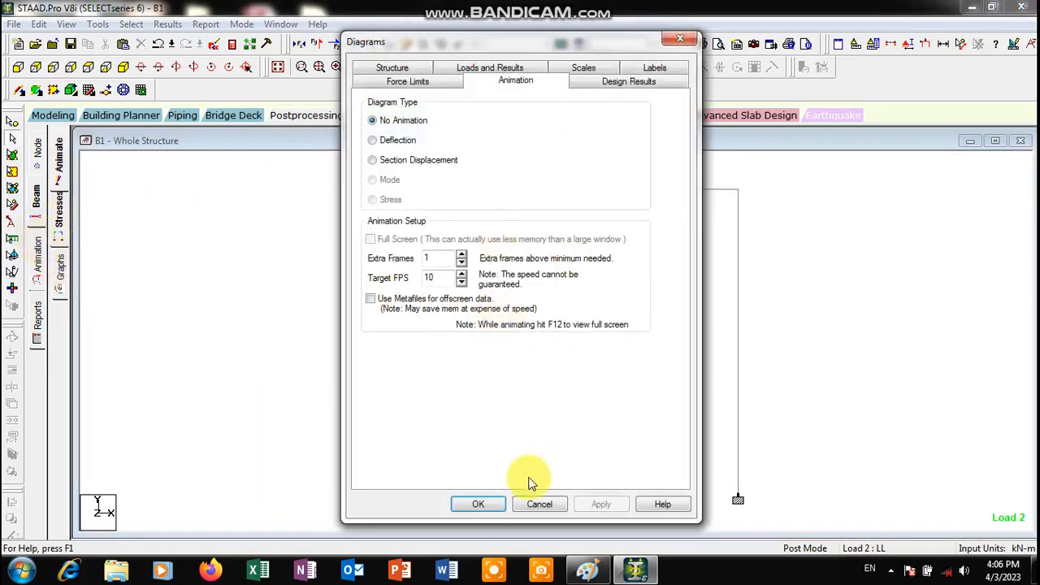
left_click(386, 140)
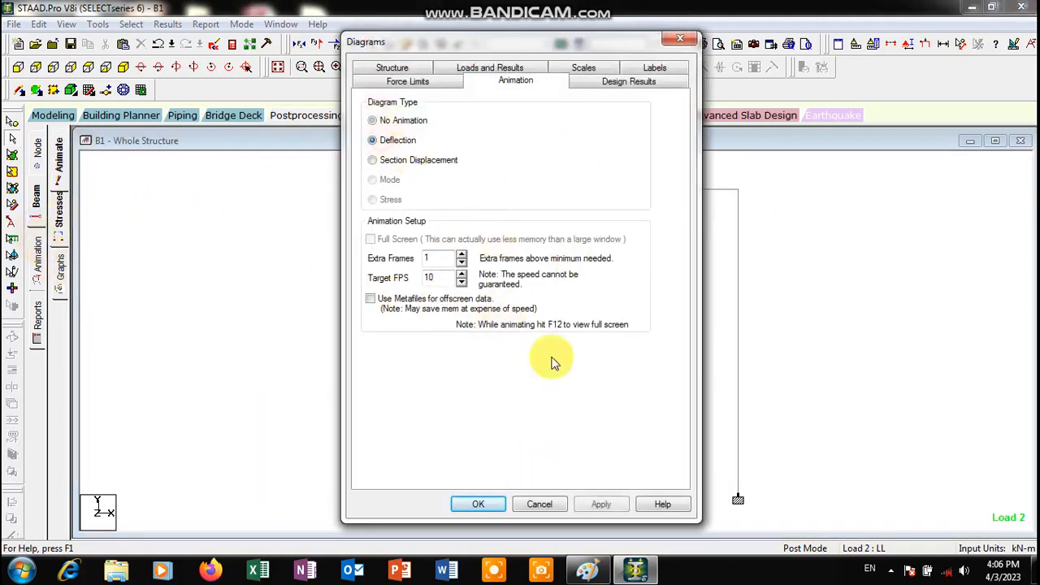
left_click(602, 504)
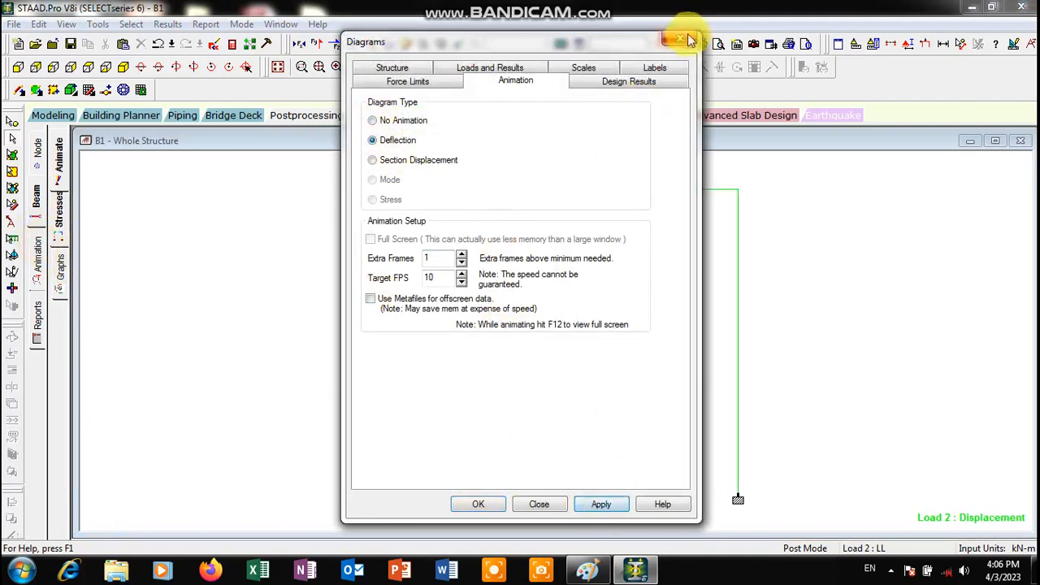
left_click(680, 37)
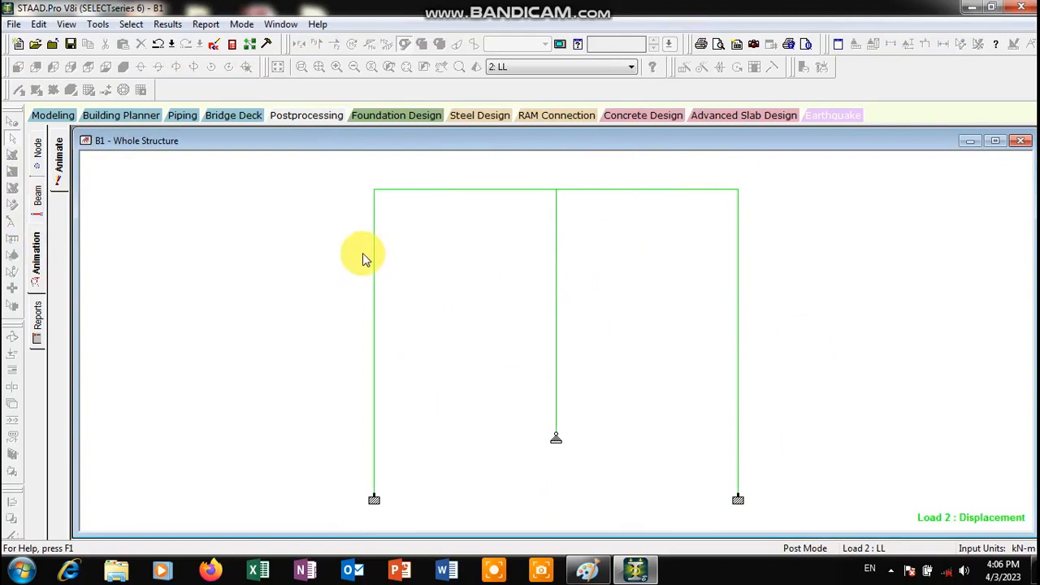
Return to modeling and restrict the IS456 concrete design parameters to Fc, Fymain and Fysec.
left_click(53, 115)
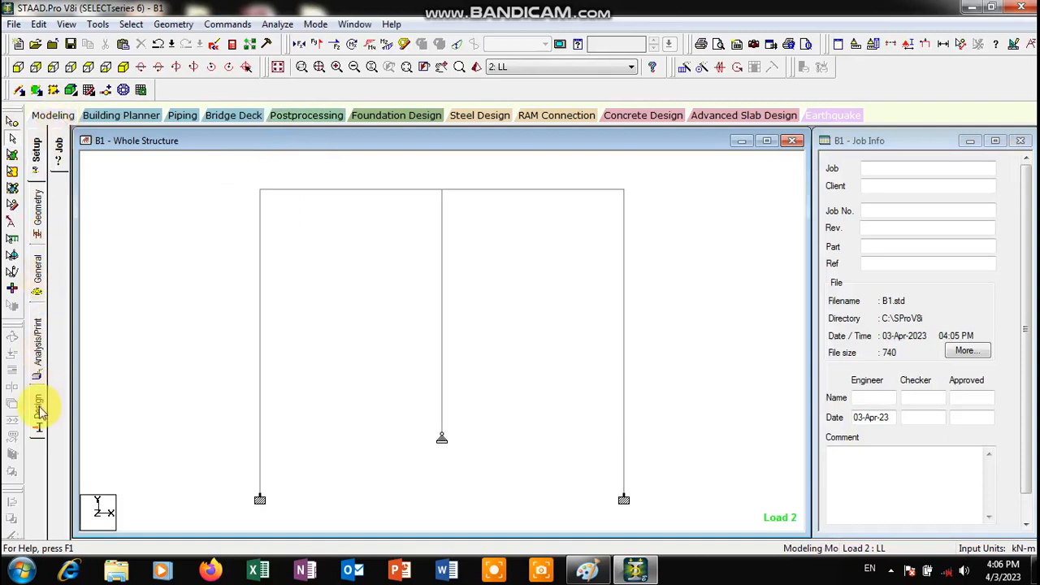
left_click(38, 411)
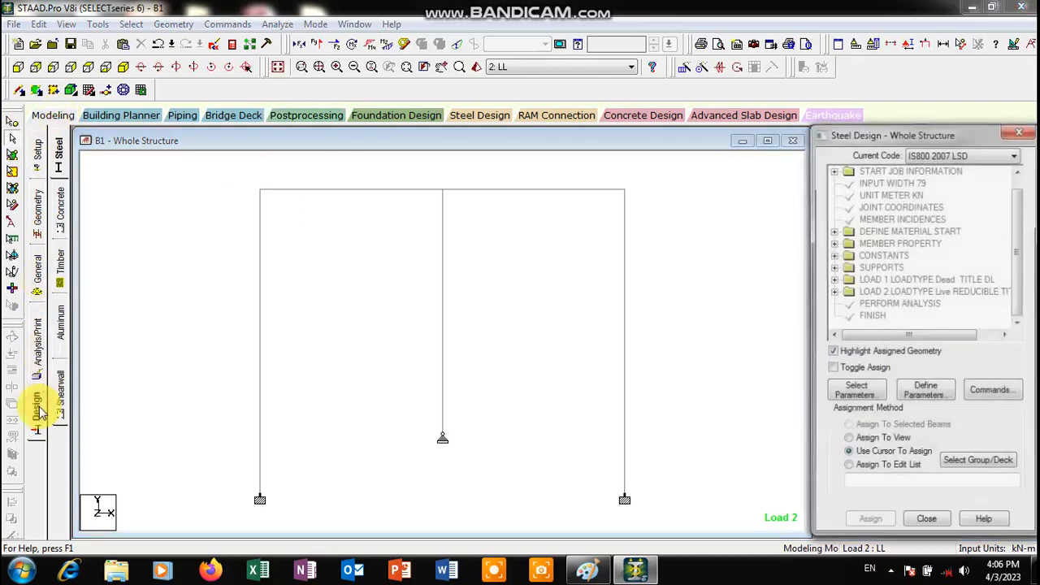
left_click(65, 211)
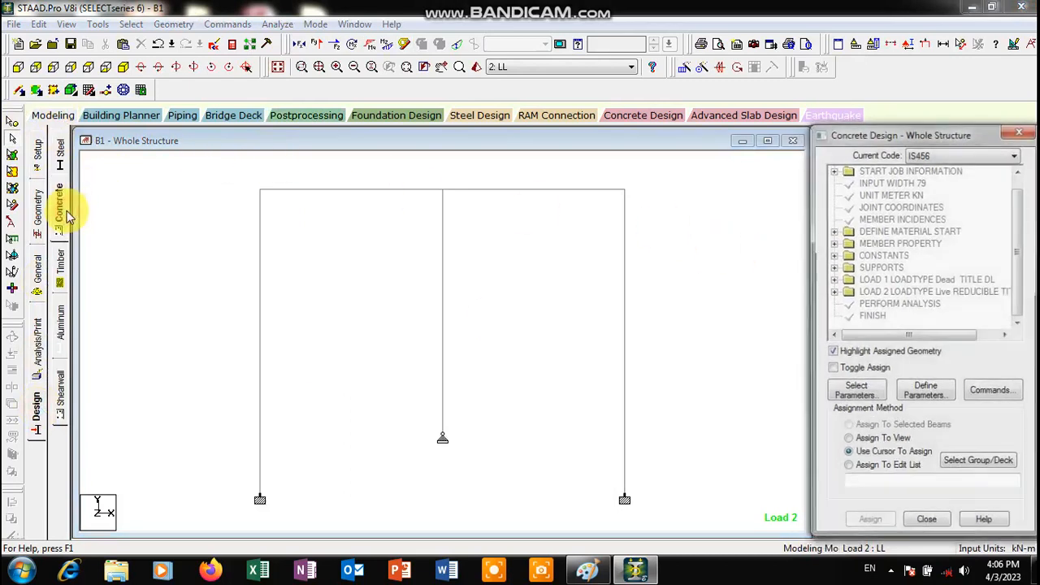
left_click(857, 393)
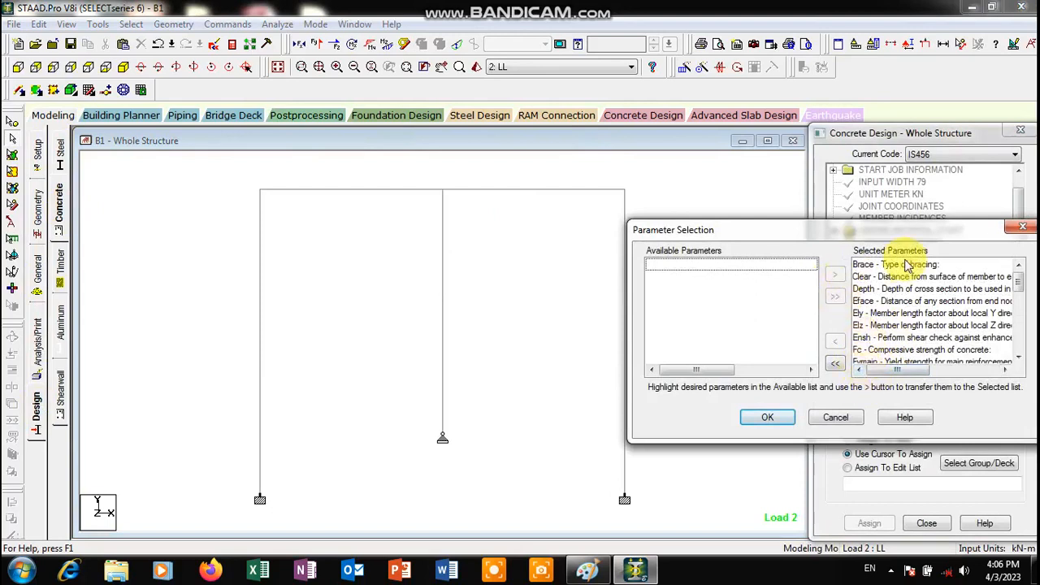
left_click(835, 363)
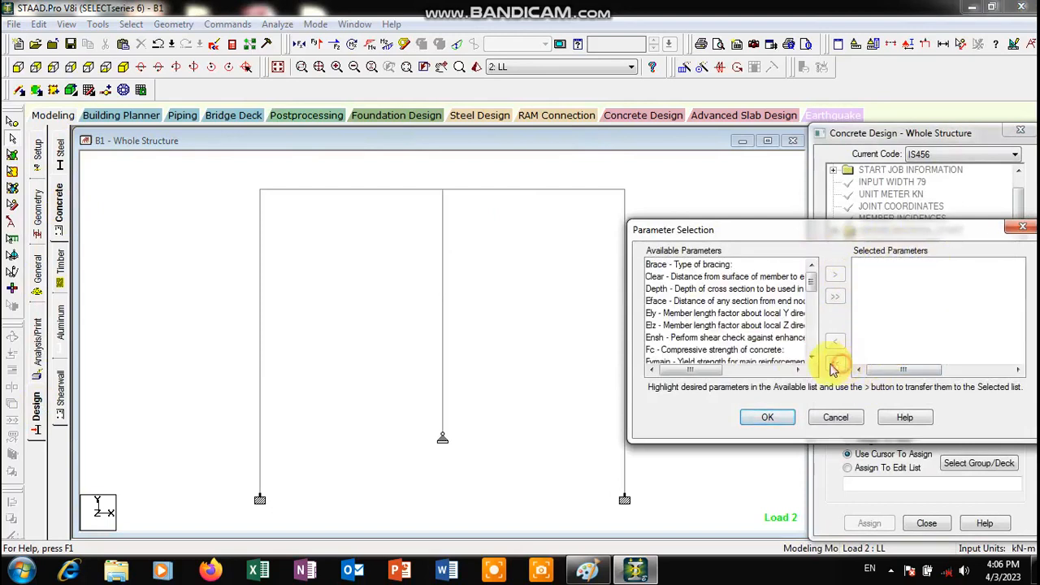
double_click(742, 354)
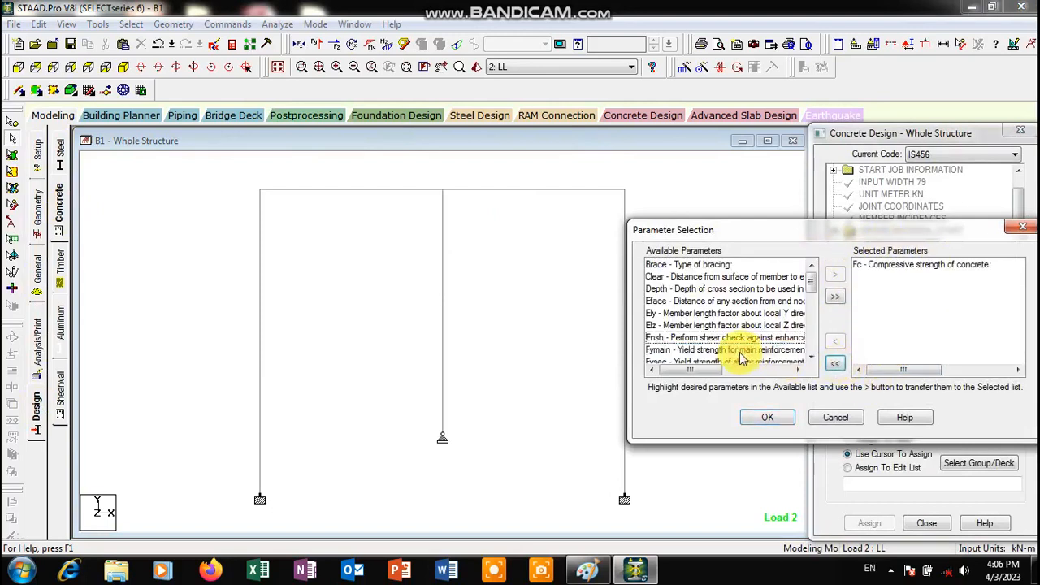
double_click(742, 351)
double_click(739, 352)
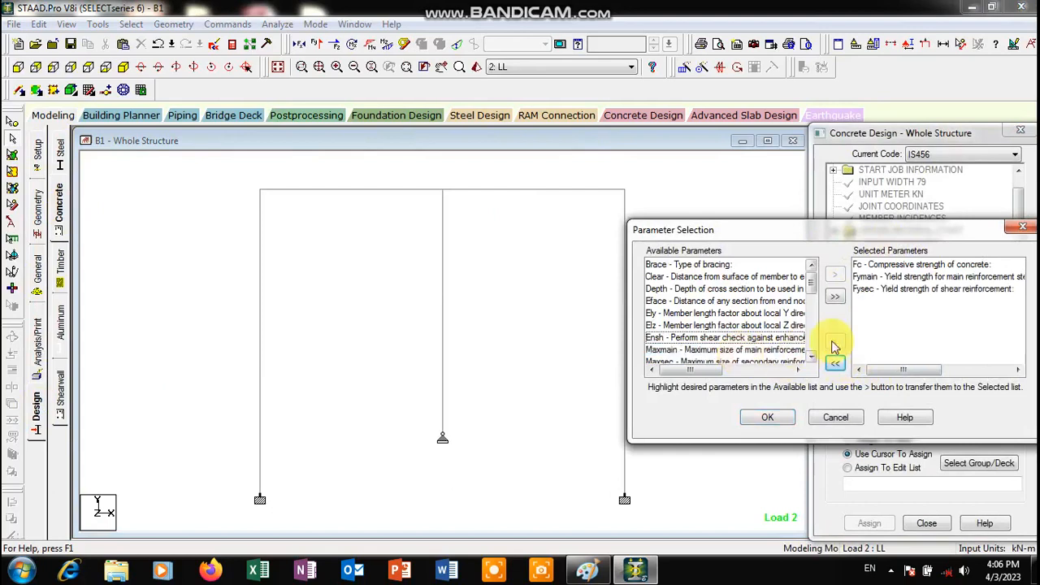
left_click(770, 419)
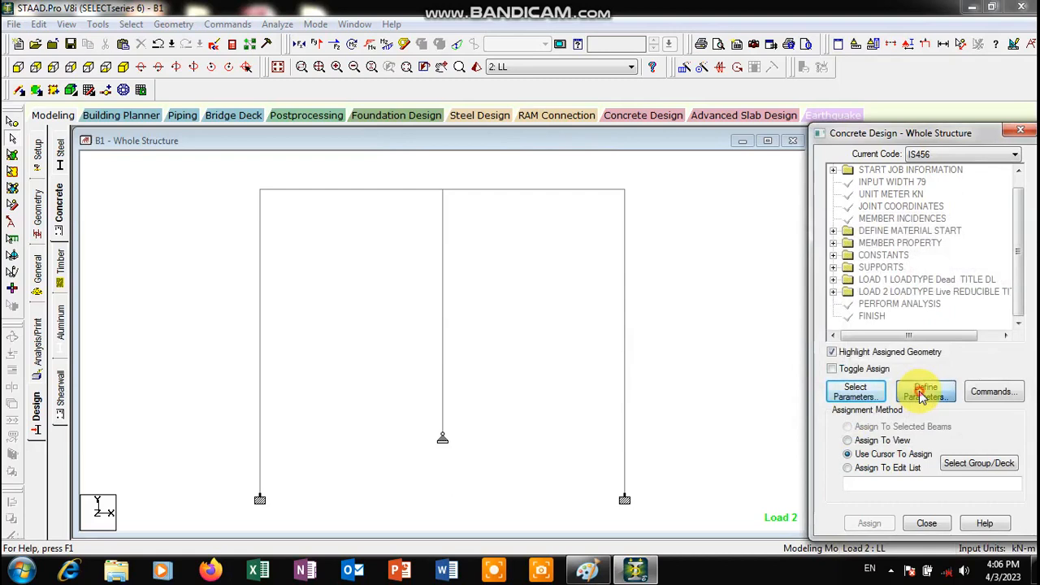
Define the concrete compressive strength FC as 25000 kN/m2 and the main reinforcement yield strength FYMAIN as 500000 kN/m2.
left_click(923, 394)
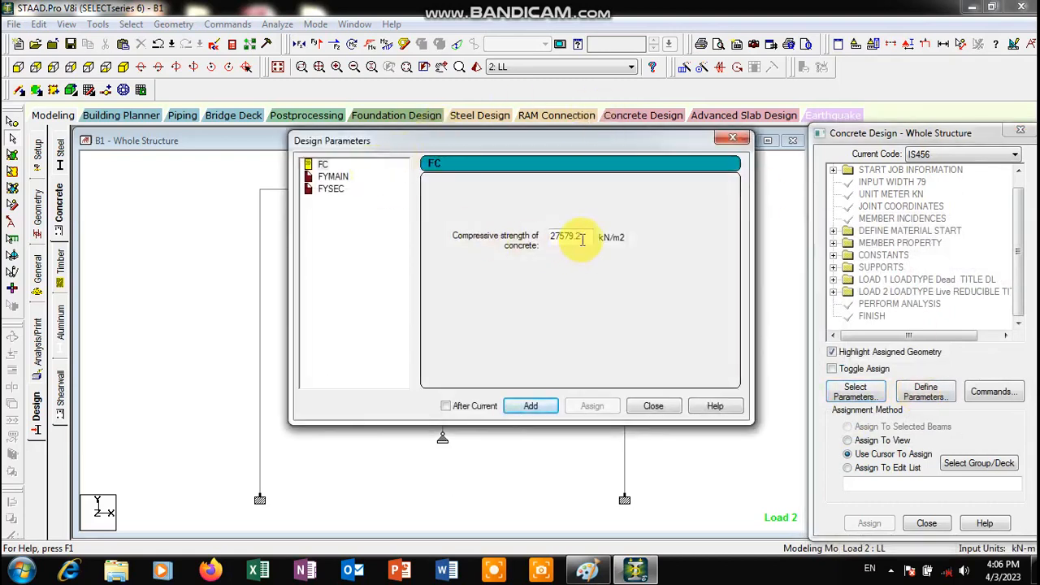
left_click_drag(582, 240, 472, 233)
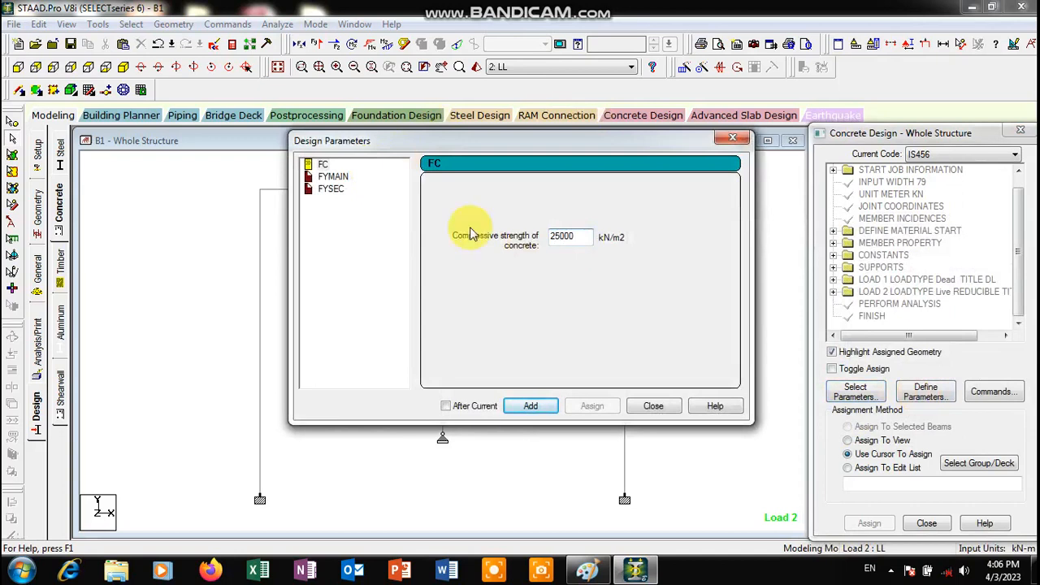
key("Return")
left_click(335, 177)
left_click_drag(587, 236, 498, 235)
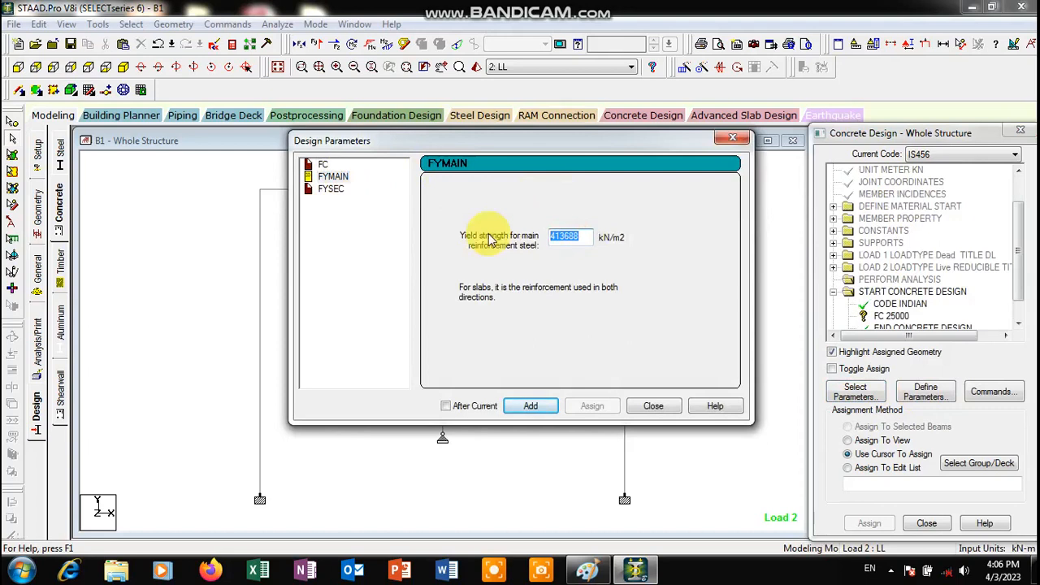
type("5000")
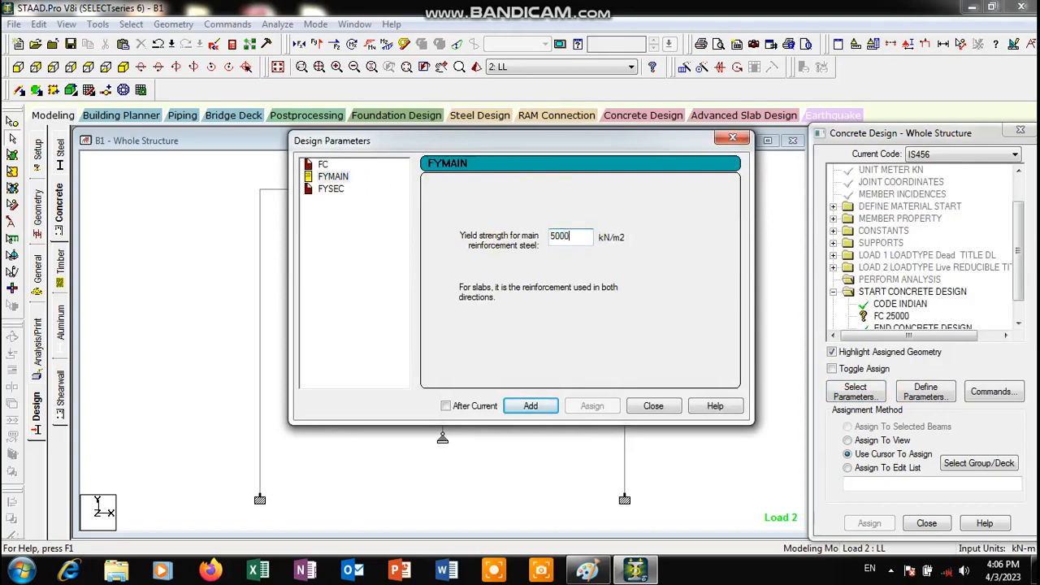
key("Return")
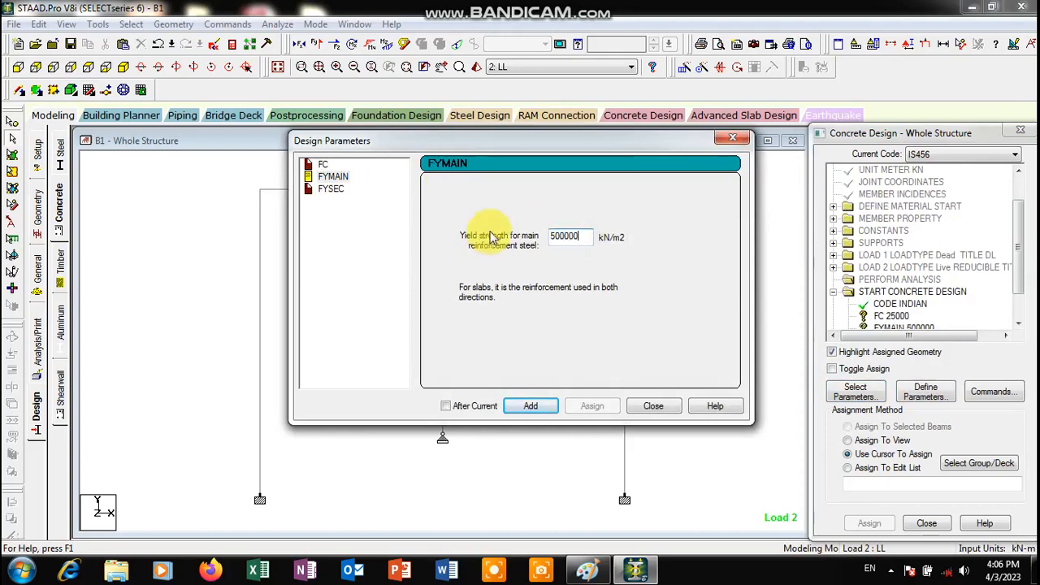
Define the shear reinforcement yield strength FYSEC as 500000 kN/m2 and close the design parameters.
left_click(331, 190)
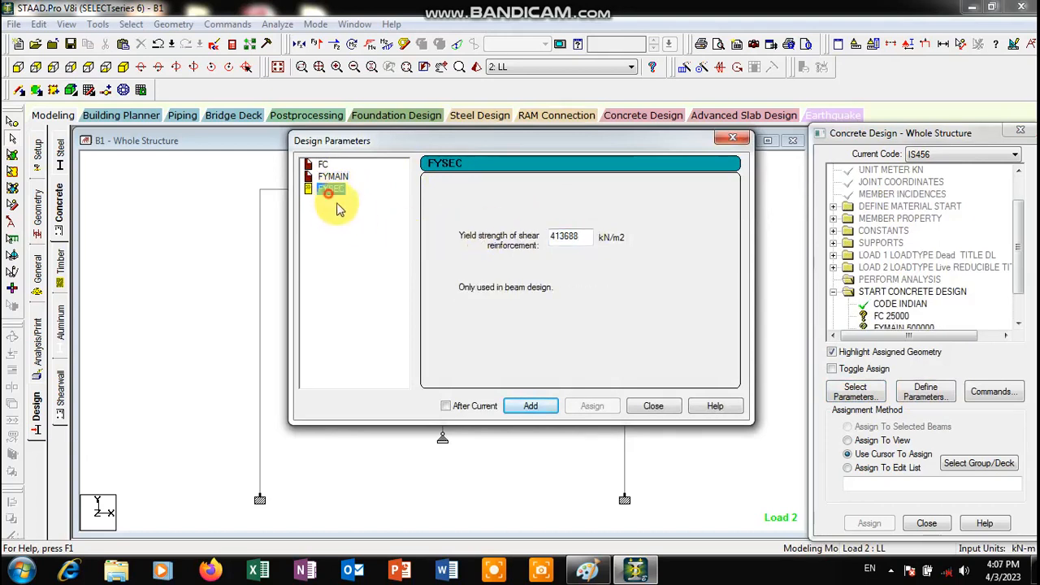
double_click(586, 237)
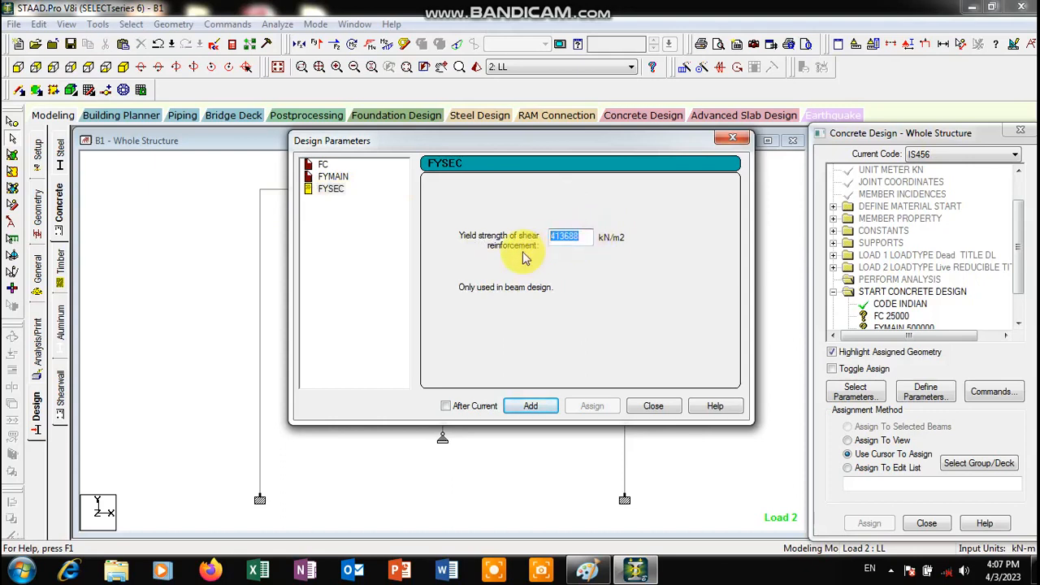
type("500000")
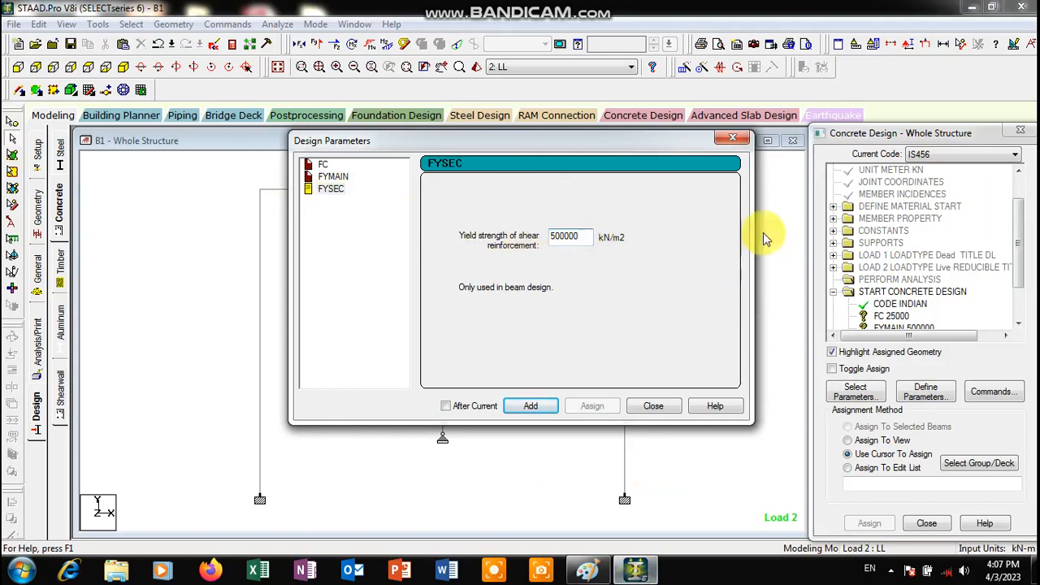
left_click(732, 141)
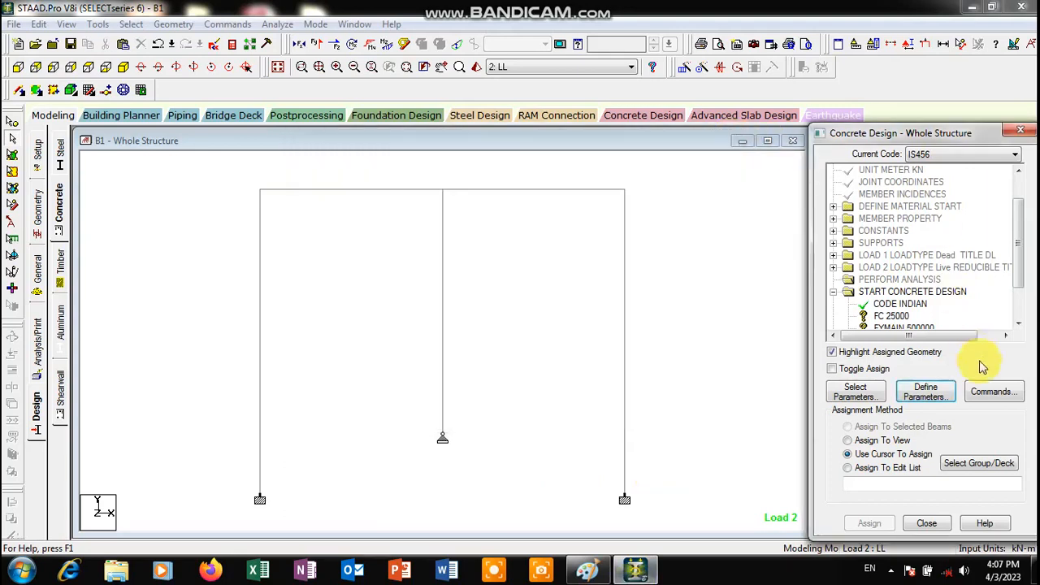
Add the DESIGN BEAM, DESIGN COLUMN and TAKE OFF commands to the concrete design.
left_click(993, 391)
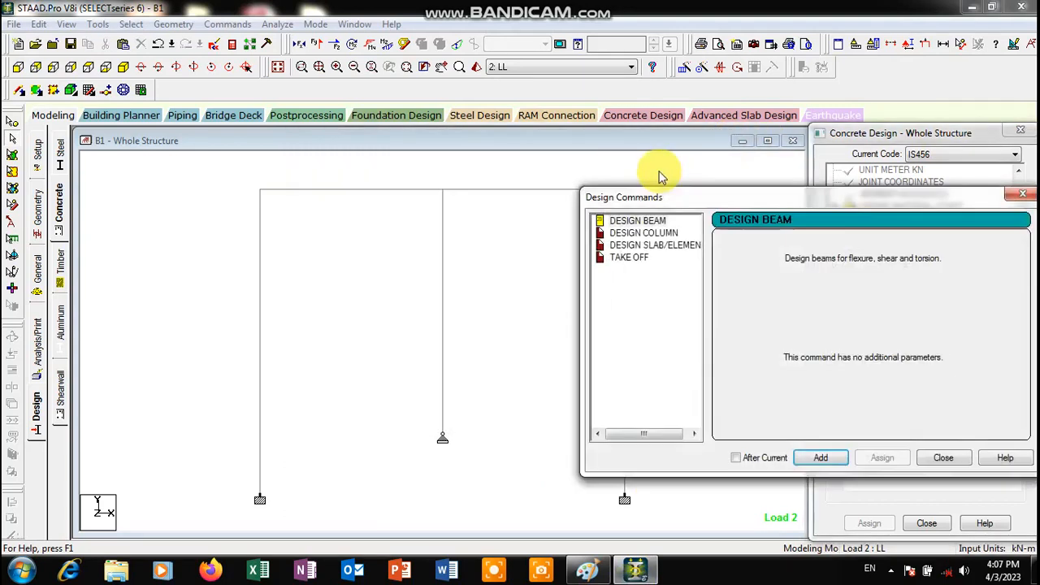
left_click(642, 233)
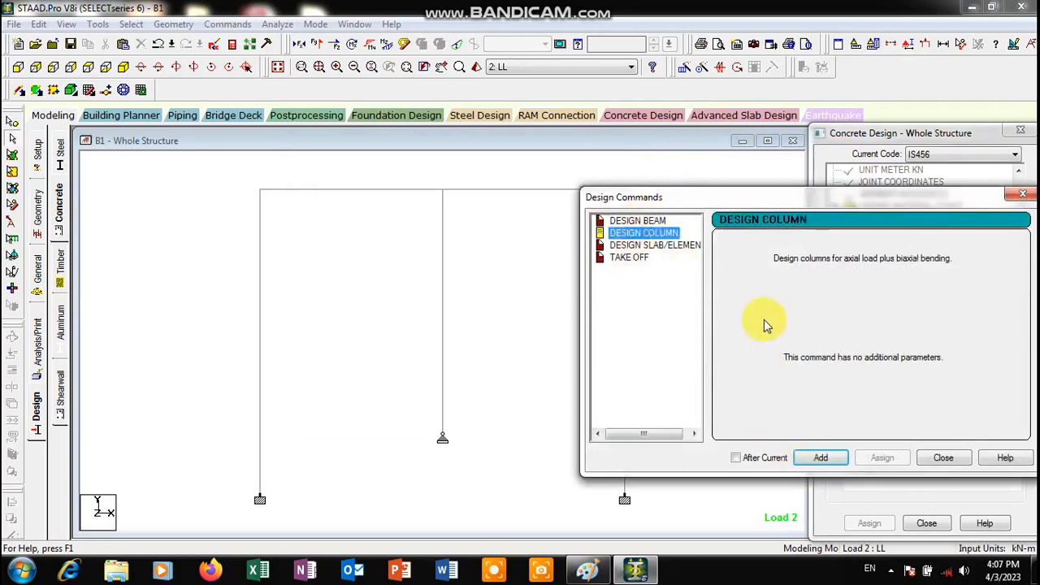
left_click(631, 259)
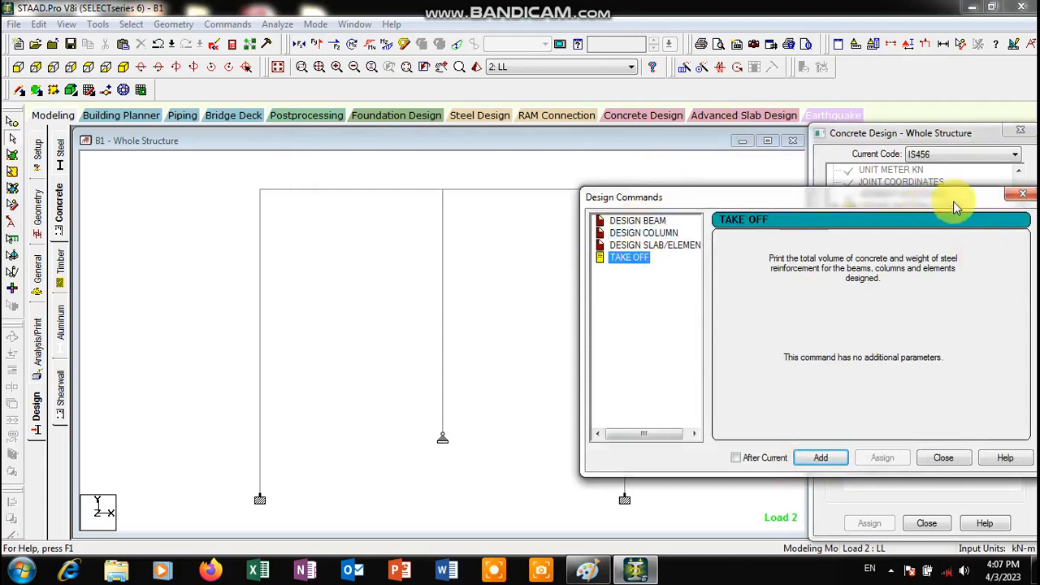
left_click(1021, 195)
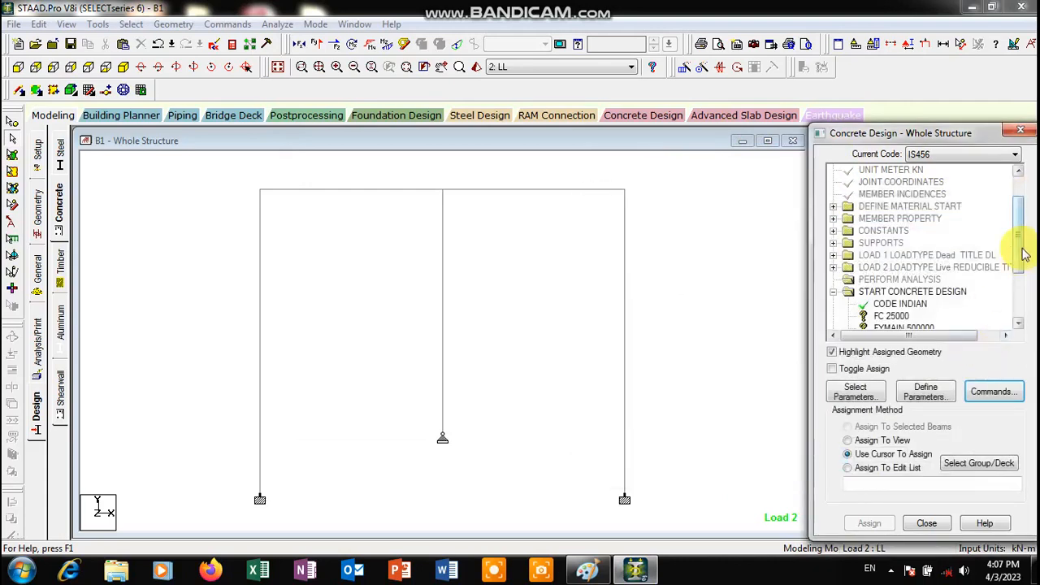
Assign the FC 25000 design parameter to all members in the view.
left_click_drag(1025, 257, 1026, 292)
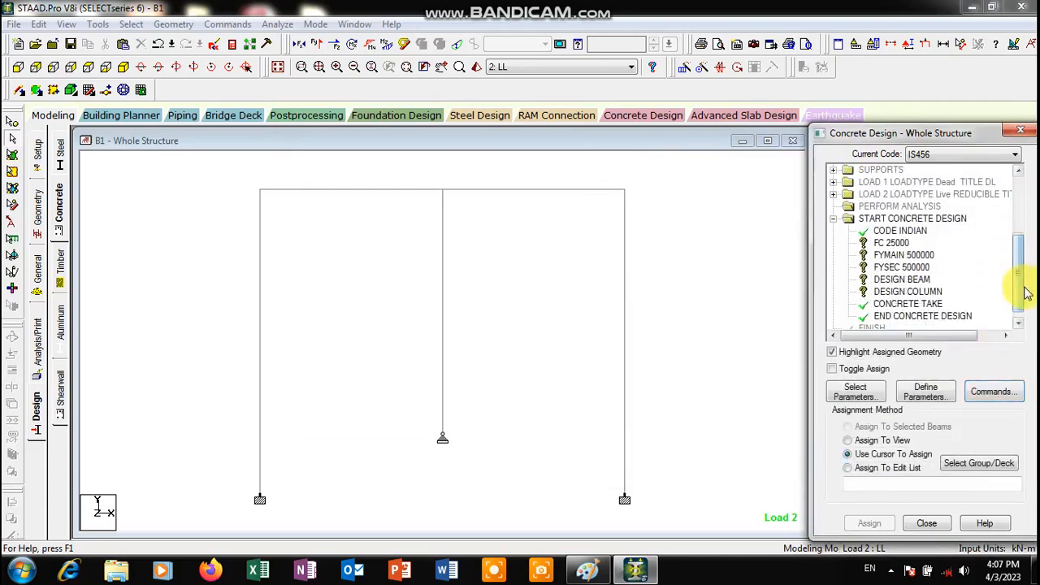
left_click(889, 244)
left_click(884, 440)
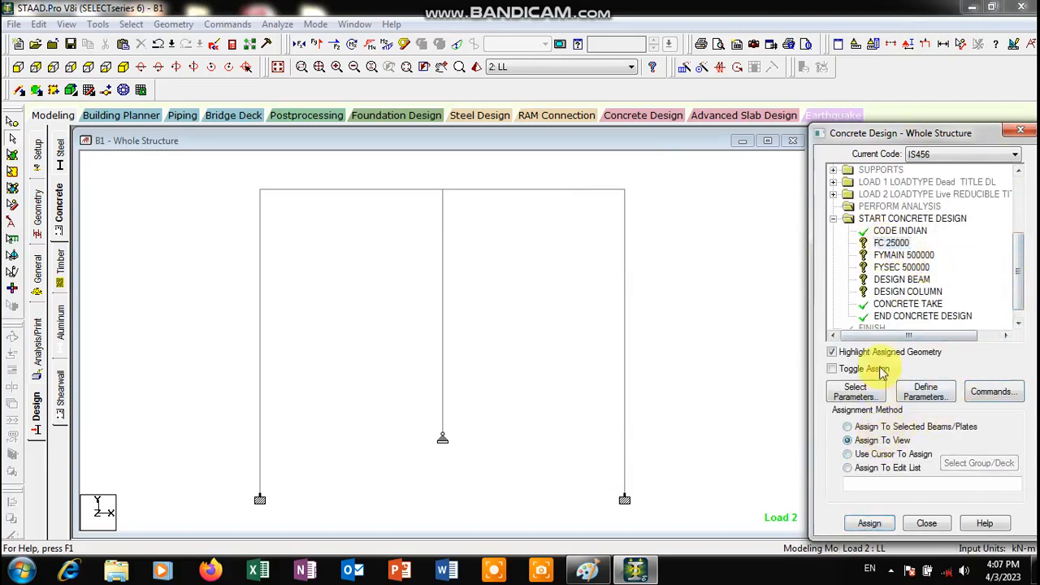
left_click(870, 523)
left_click(924, 371)
Assign the FYMAIN 500000 and FYSEC 500000 parameters to all members in the view.
left_click(904, 255)
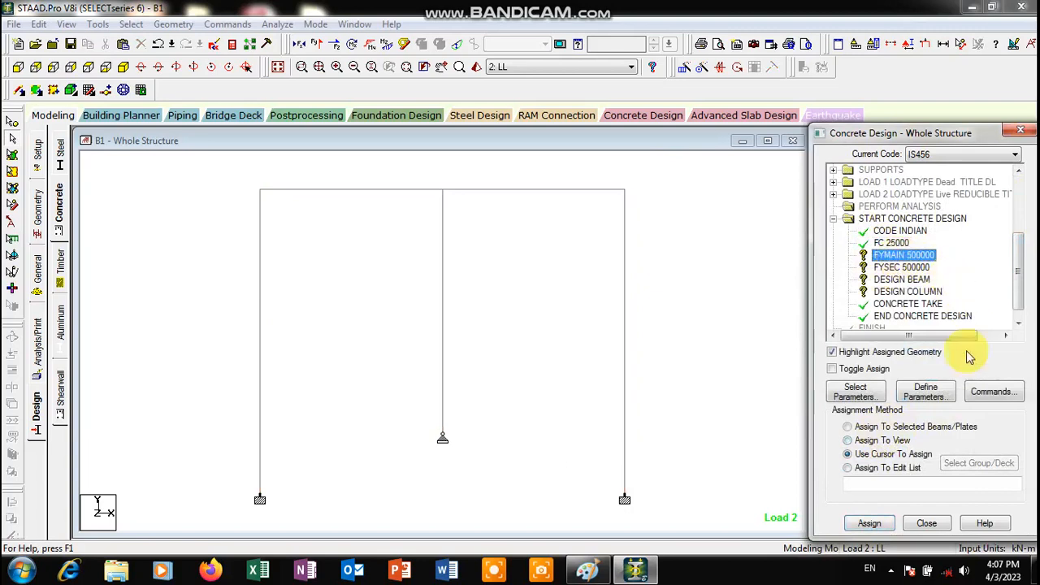
left_click(870, 444)
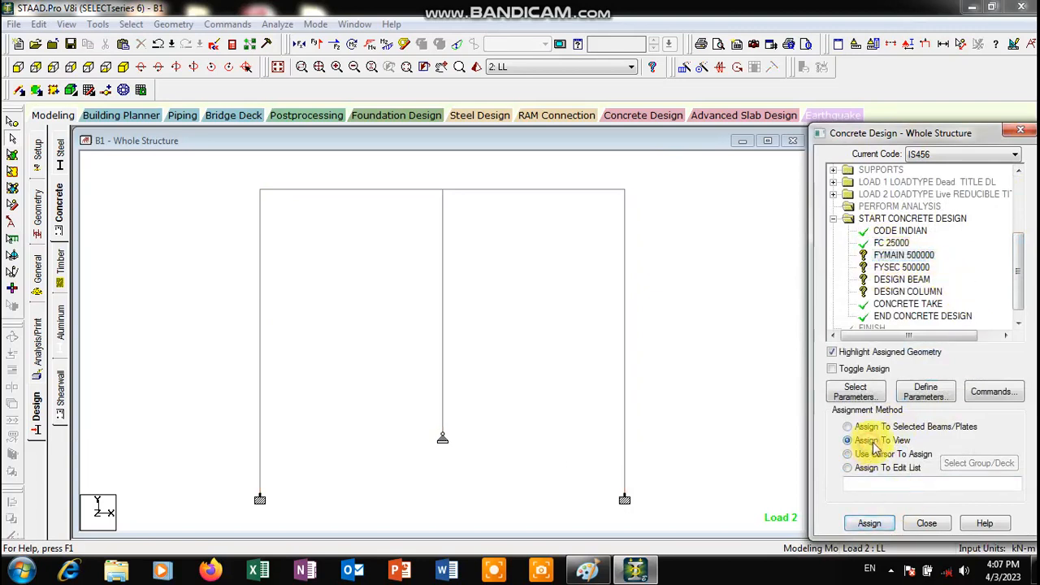
key("Return")
key("Return")
left_click(902, 268)
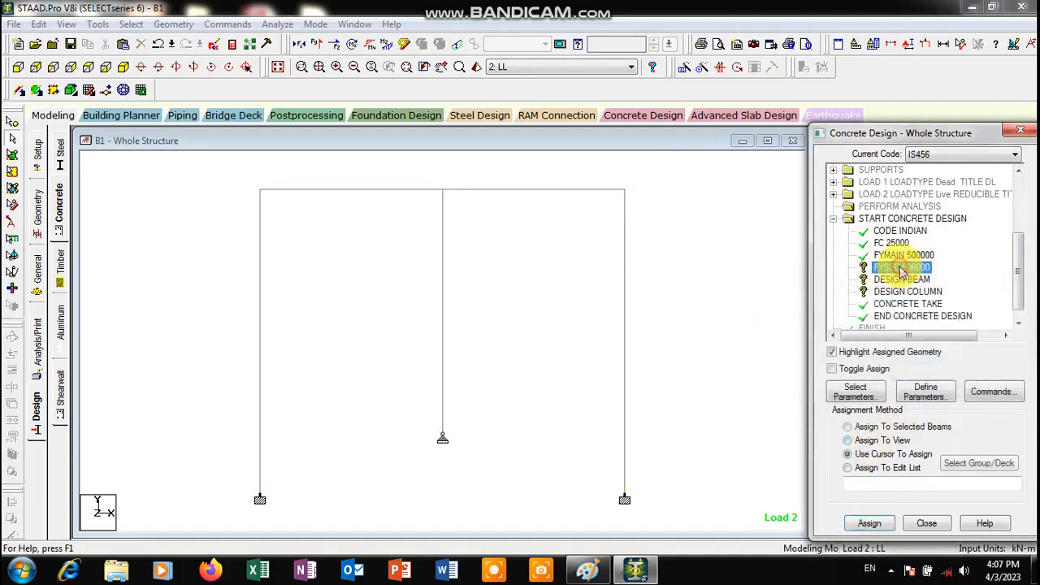
left_click(872, 444)
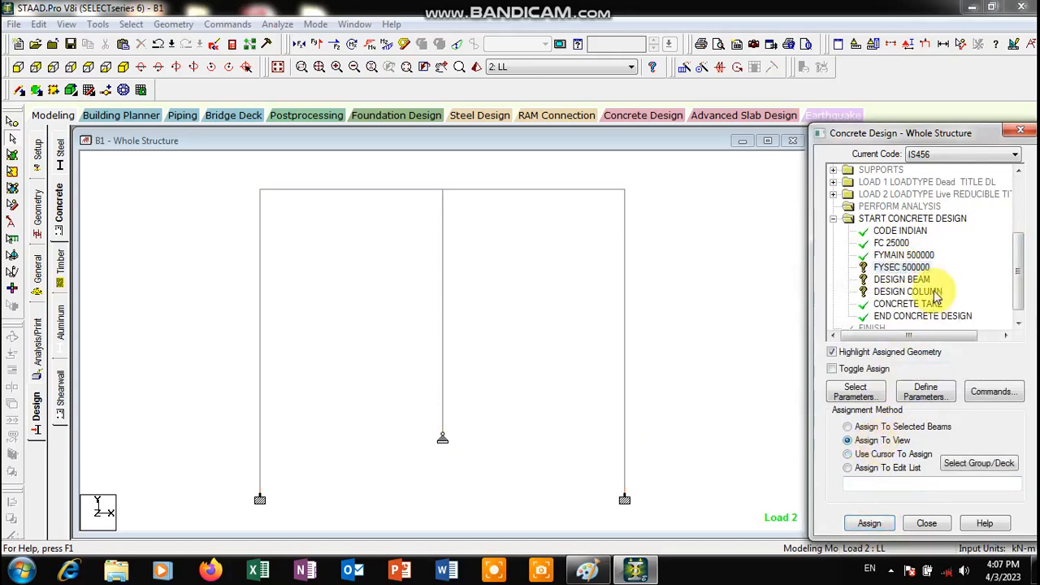
key("Return")
key("Return")
Assign the DESIGN BEAM command to the two horizontal beams, 2 and 4, by picking them with the cursor.
left_click(902, 280)
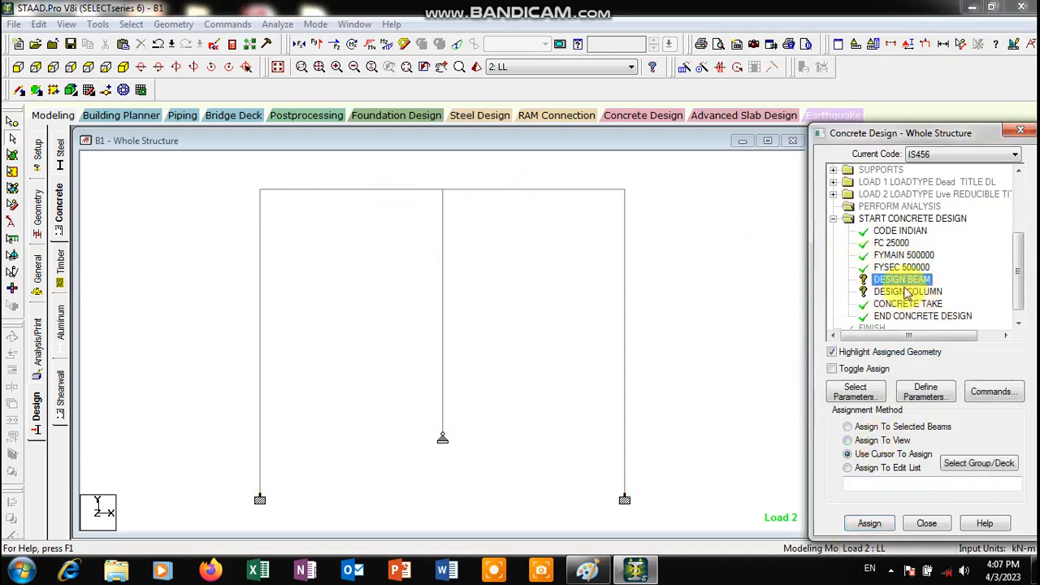
left_click(868, 523)
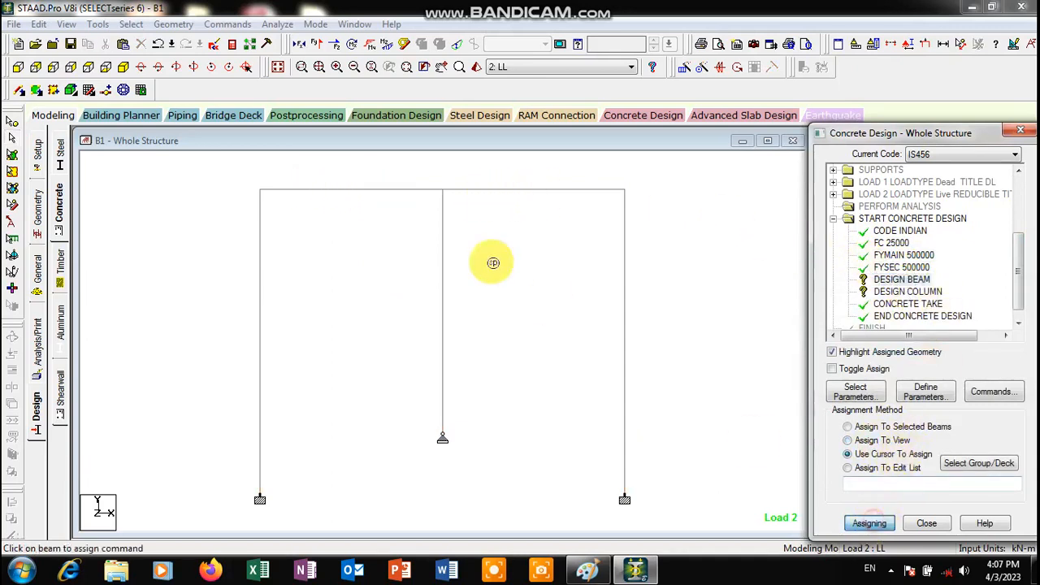
left_click(369, 190)
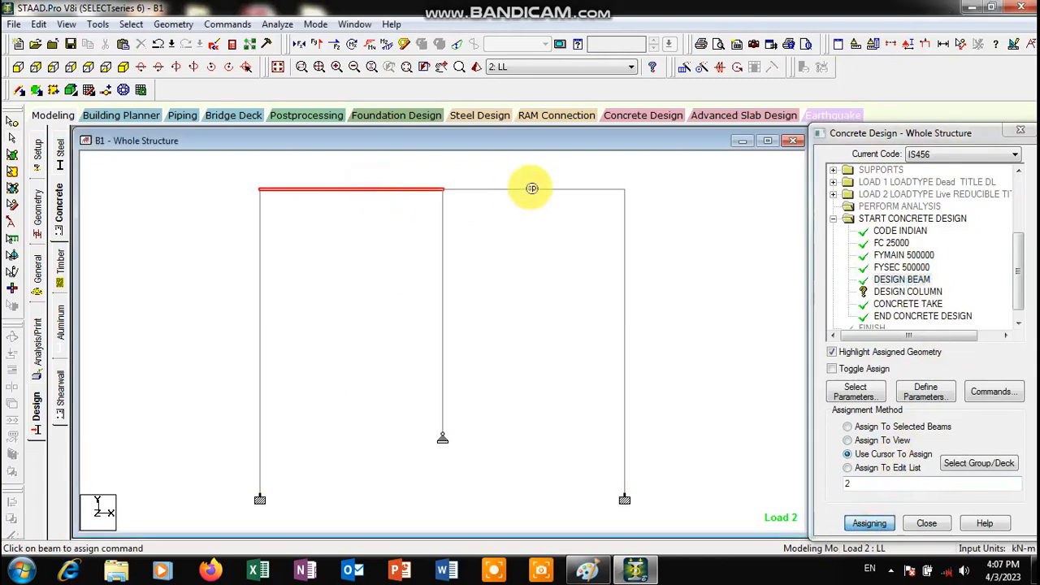
Assign the DESIGN COLUMN command to the three vertical members, 1, 3 and 5, using the cursor assignment method.
left_click(907, 291)
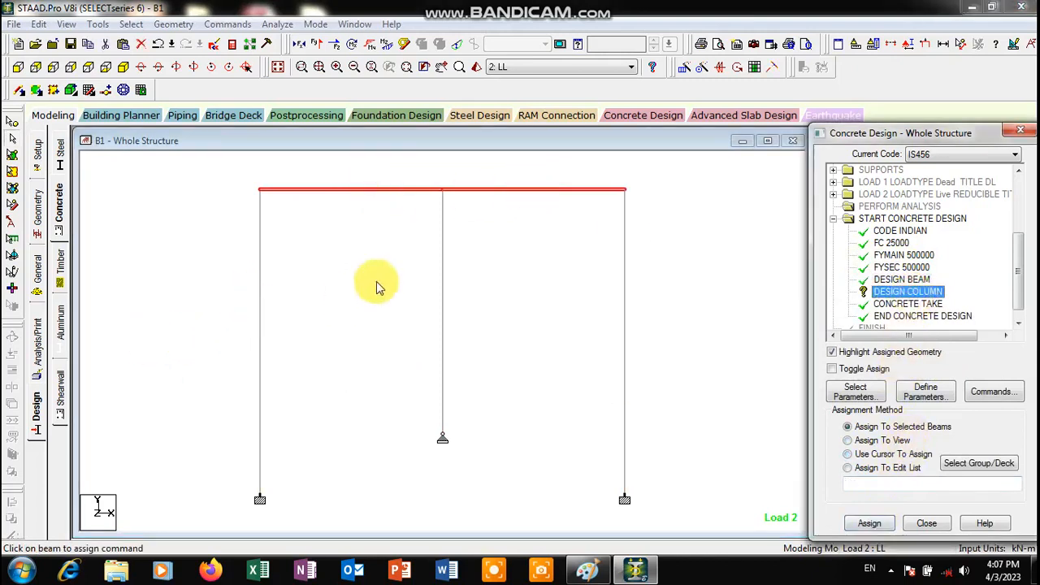
left_click(892, 454)
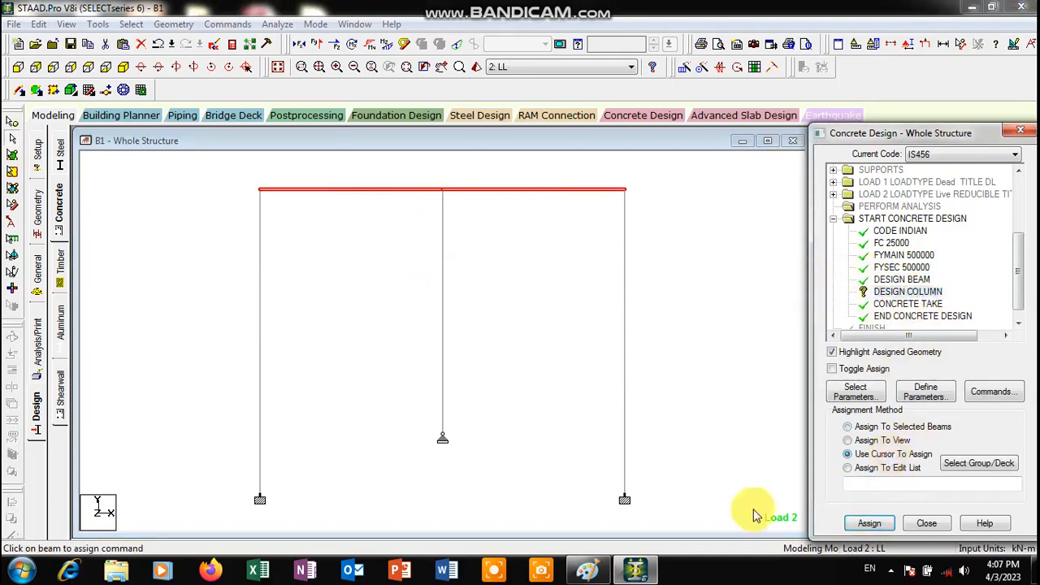
left_click(863, 524)
left_click(256, 313)
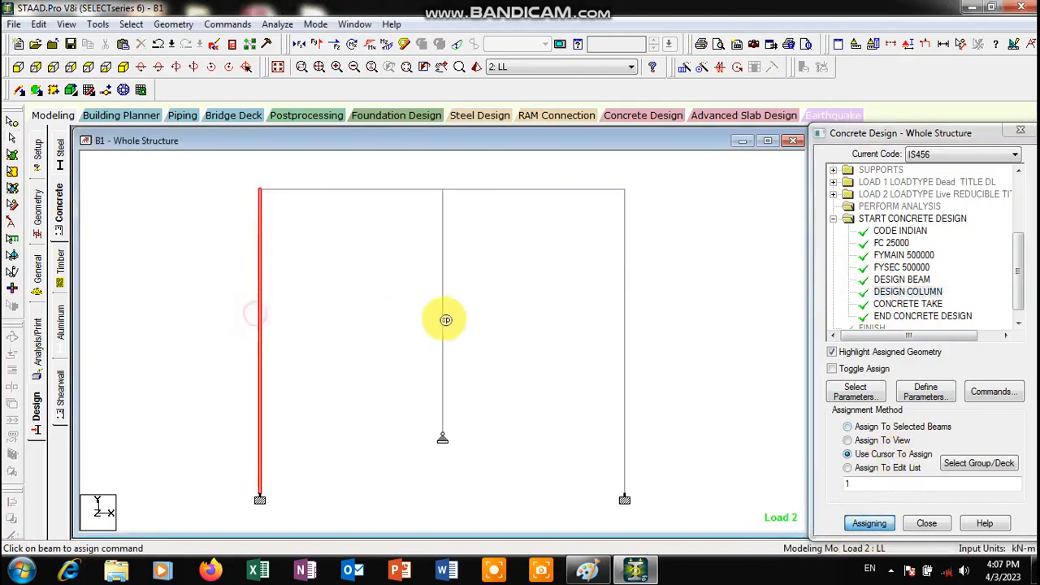
left_click(443, 313)
left_click(626, 343)
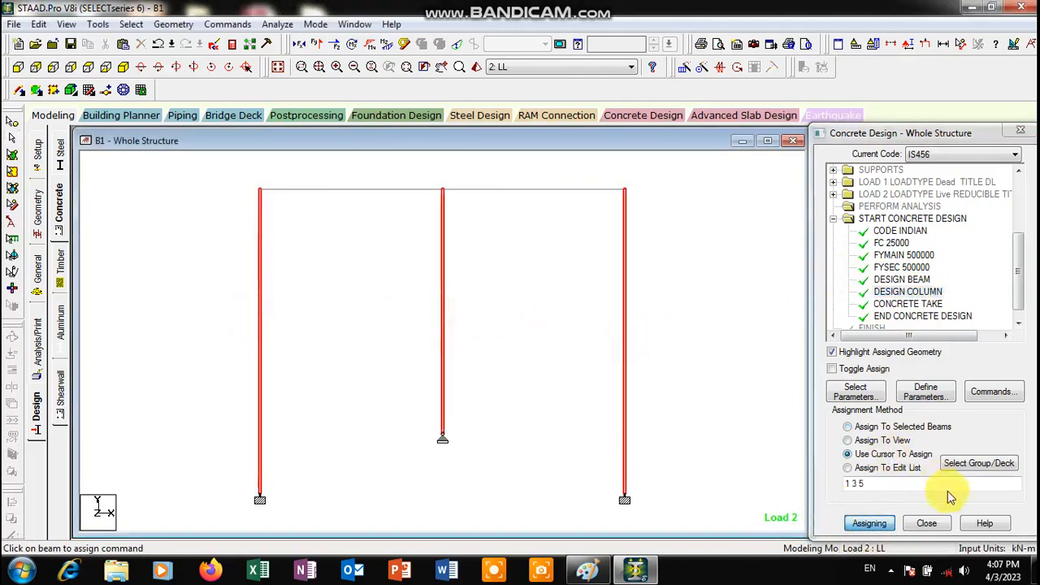
Close the concrete design dialog and maximize the whole structure view.
left_click(1018, 133)
left_click(767, 142)
left_click(864, 289)
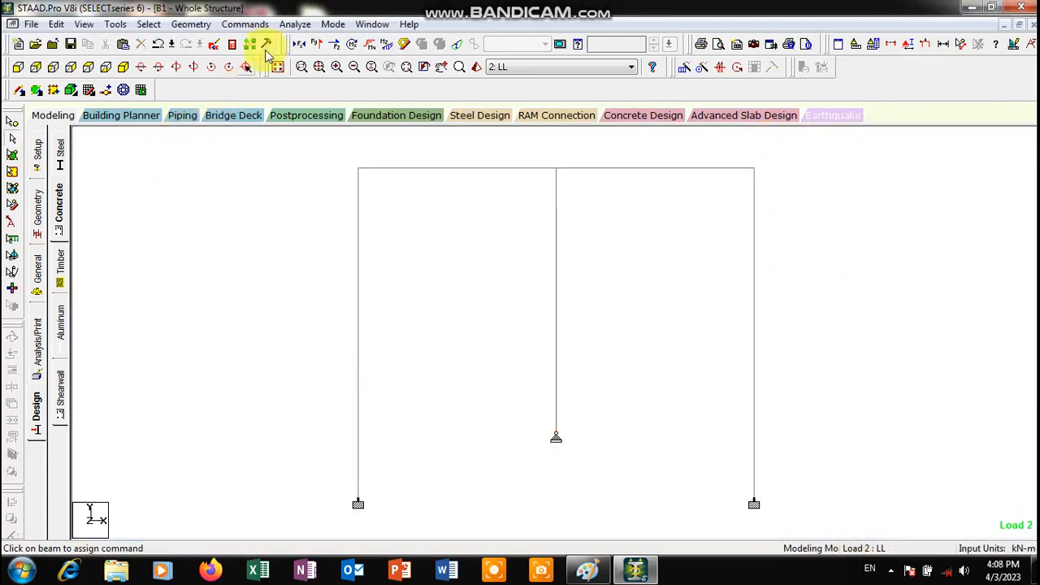
Save the modified structure, run the analysis and design, and open the resulting output file.
left_click(295, 25)
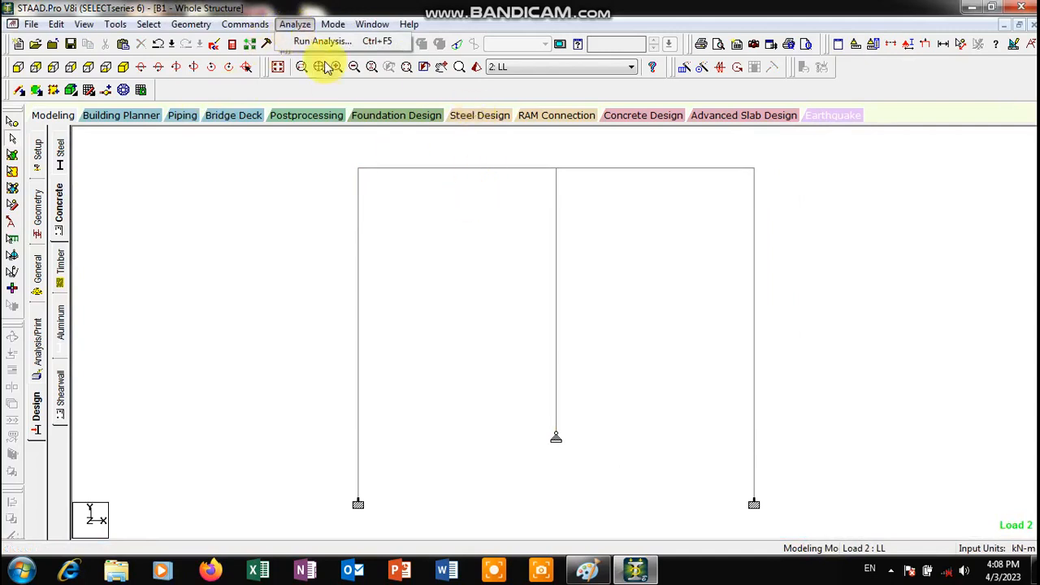
left_click(325, 39)
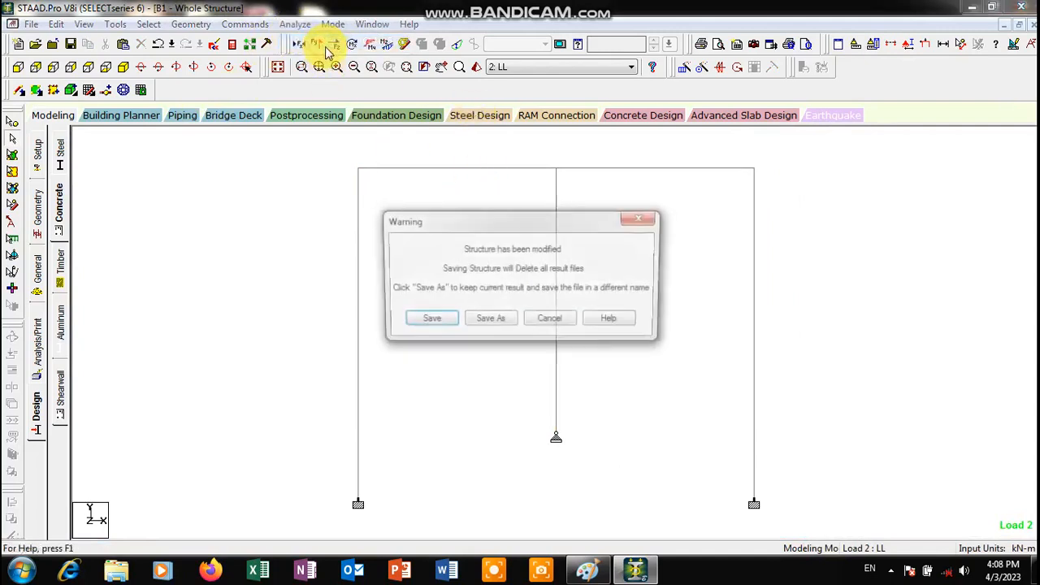
left_click(432, 321)
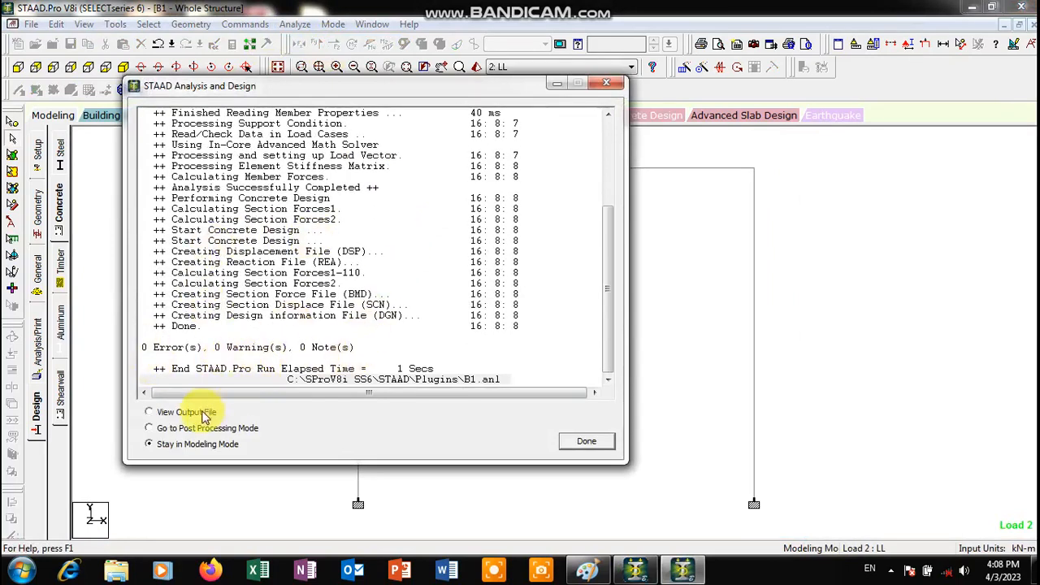
left_click(201, 413)
left_click(576, 439)
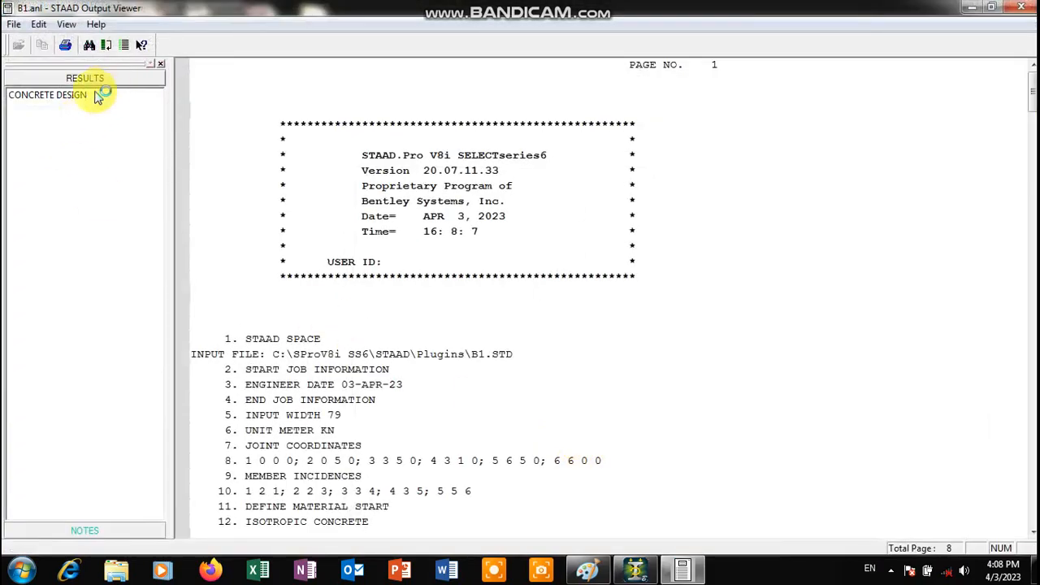
Review the concrete design results of the beams in the output file, including required and provided reinforcement and shear design.
left_click(81, 102)
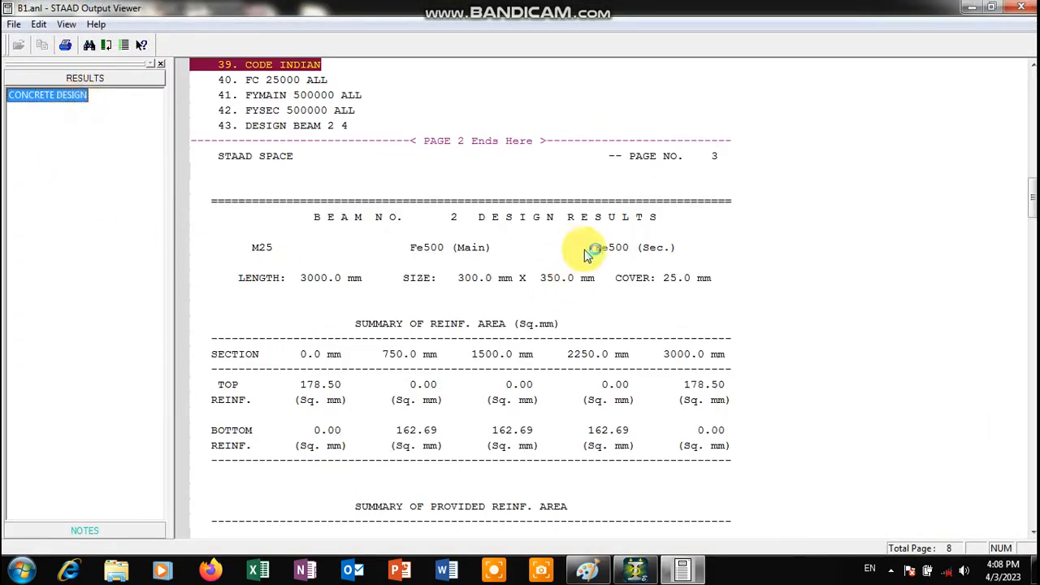
left_click(476, 233)
scroll(527, 233, "down", 8)
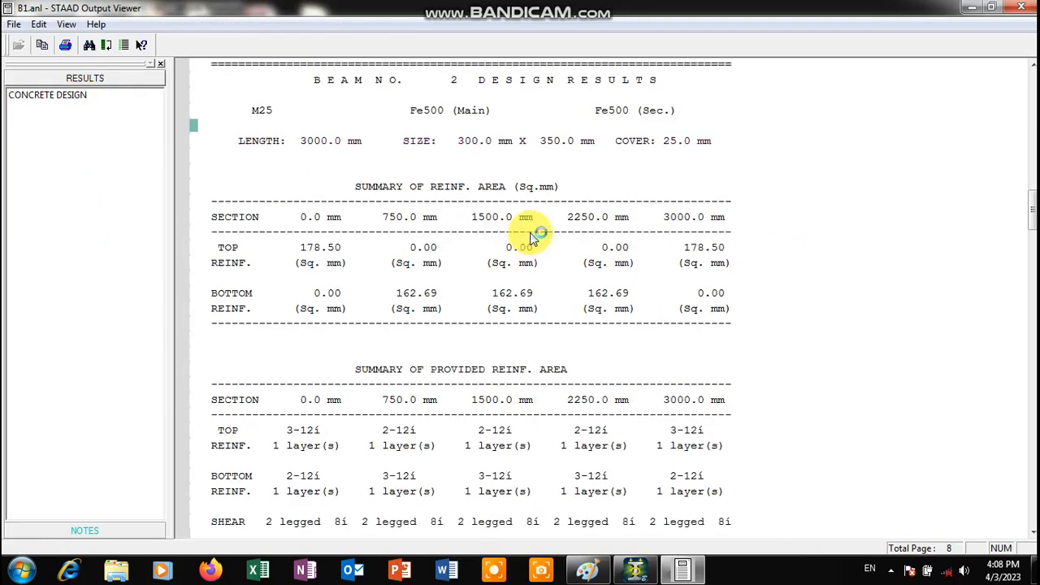
scroll(529, 235, "down", 6)
scroll(529, 235, "up", 7)
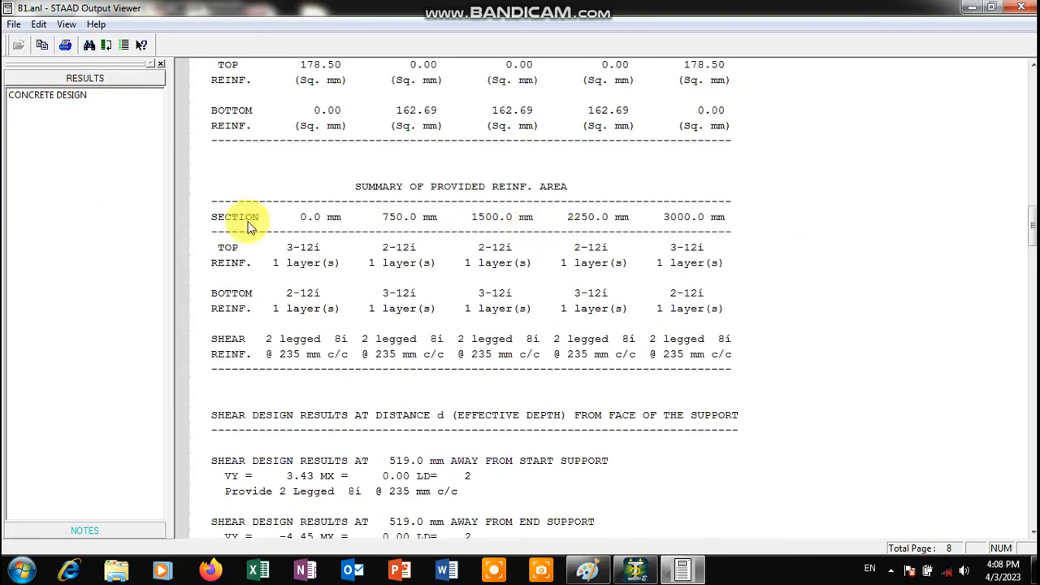
scroll(480, 227, "down", 1)
scroll(480, 227, "down", 1)
scroll(281, 190, "up", 3)
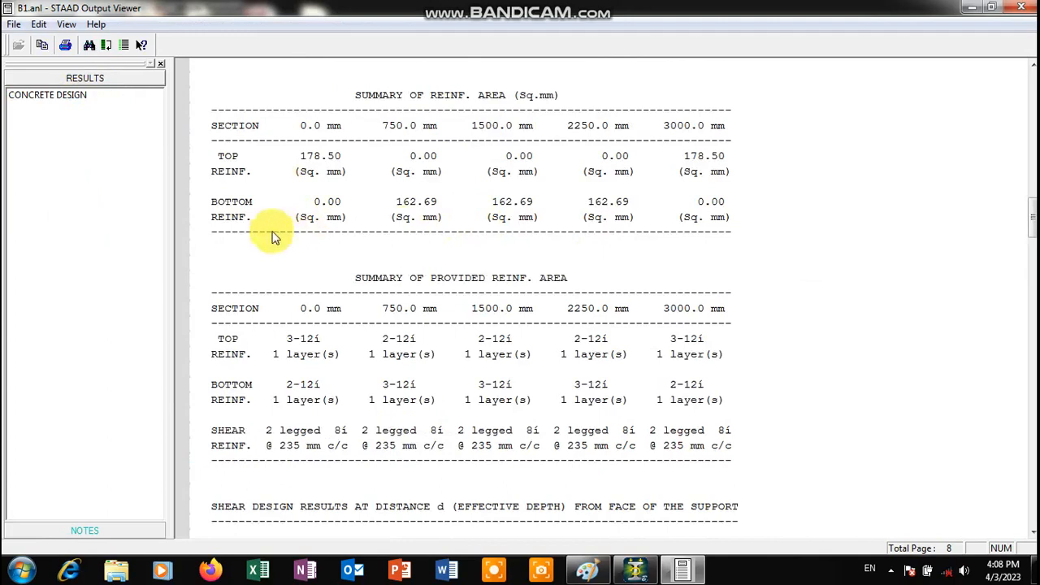
scroll(354, 320, "down", 3)
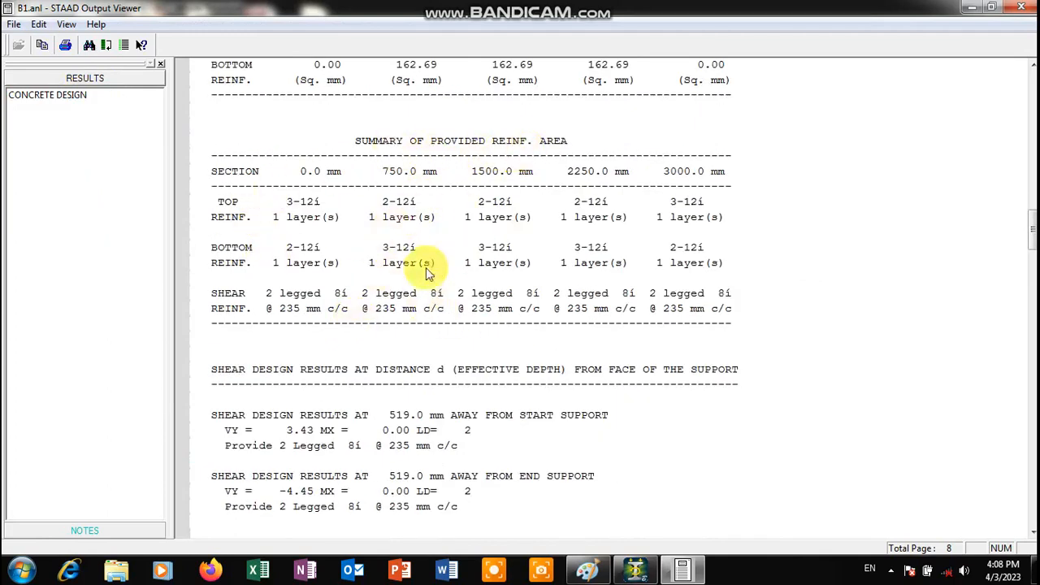
scroll(473, 288, "up", 7)
scroll(472, 280, "down", 3)
scroll(471, 285, "up", 5)
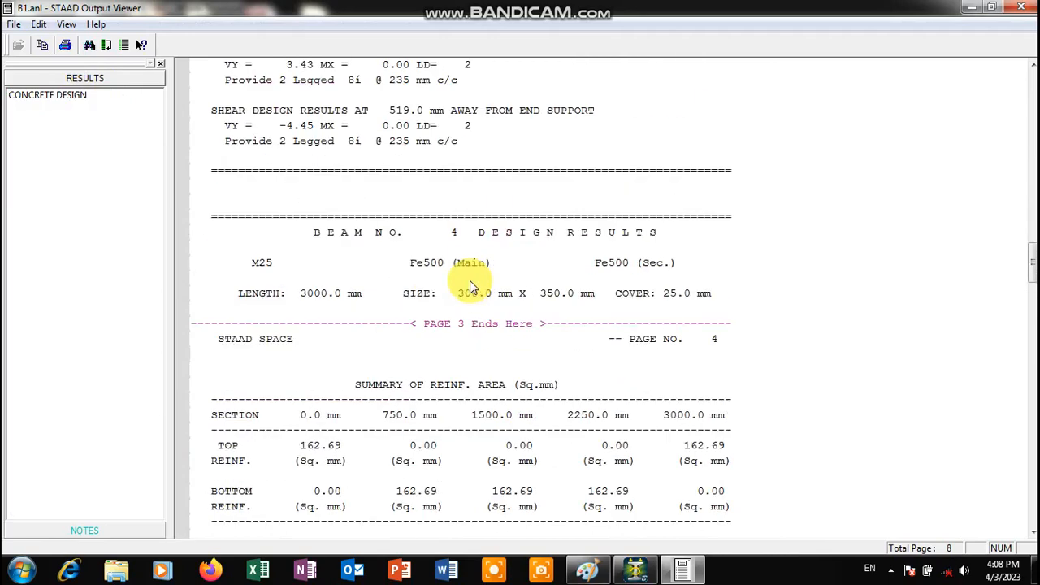
Review the column design results and the concrete take-off quantities, and close the output file.
scroll(480, 240, "down", 13)
scroll(480, 240, "down", 20)
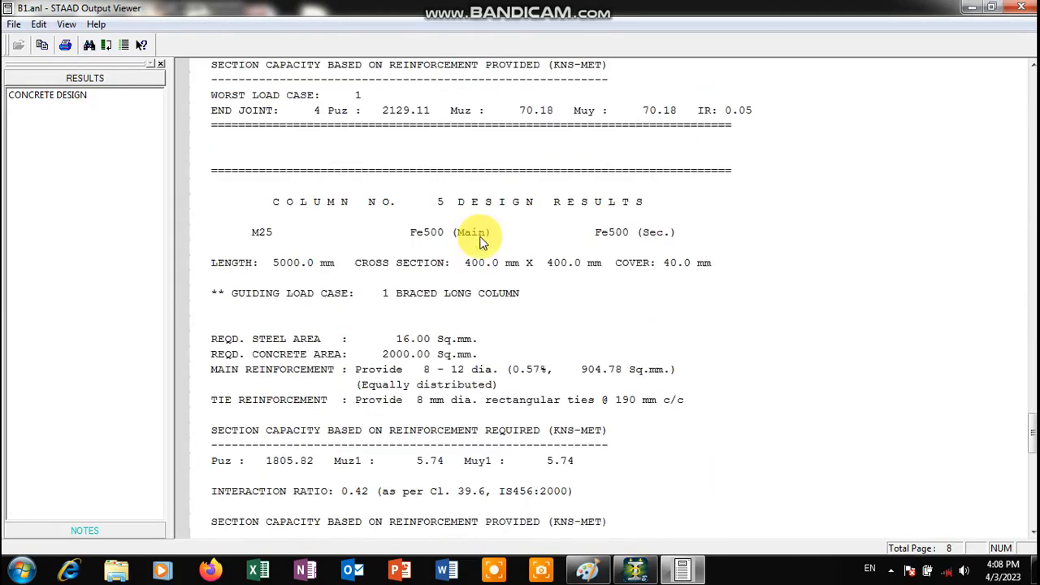
scroll(480, 240, "up", 20)
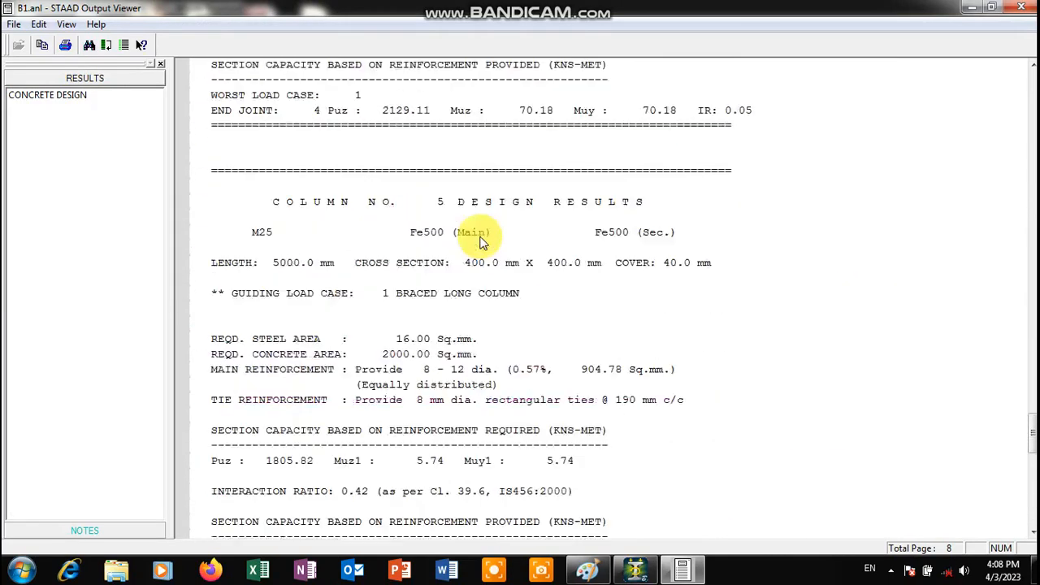
scroll(472, 348, "up", 7)
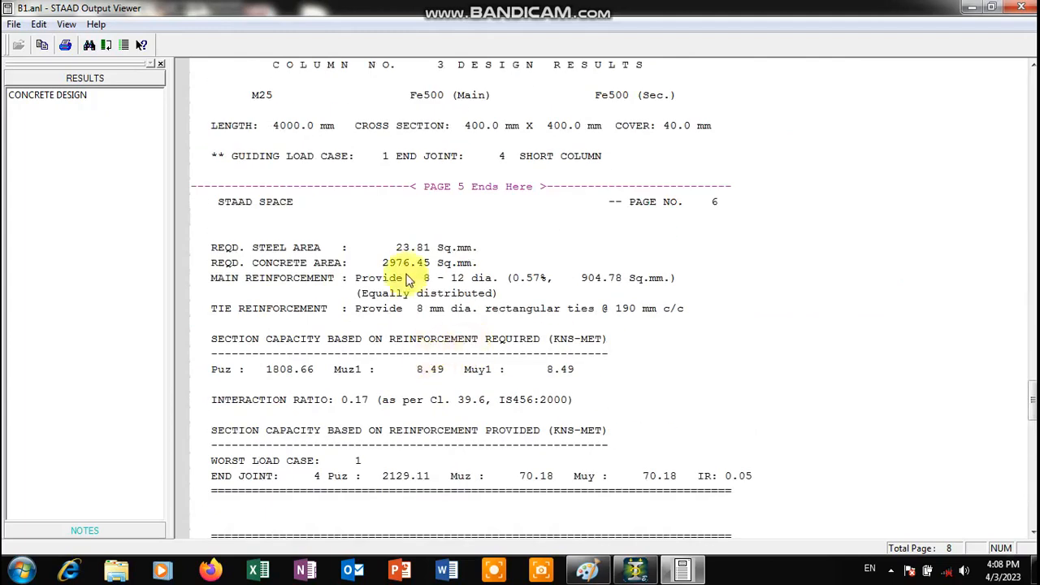
scroll(472, 236, "down", 4)
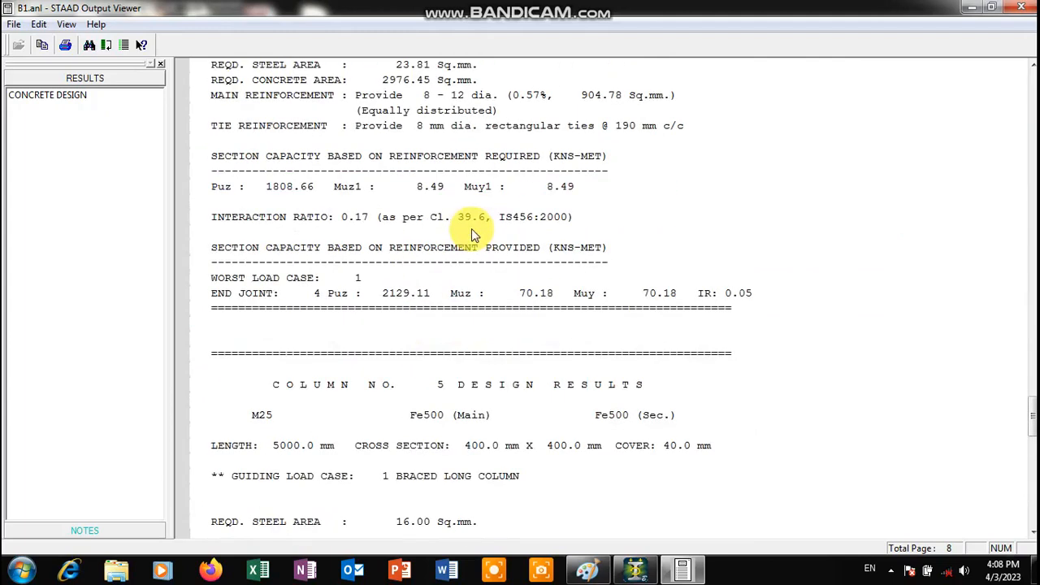
scroll(471, 230, "down", 18)
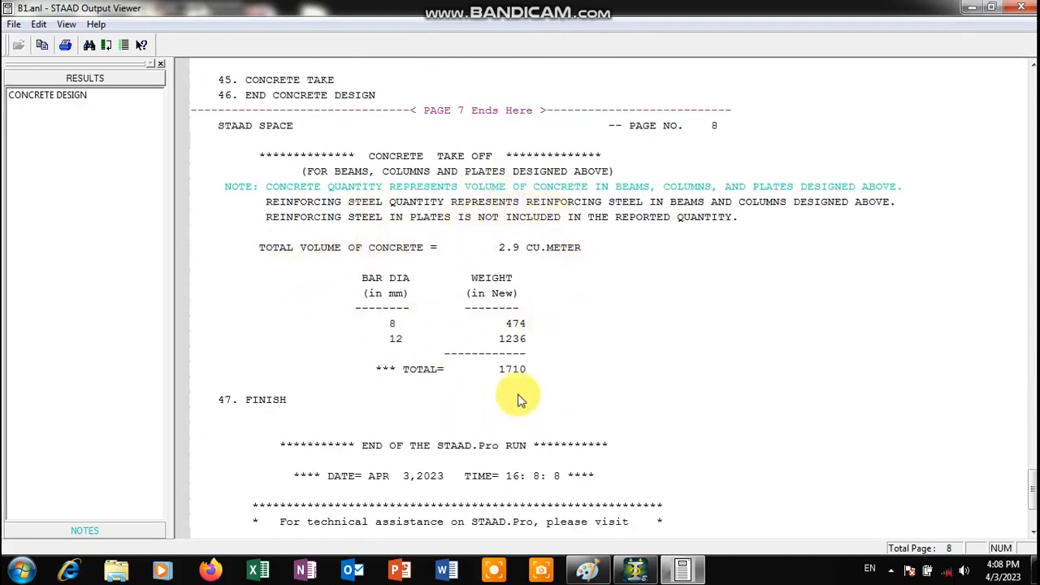
left_click(1020, 7)
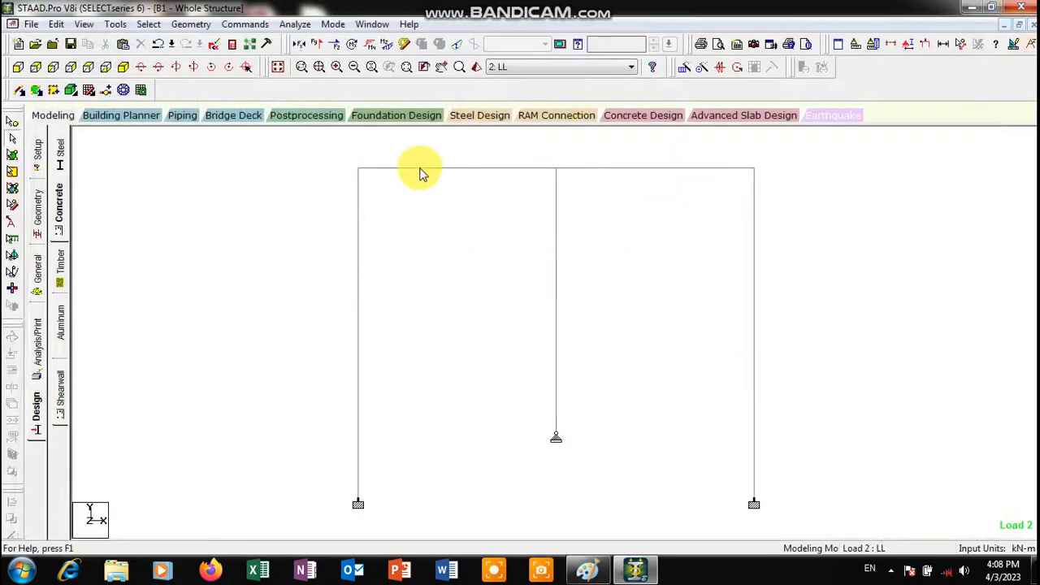
Examine the left top beam's section properties, loading, shear and bending, deflection and concrete design, and close its member details.
mouse_move(421, 173)
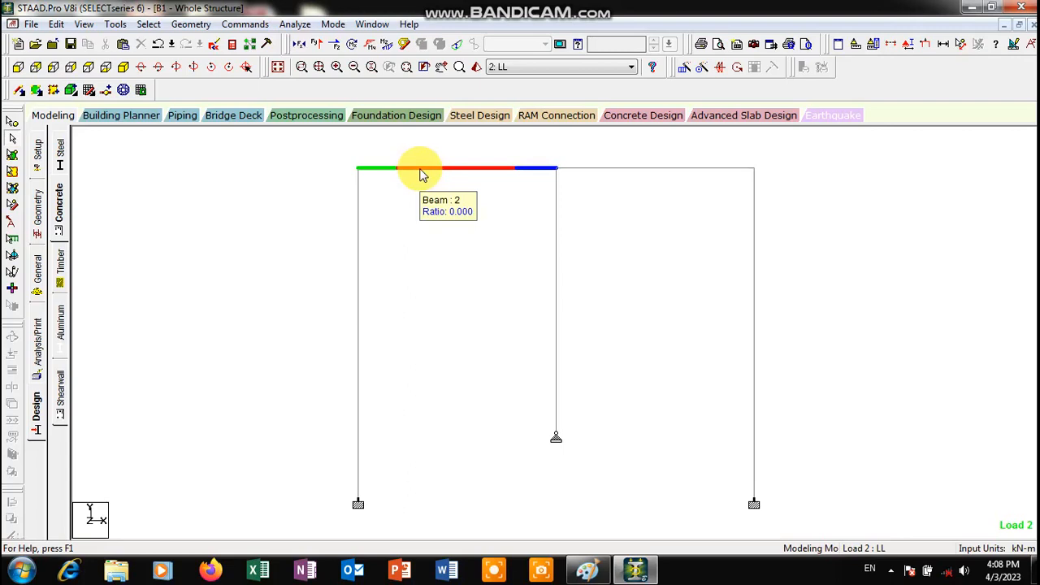
double_click(421, 174)
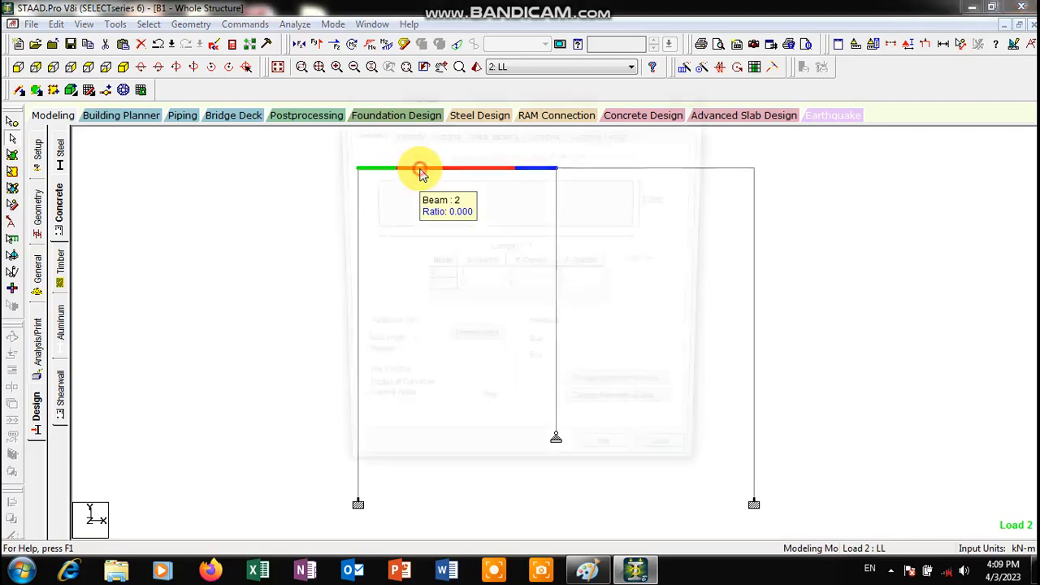
left_click(406, 134)
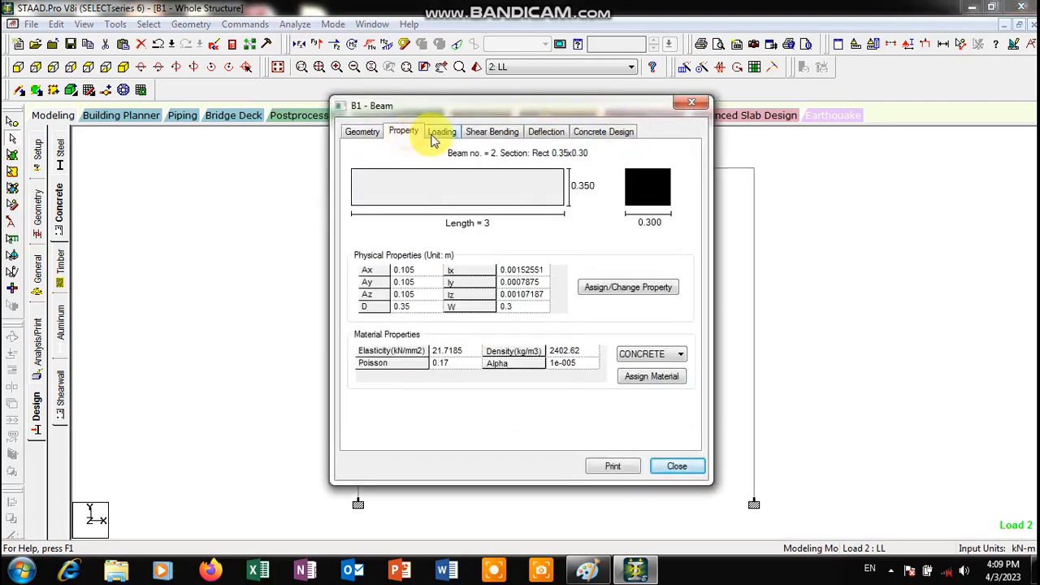
left_click(442, 133)
left_click(492, 132)
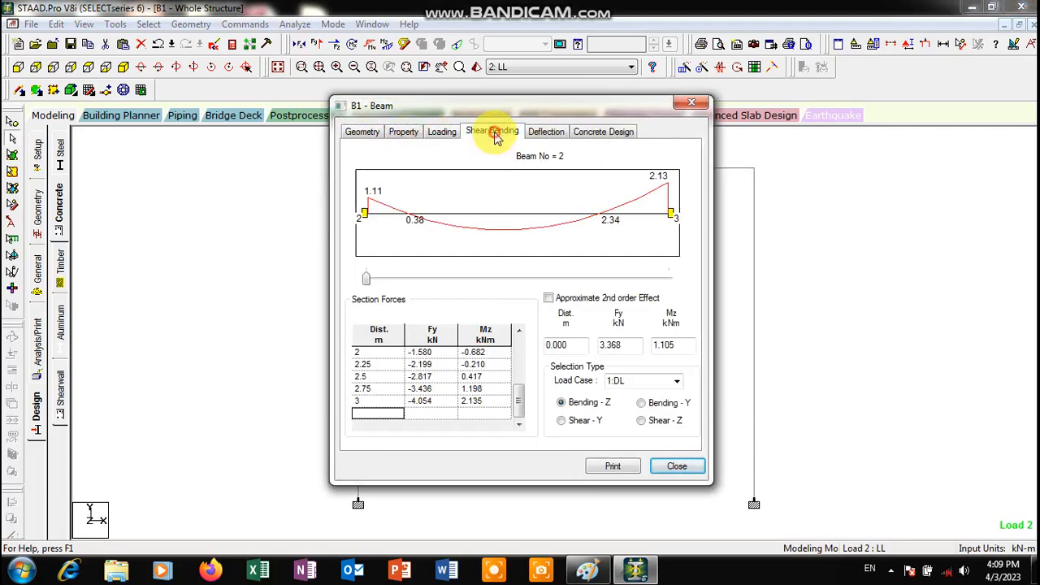
left_click(547, 133)
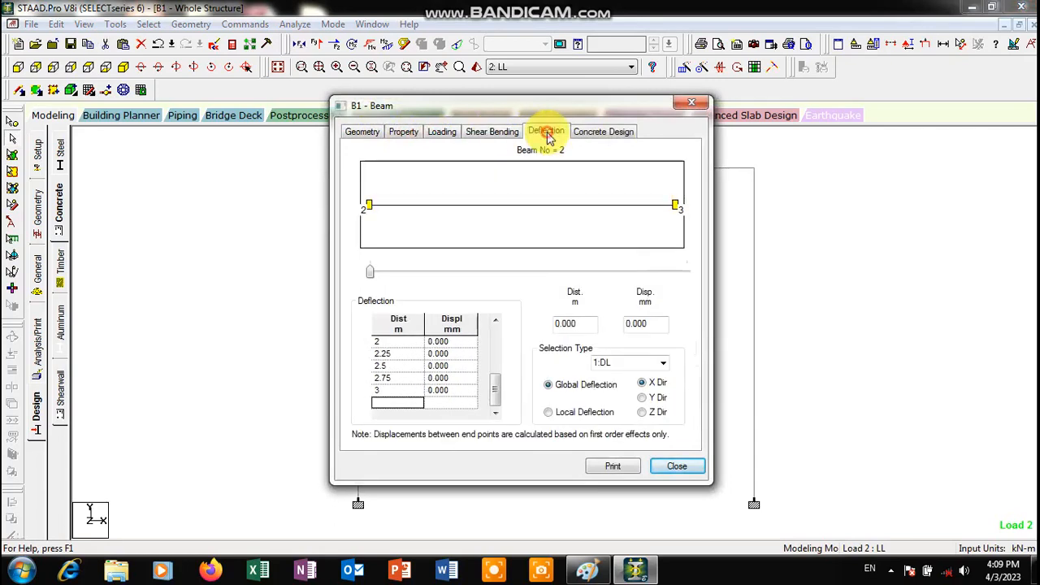
left_click(600, 131)
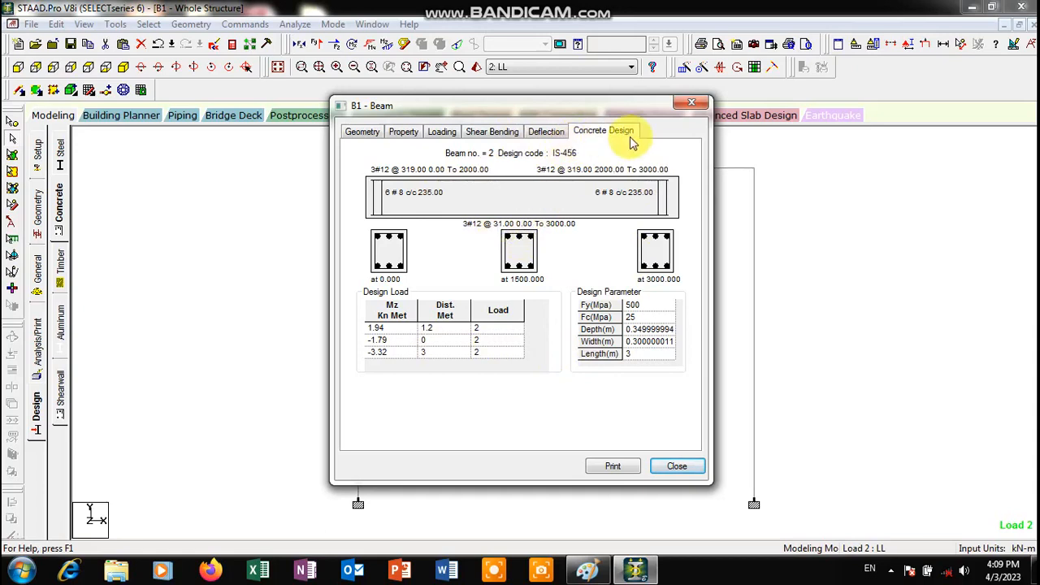
left_click(695, 105)
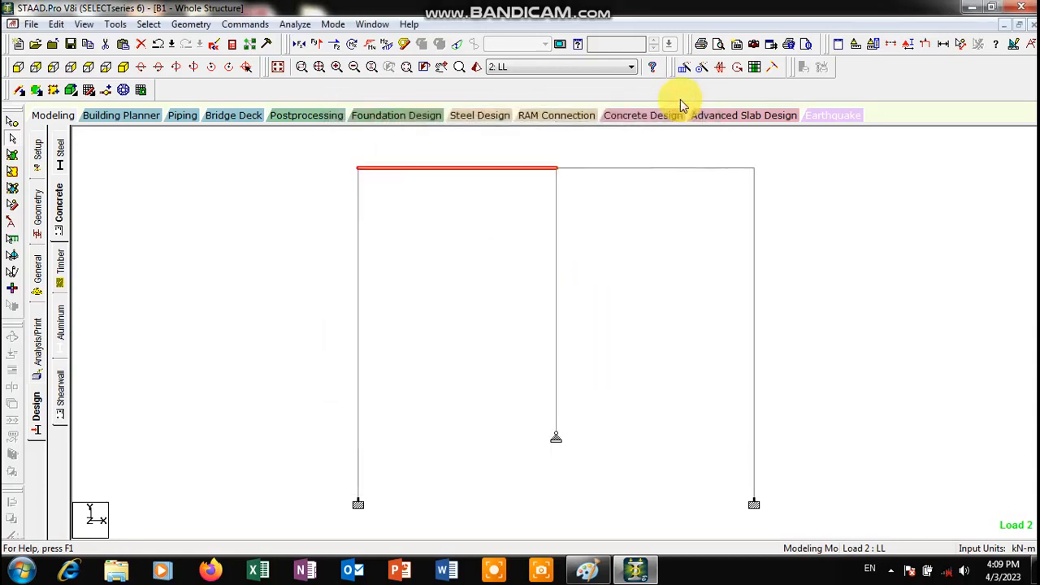
Examine the left column's concrete design, deflection, shear and bending, loading and section properties, and close its member details.
double_click(361, 230)
left_click(606, 131)
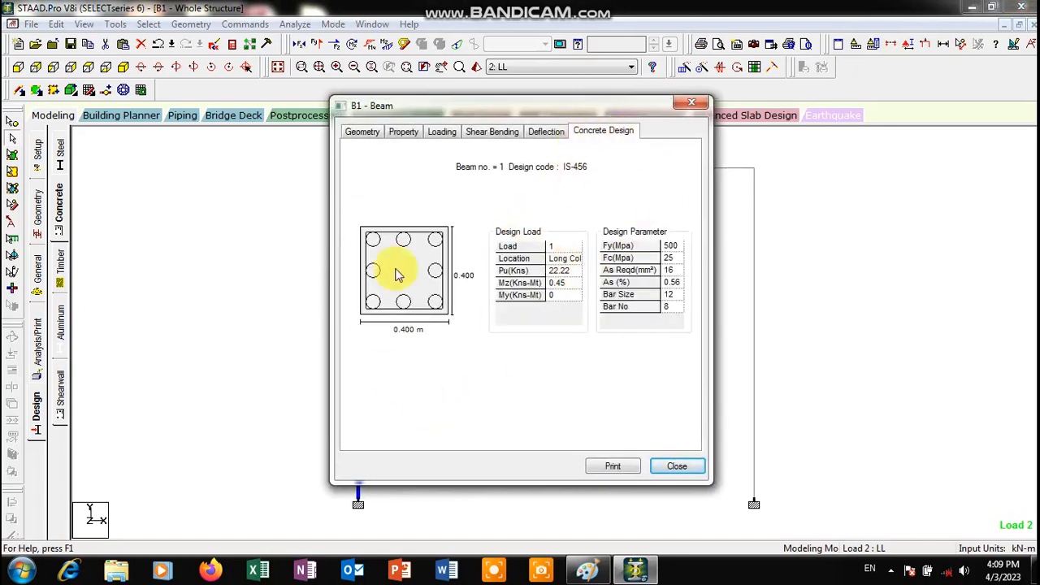
left_click(545, 134)
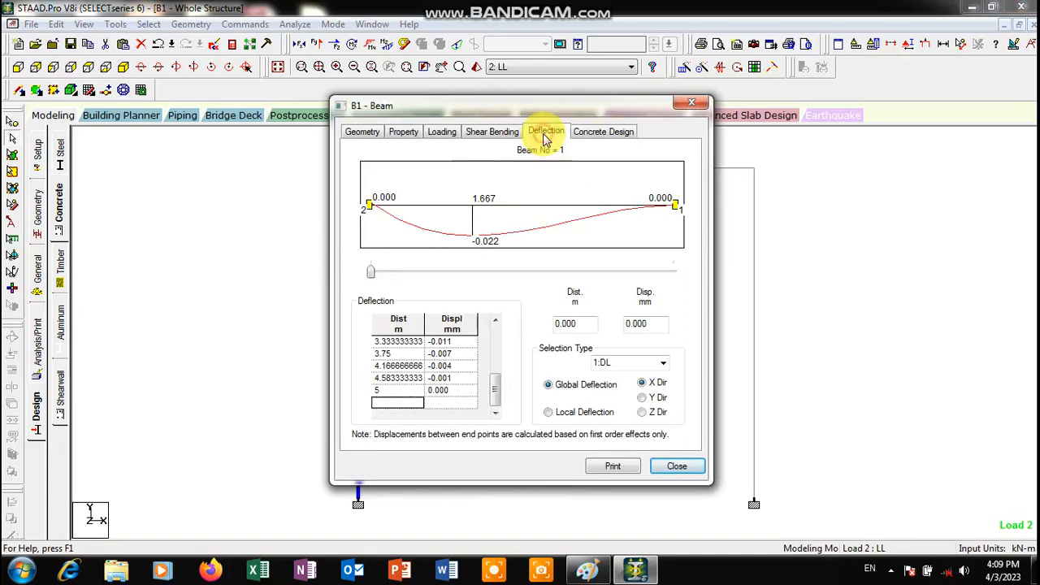
left_click(496, 131)
left_click(440, 133)
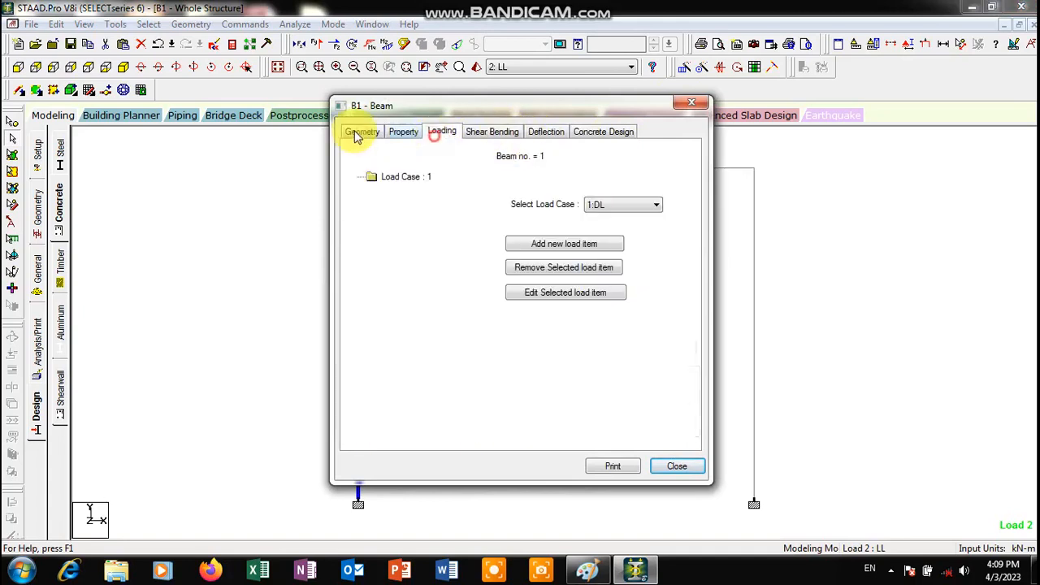
left_click(400, 133)
left_click(691, 102)
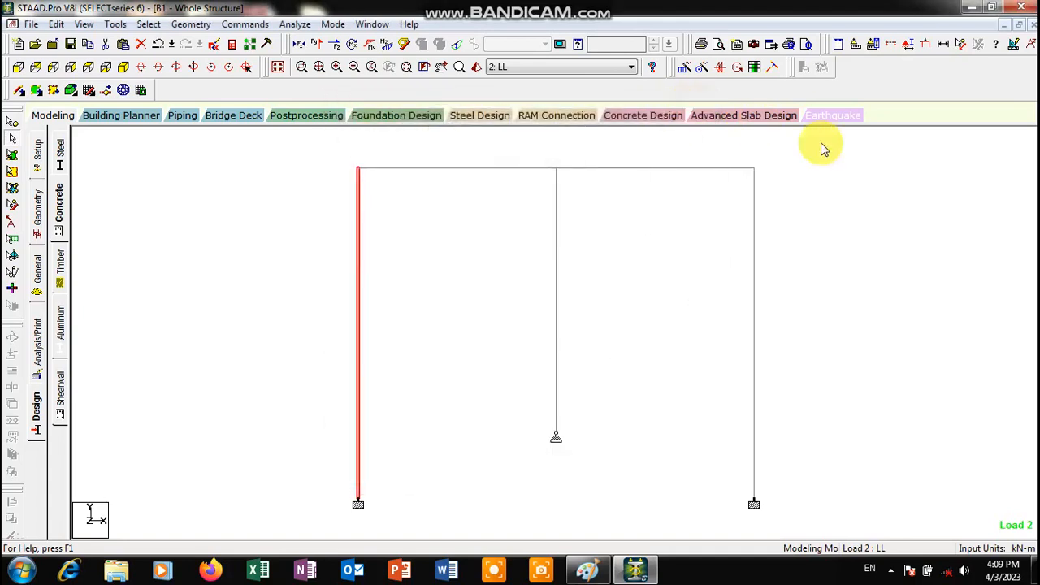